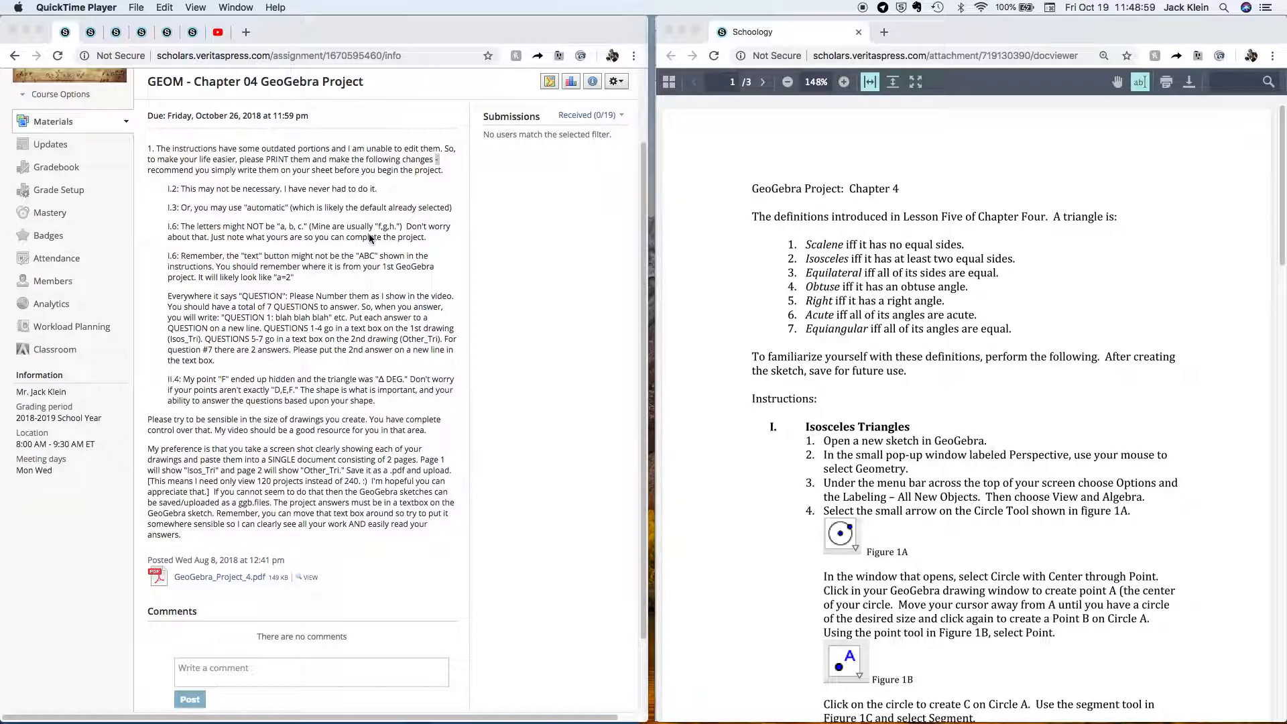
# Bring the Schoology assignment browser to the front and clear the stray text selection in the notes.
pyautogui.scroll(2, 370, 239)
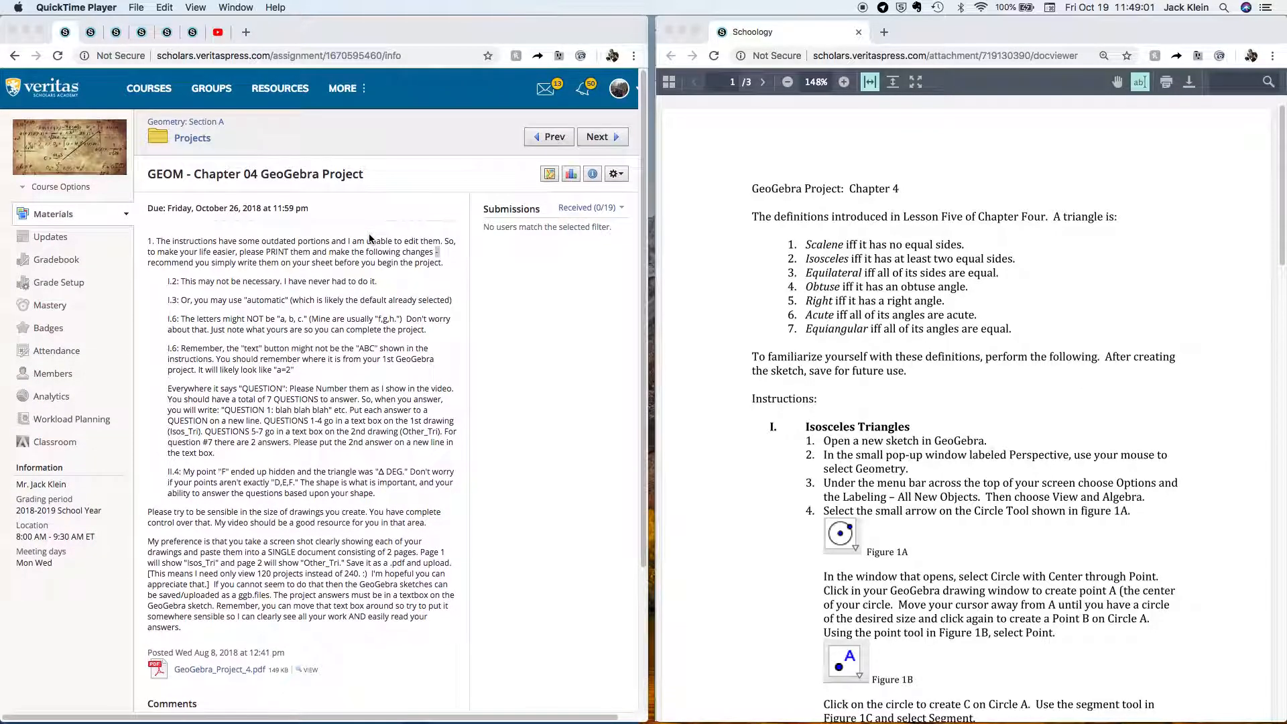
pyautogui.scroll(-3, 369, 238)
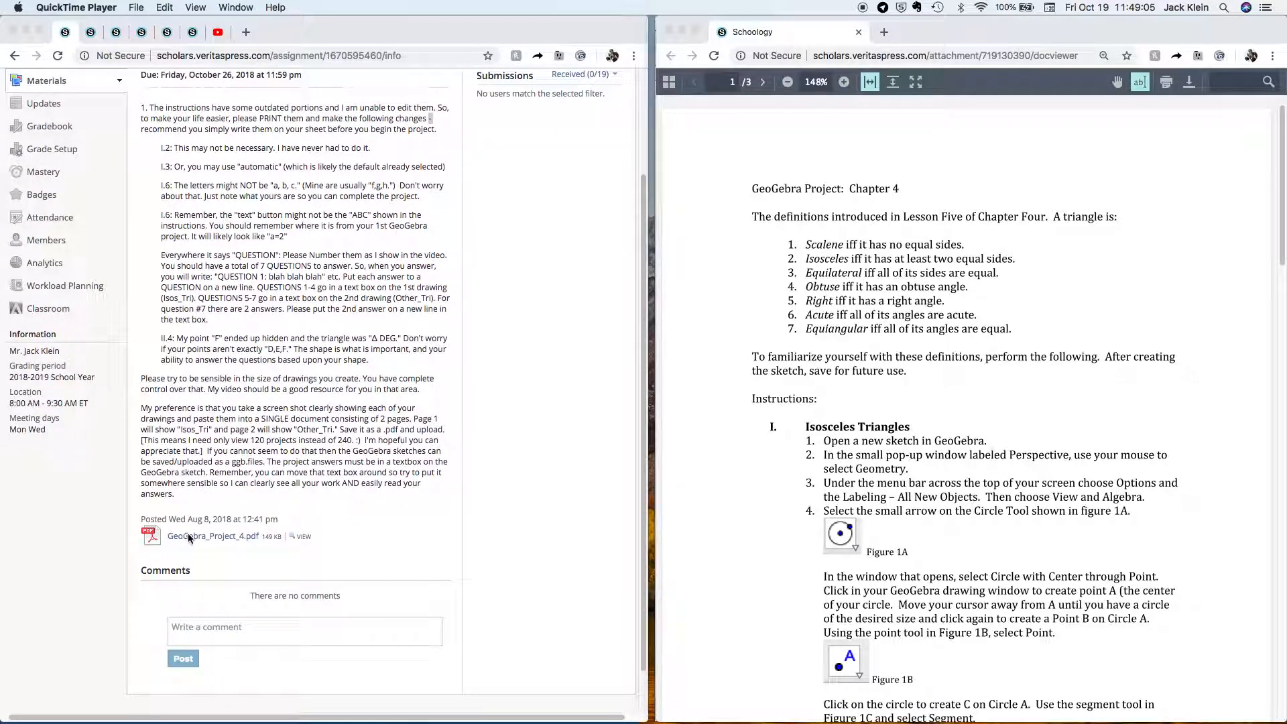
pyautogui.click(305, 523)
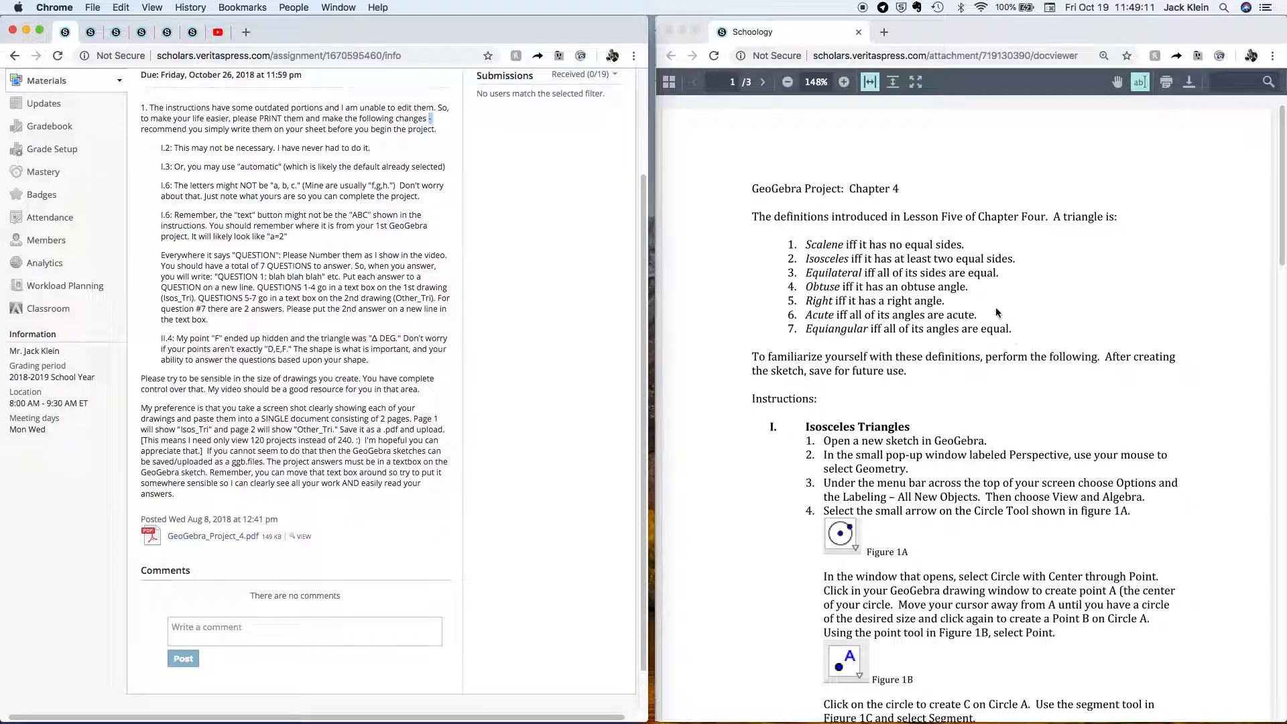
pyautogui.scroll(5, 412, 220)
pyautogui.scroll(-2, 413, 221)
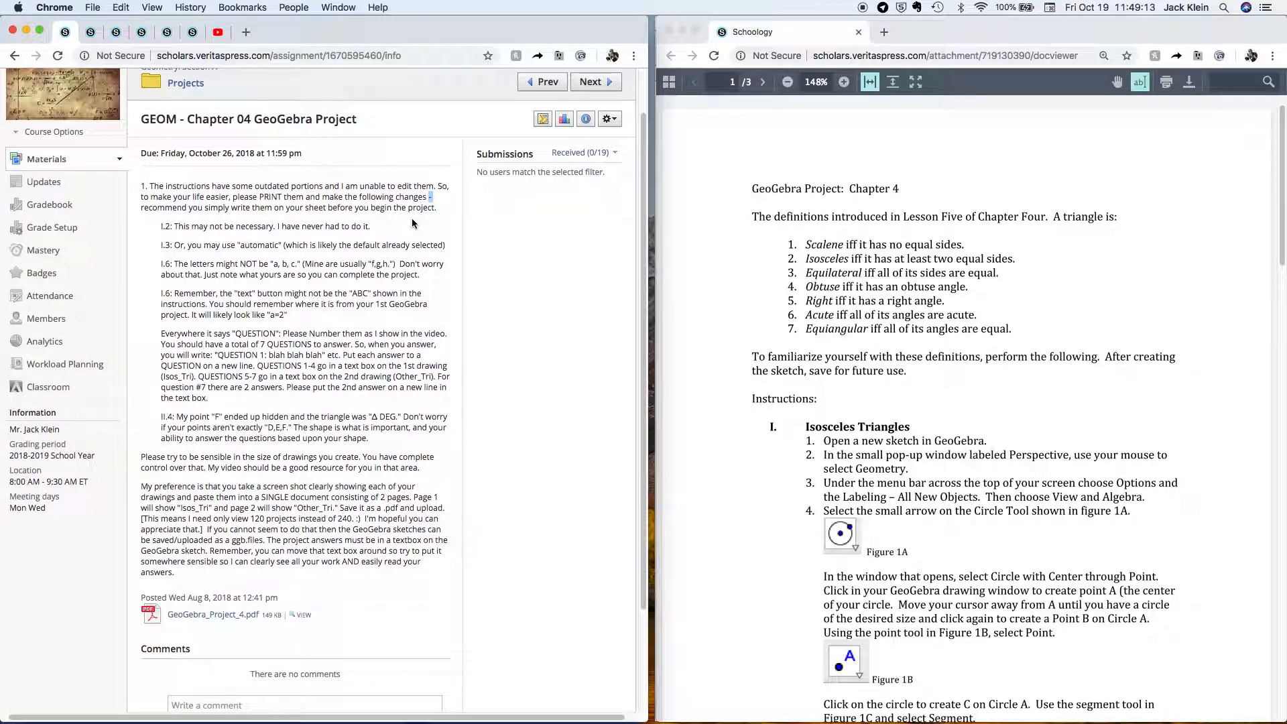
pyautogui.click(418, 241)
# Scroll the PDF to the Isosceles Triangles instructions and Figures 1A–1C.
pyautogui.scroll(-5, 830, 309)
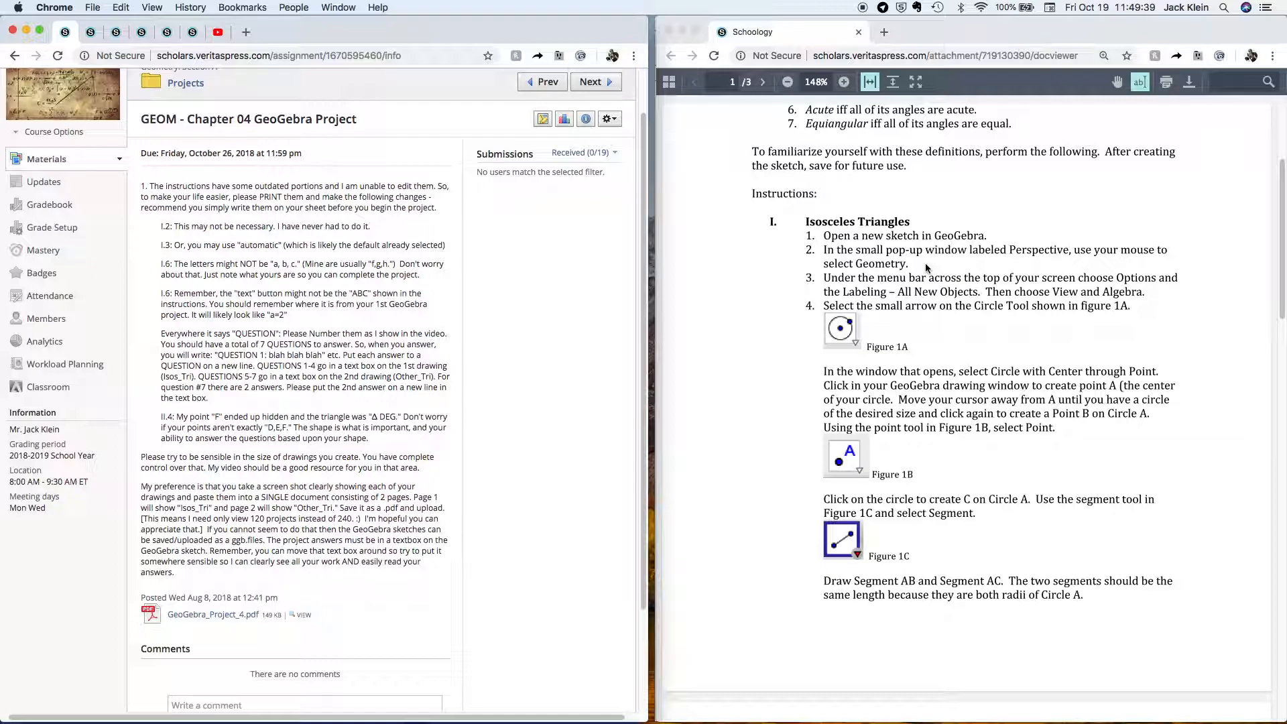
pyautogui.scroll(-3, 926, 268)
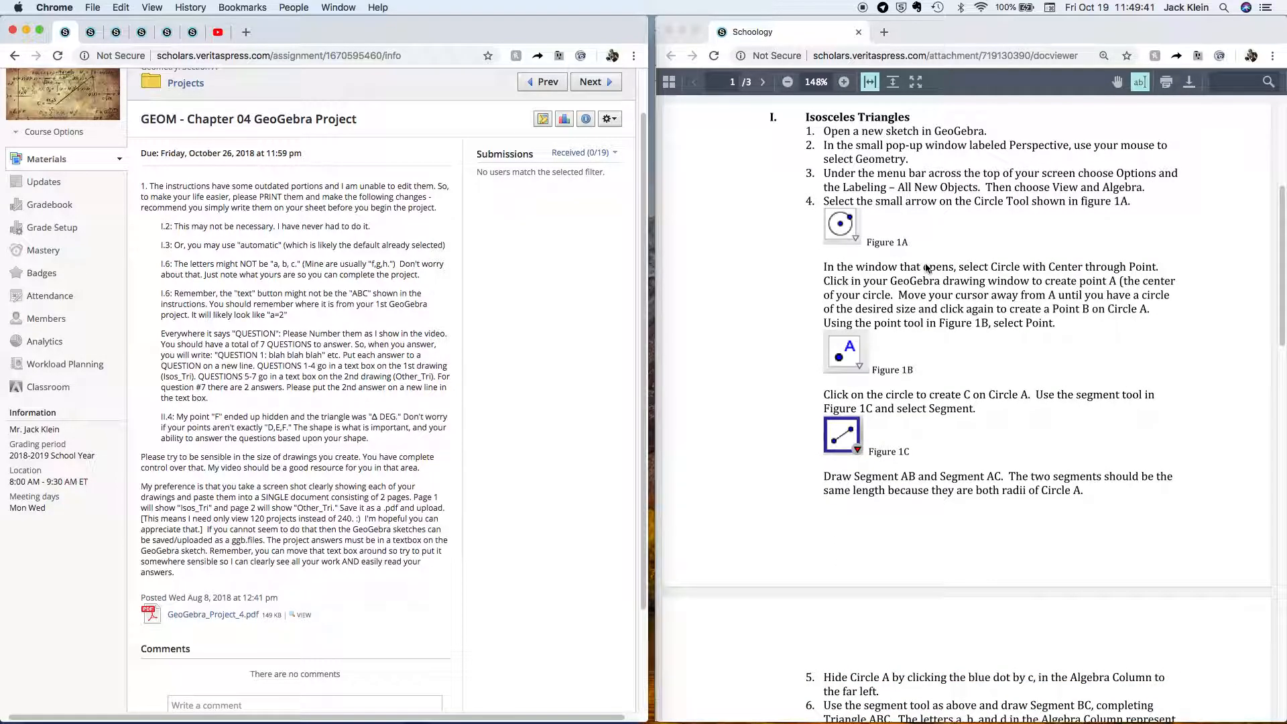
pyautogui.scroll(1, 932, 234)
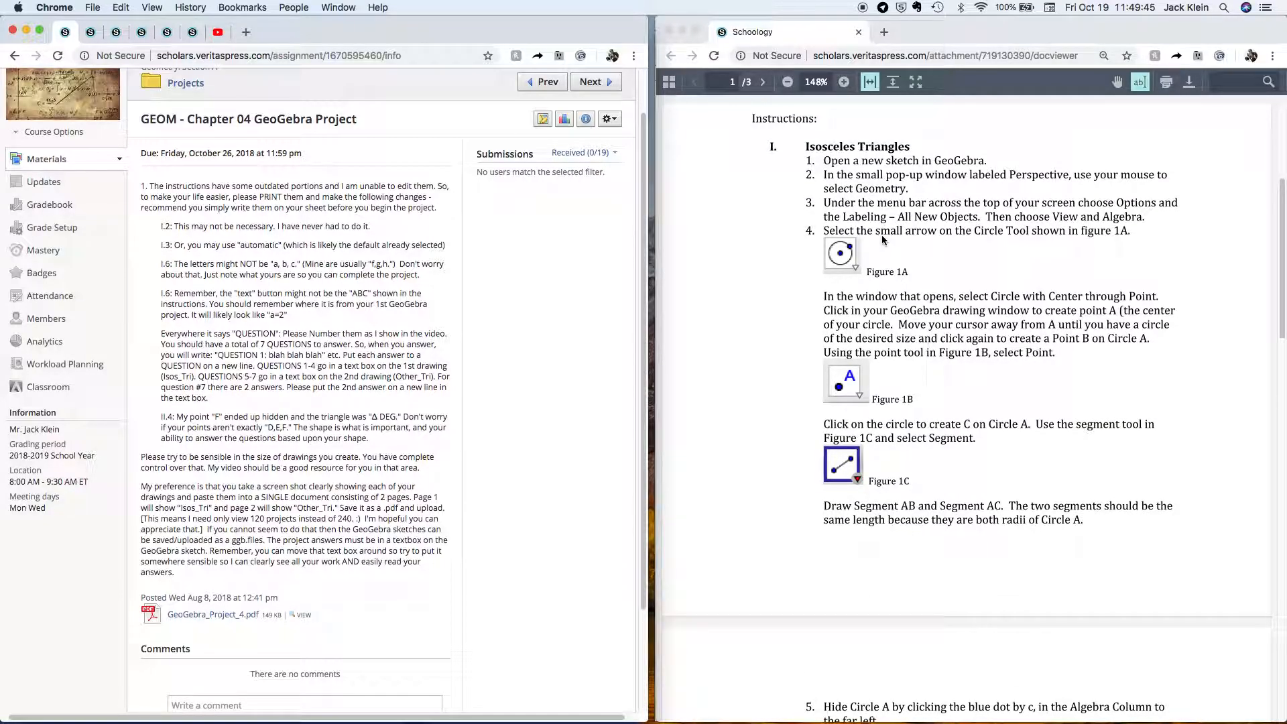
# Bring the GeoGebra window forward and move it to the left half of the screen.
pyautogui.hotkey('ctrl', 'Up')
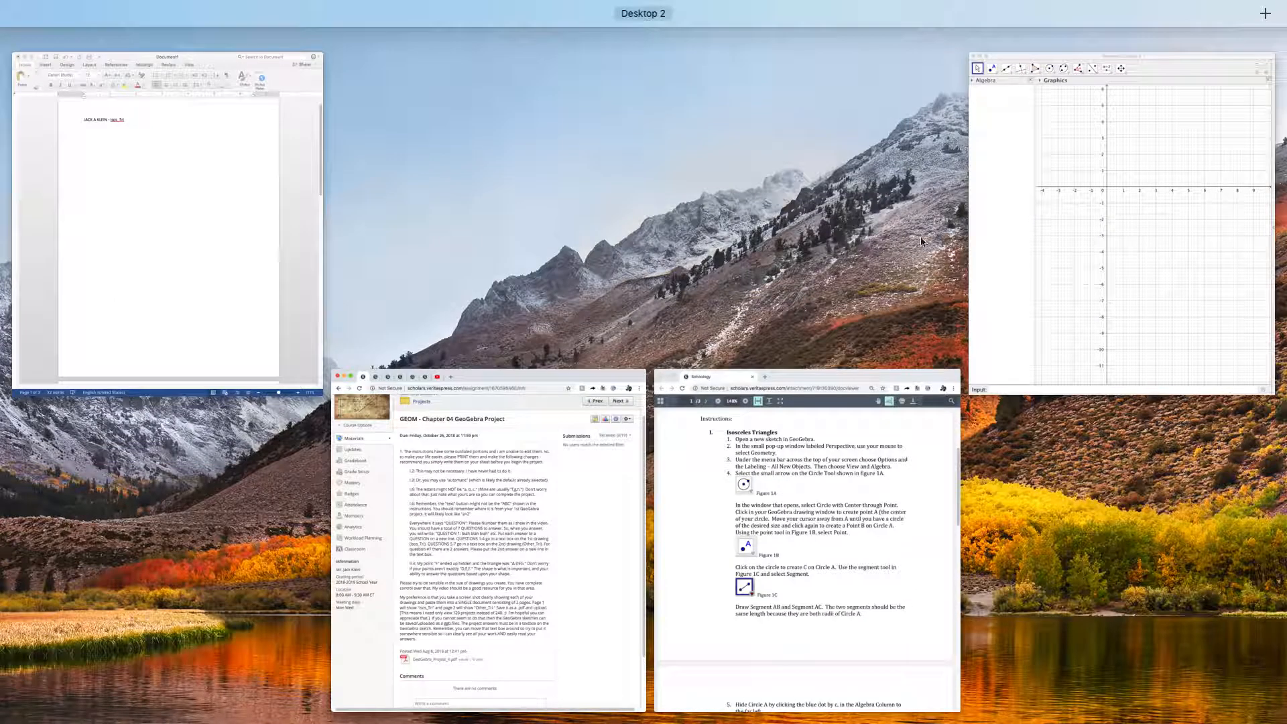
pyautogui.click(1100, 204)
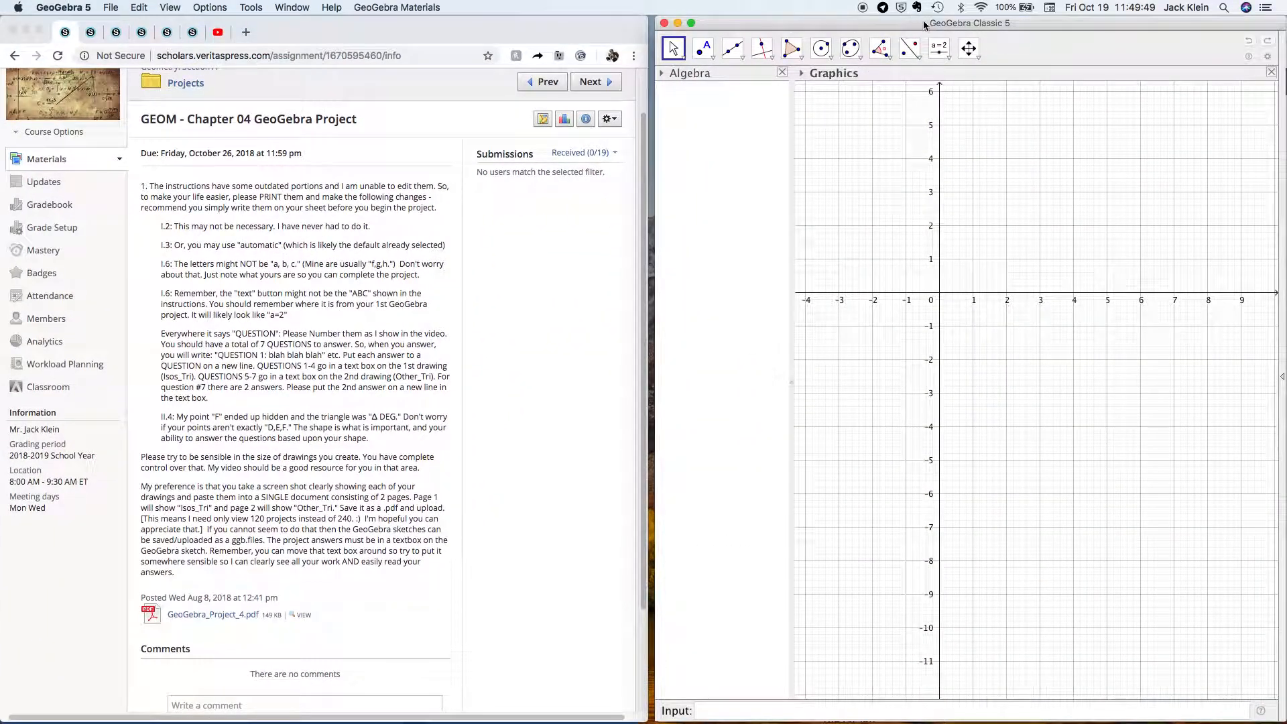
pyautogui.click(788, 41)
pyautogui.moveTo(760, 24); pyautogui.dragTo(105, 18)
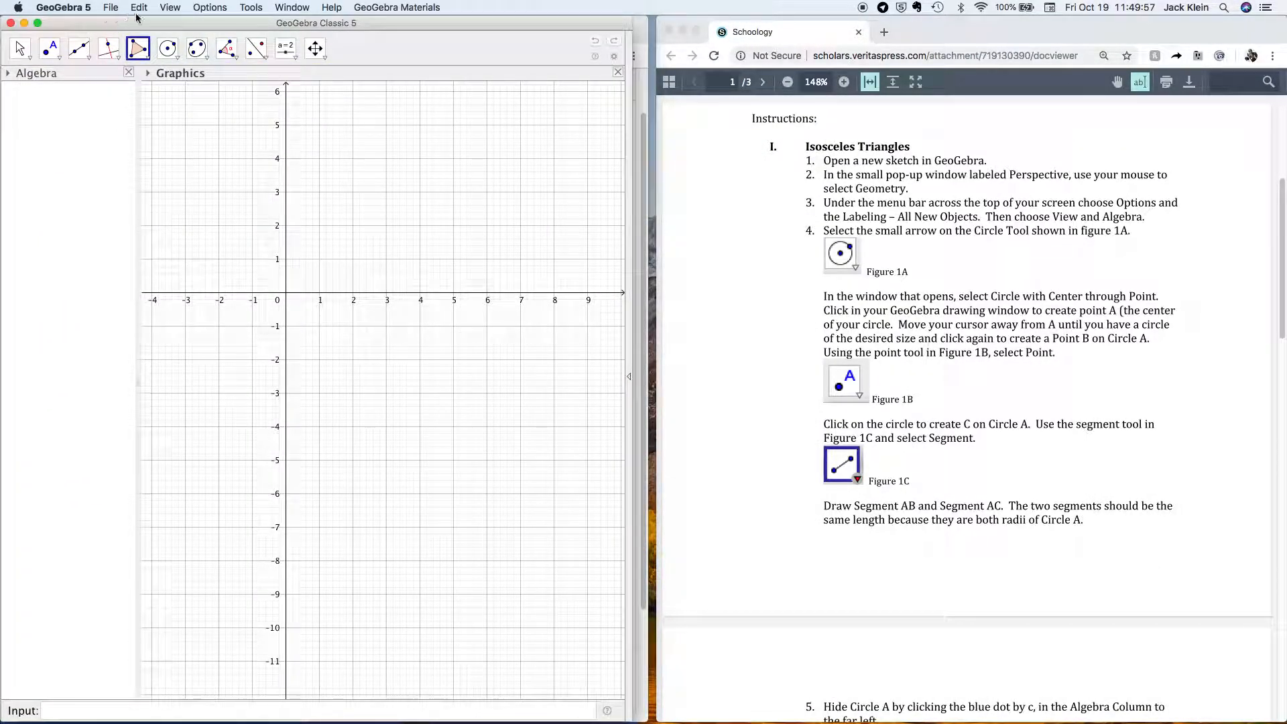
# Set Options > Labeling to All New Objects, then return to the Schoology assignment.
pyautogui.click(215, 10)
pyautogui.moveTo(308, 45)
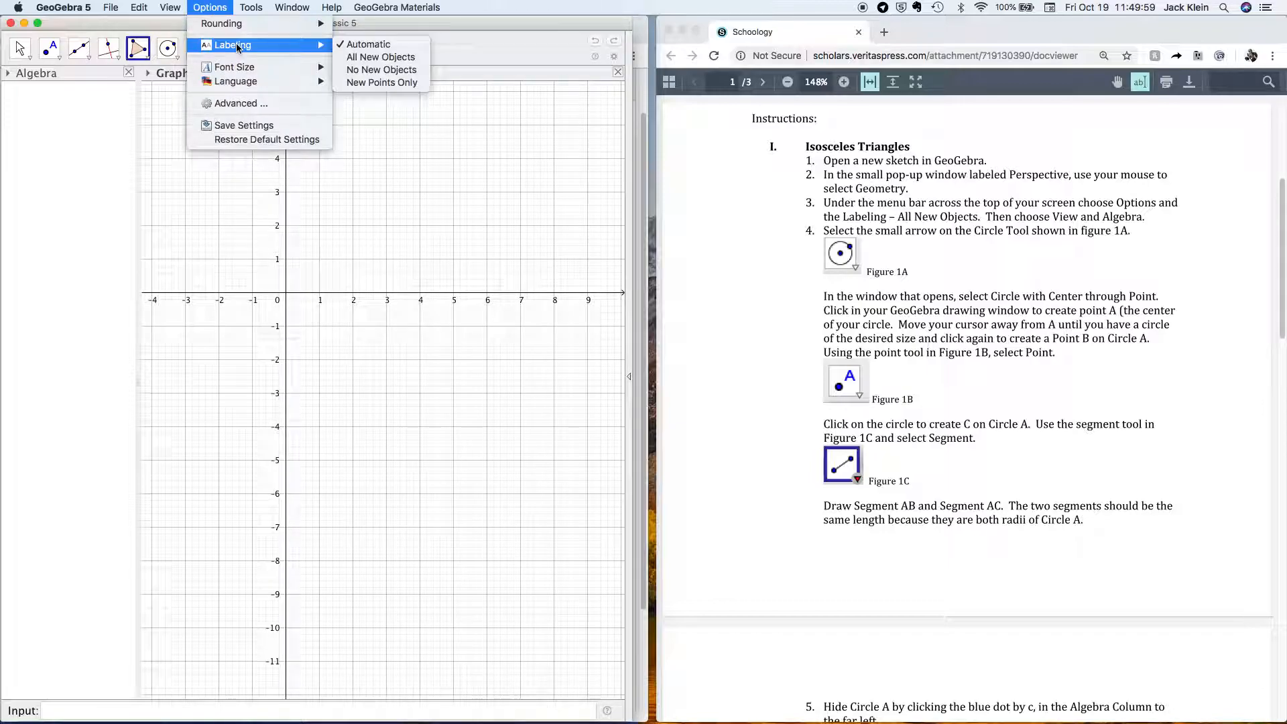
pyautogui.click(379, 58)
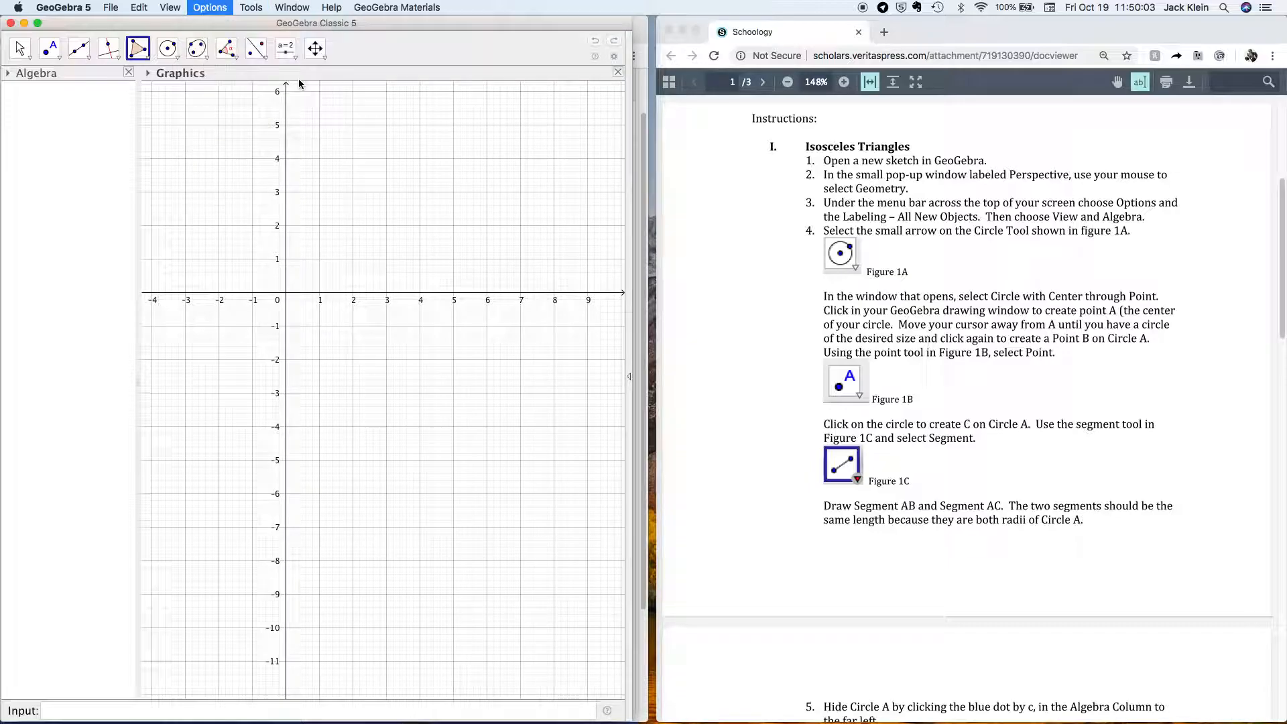
pyautogui.hotkey('ctrl', 'Up')
pyautogui.click(777, 490)
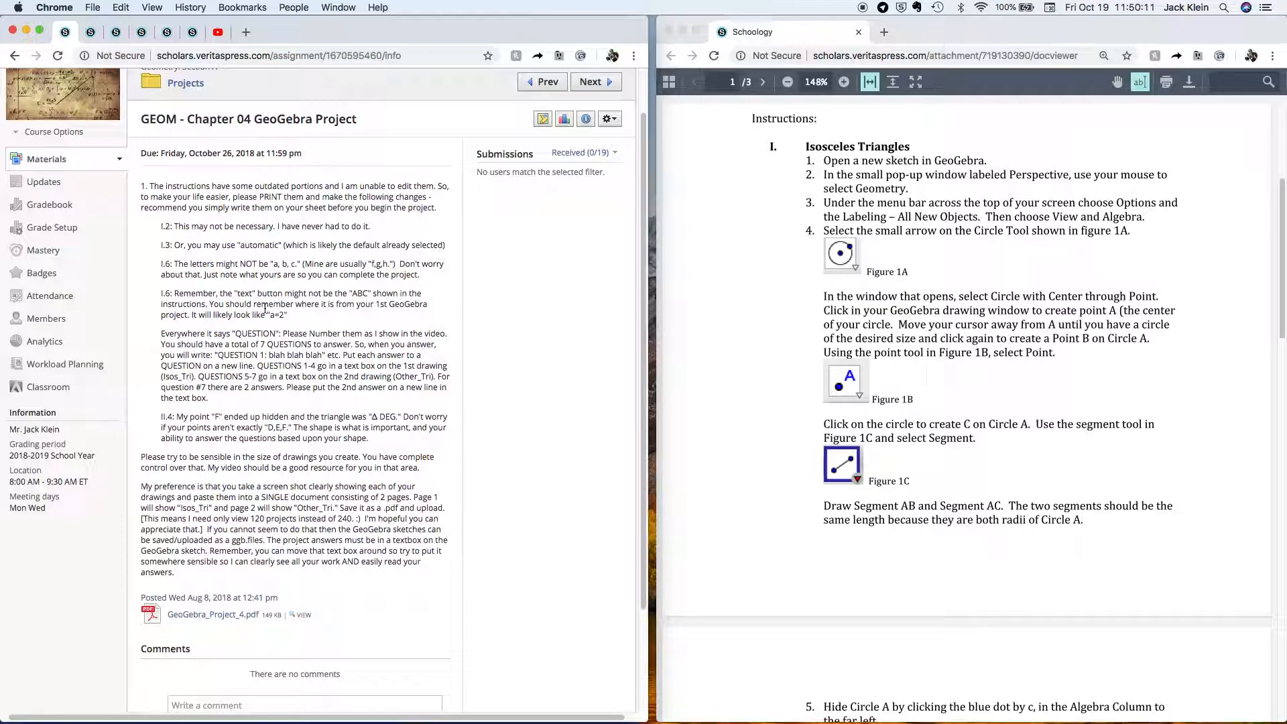
pyautogui.scroll(-2, 275, 315)
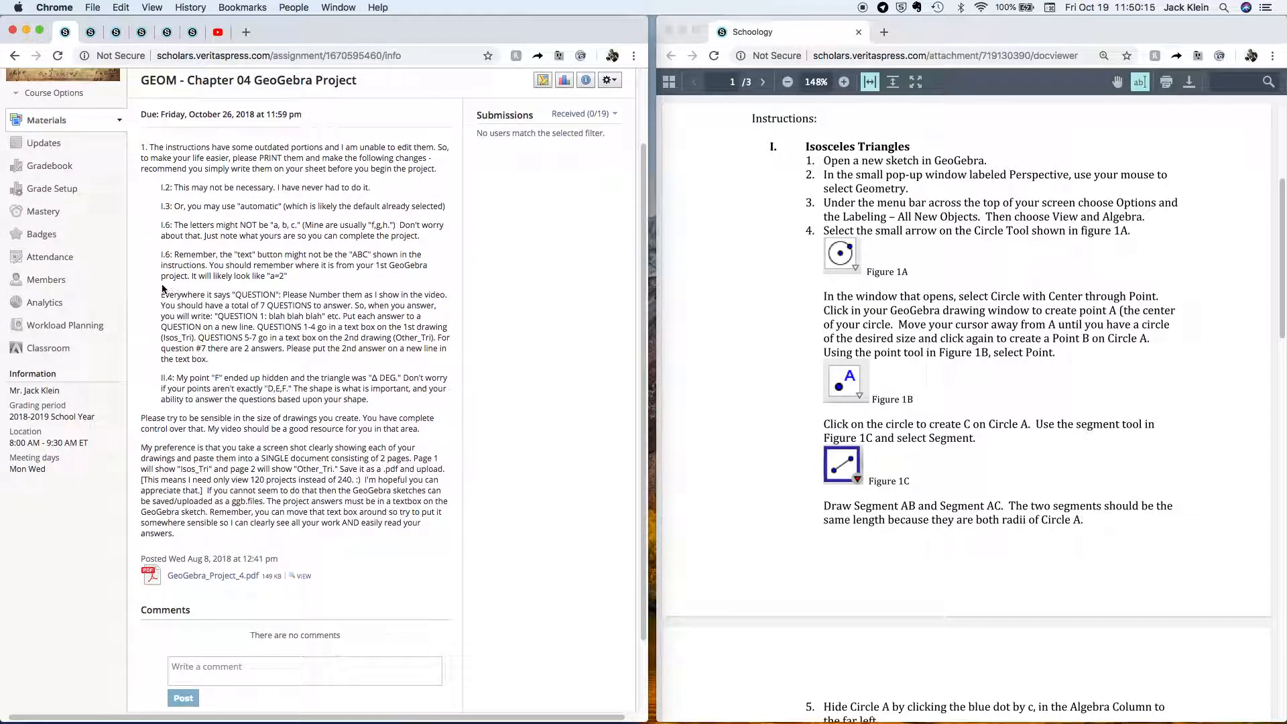
pyautogui.moveTo(161, 295); pyautogui.dragTo(219, 362)
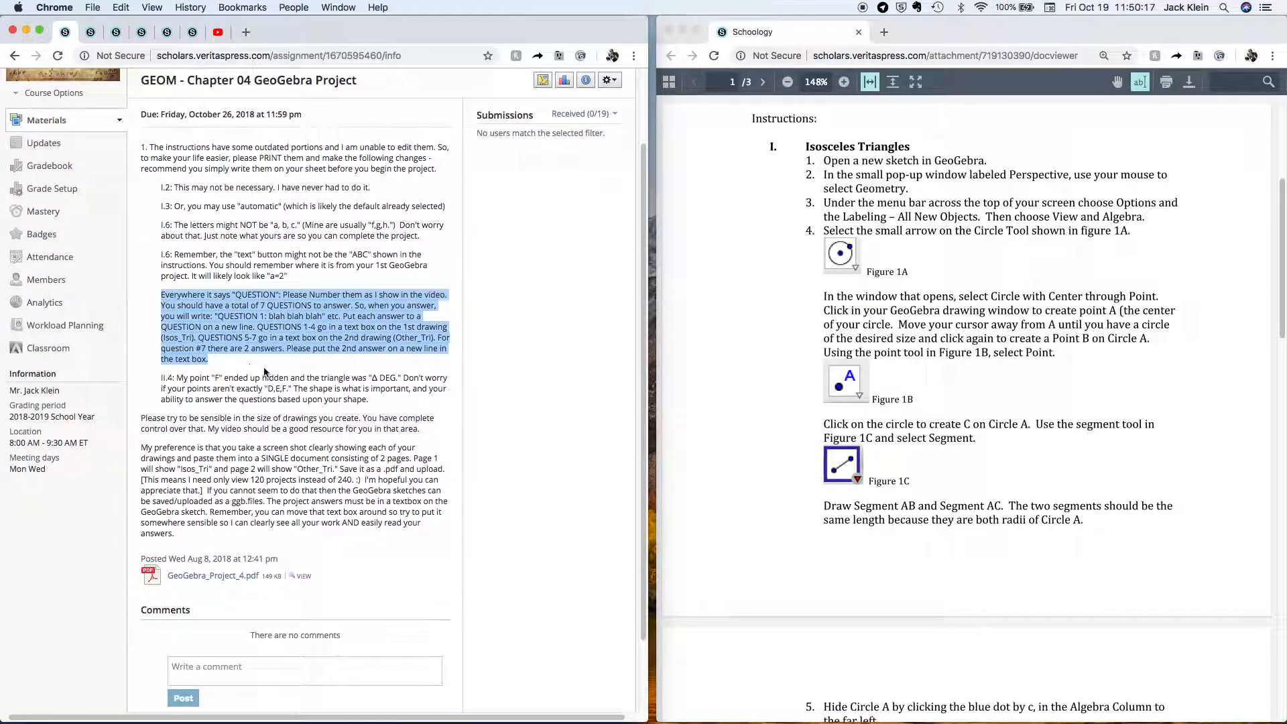
pyautogui.click(219, 363)
pyautogui.scroll(-3, 262, 373)
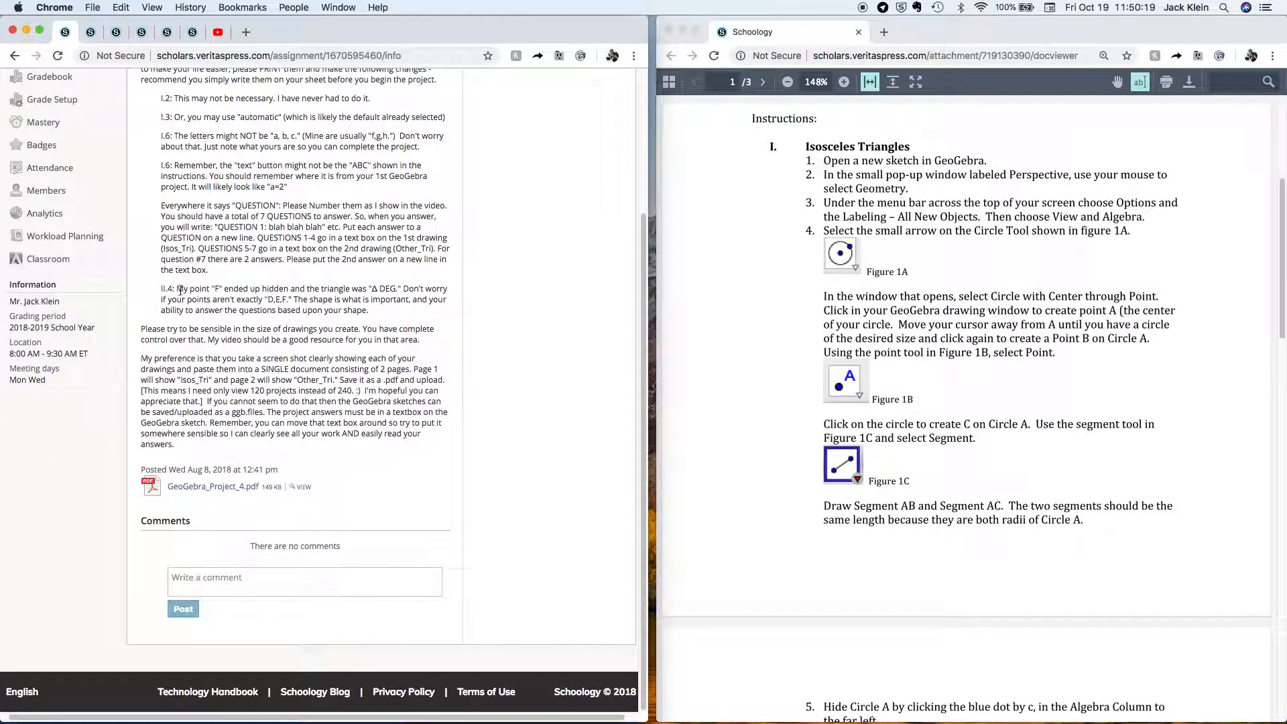
pyautogui.moveTo(160, 288); pyautogui.dragTo(365, 310)
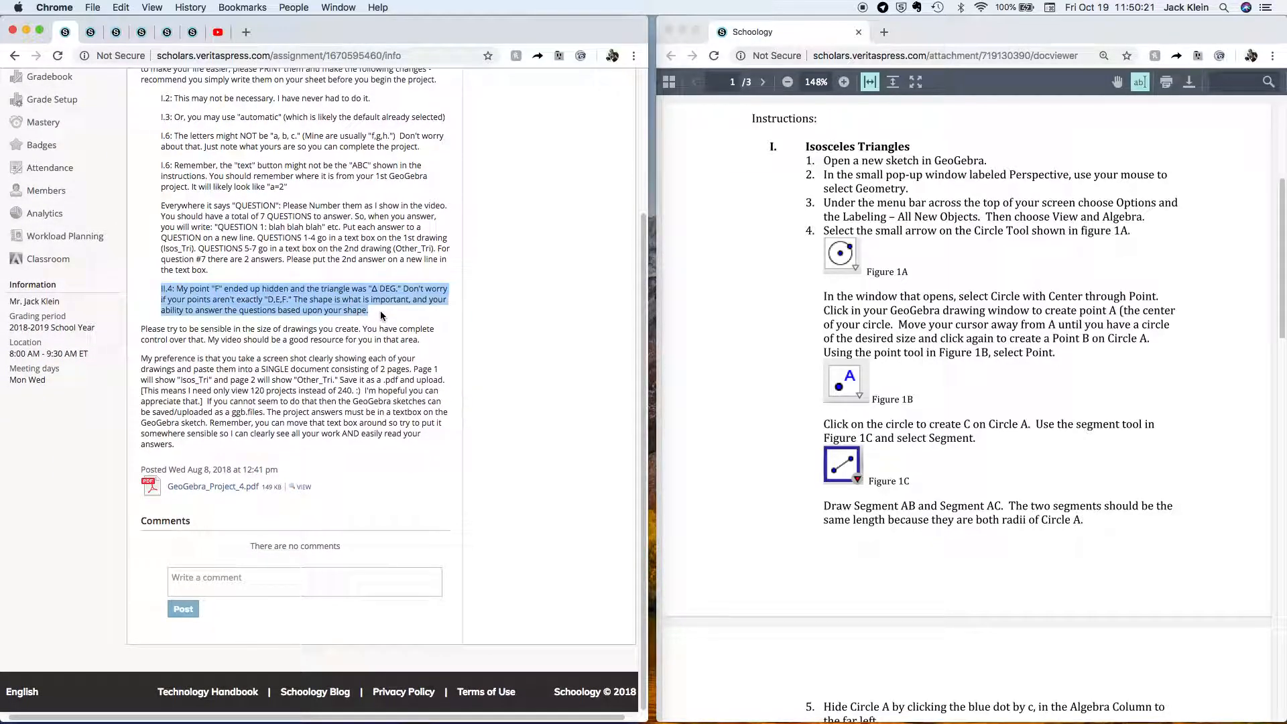
pyautogui.click(381, 315)
pyautogui.scroll(-1, 381, 315)
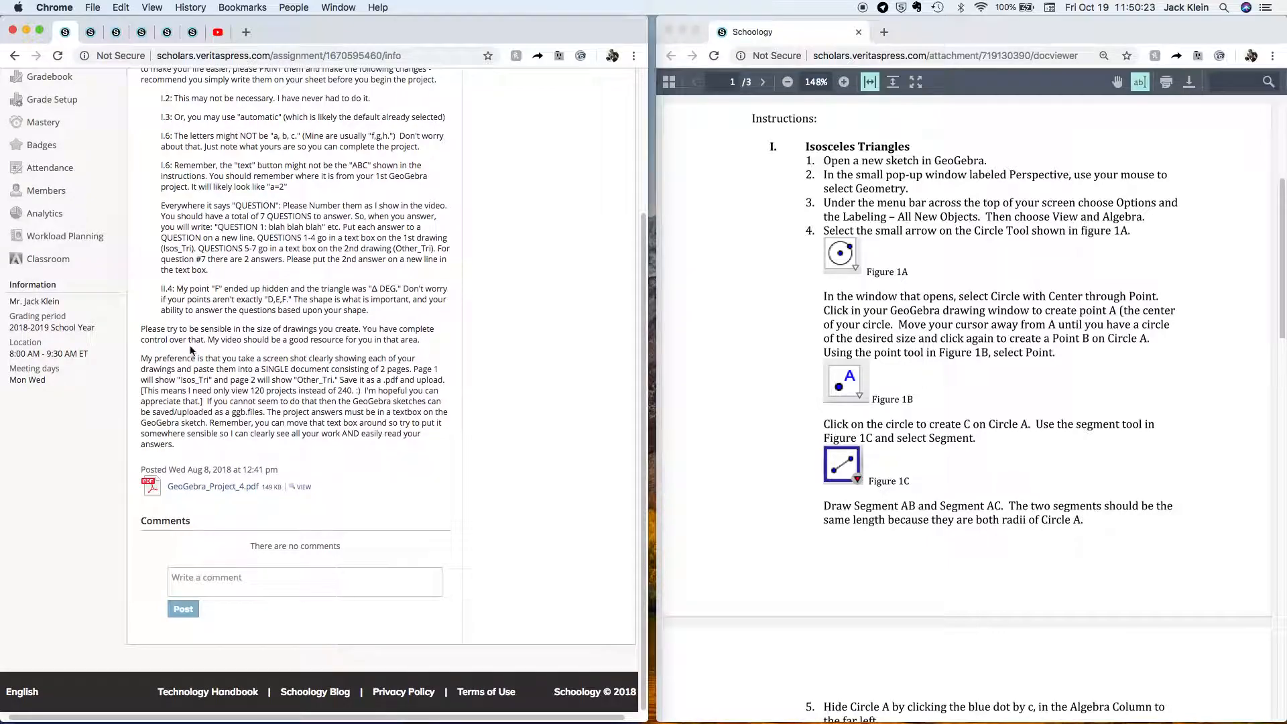
pyautogui.moveTo(141, 359); pyautogui.dragTo(364, 446)
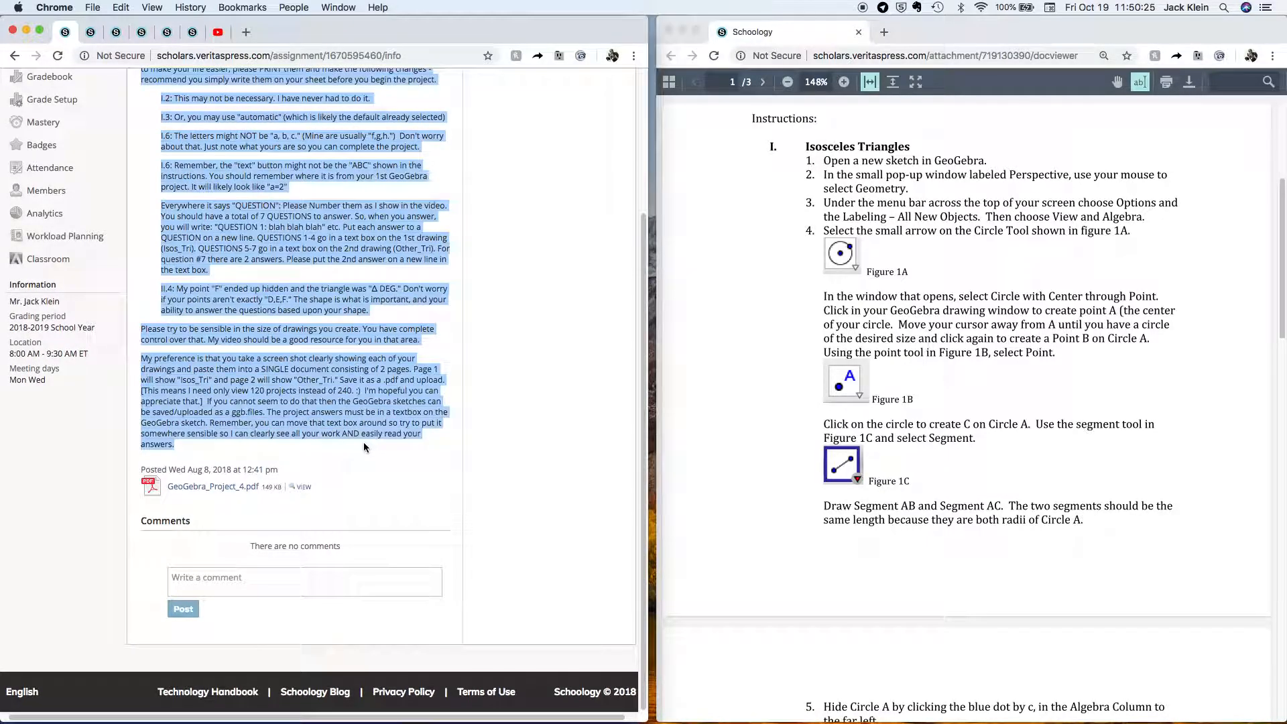
pyautogui.click(364, 446)
pyautogui.moveTo(279, 453); pyautogui.dragTo(141, 359)
pyautogui.click(141, 359)
pyautogui.hotkey('ctrl', 'Up')
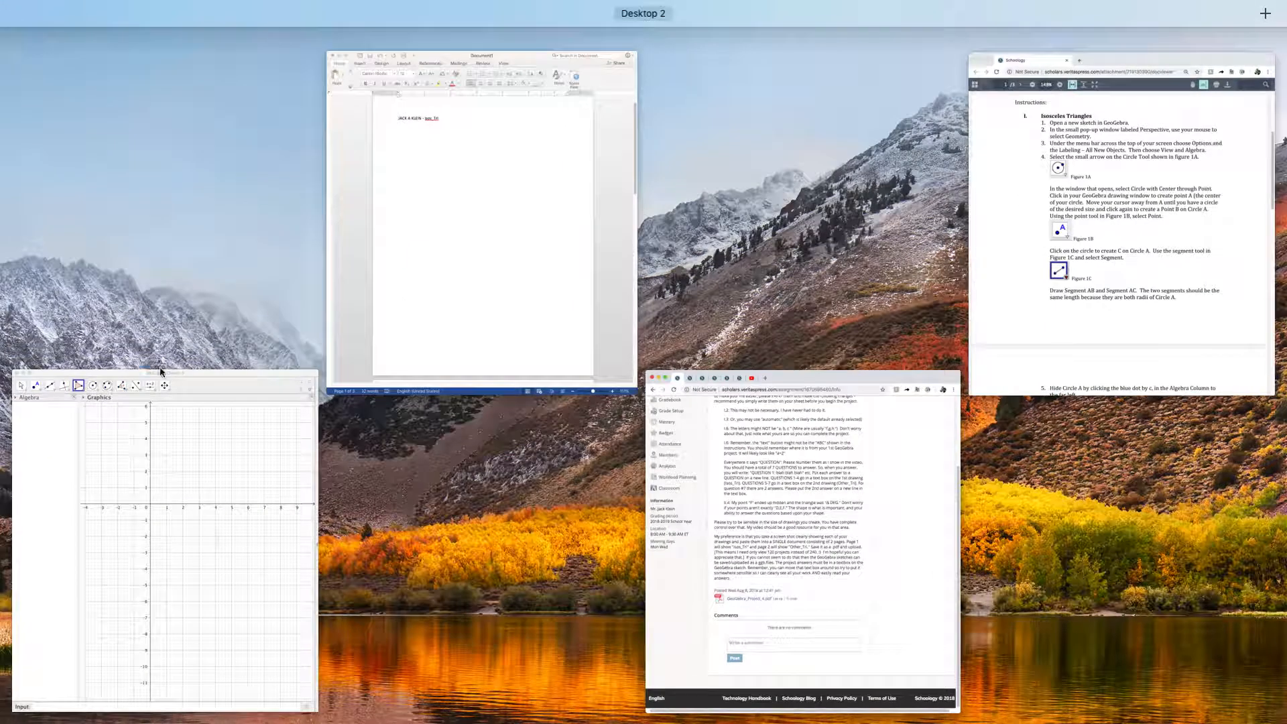
# Bring GeoGebra forward and pan the graph slightly right and down.
pyautogui.click(236, 431)
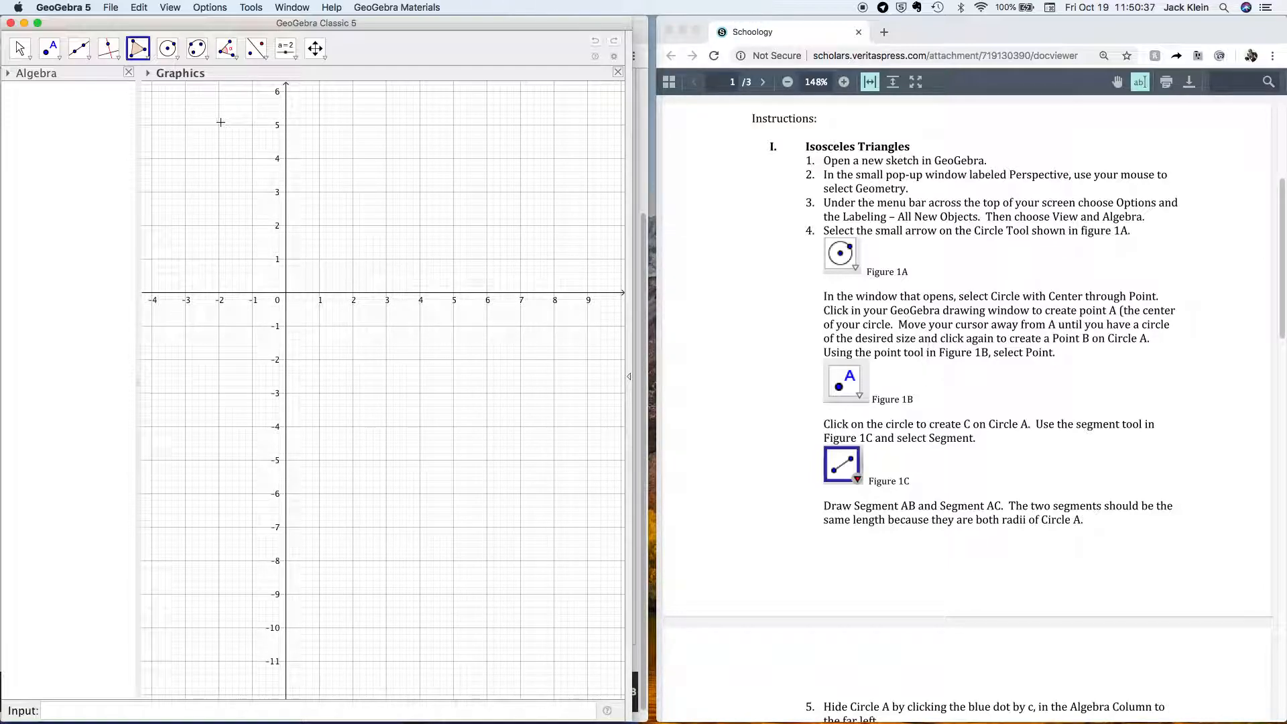
pyautogui.click(30, 57)
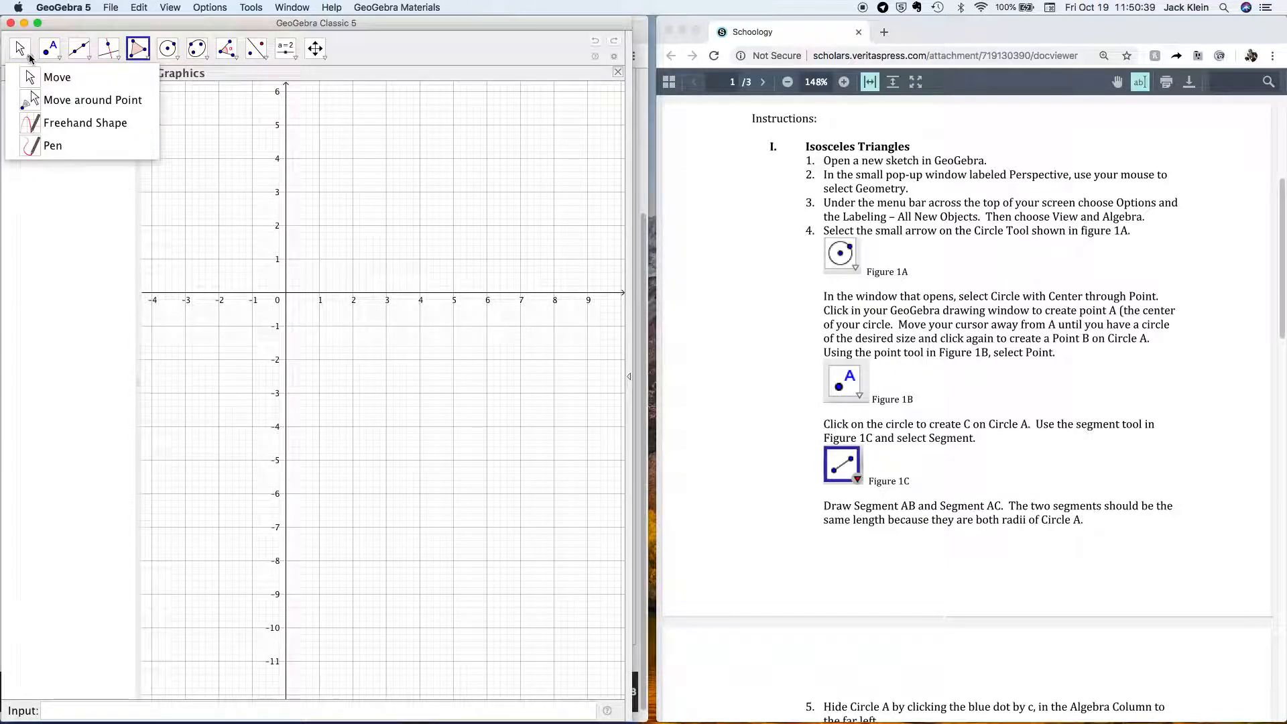
pyautogui.click(53, 77)
pyautogui.moveTo(344, 381); pyautogui.dragTo(366, 393)
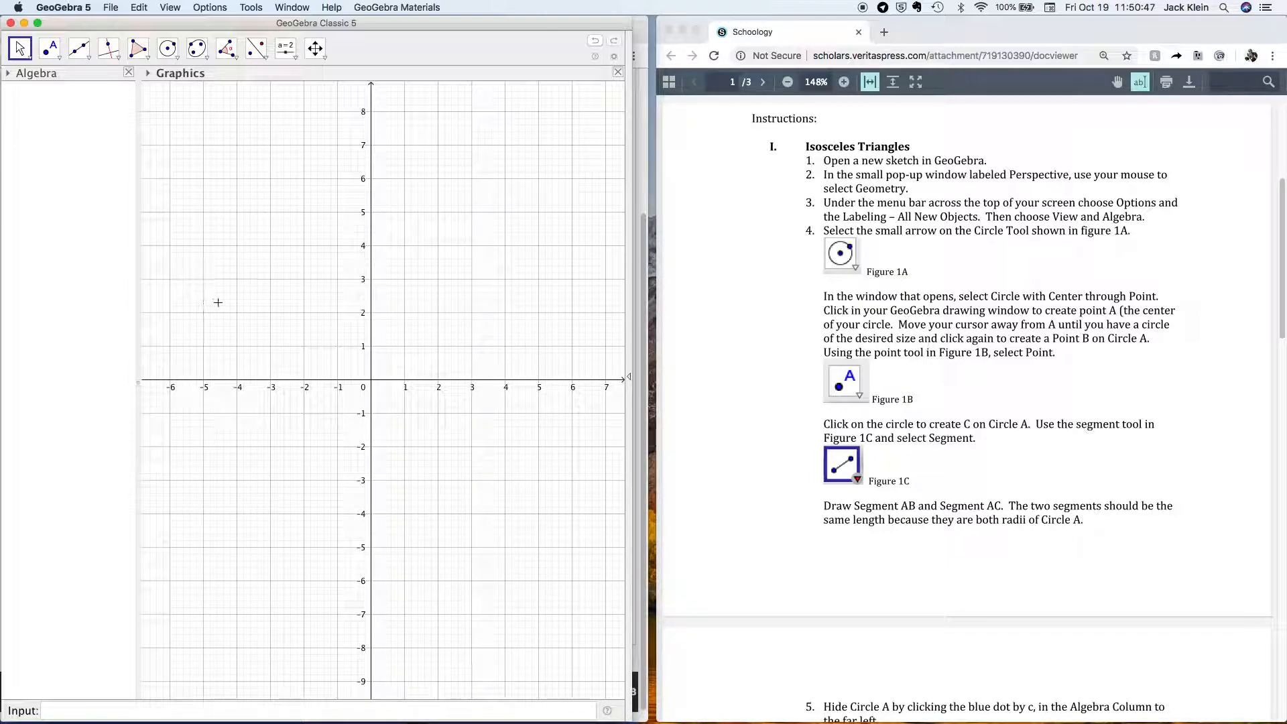
# Draw a centre-through-point circle c with centre A at (0, 0), passing through B at (1.68, -1.84).
pyautogui.click(179, 58)
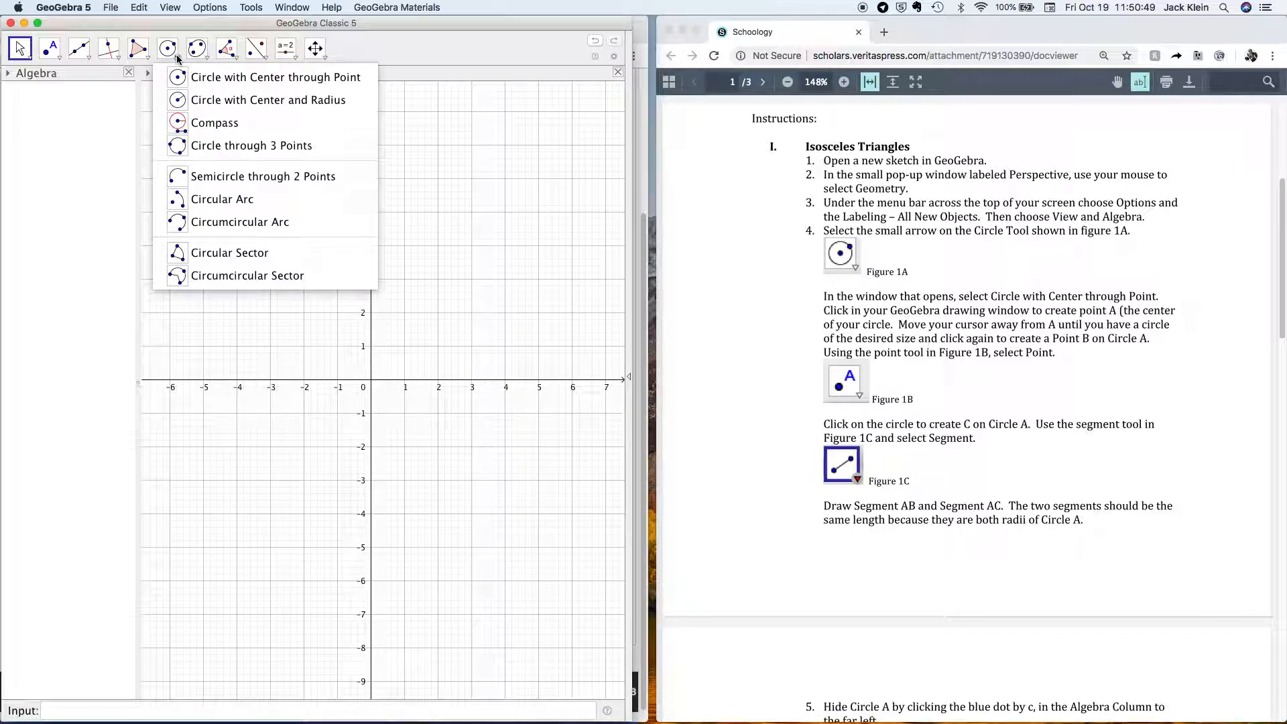
pyautogui.click(196, 78)
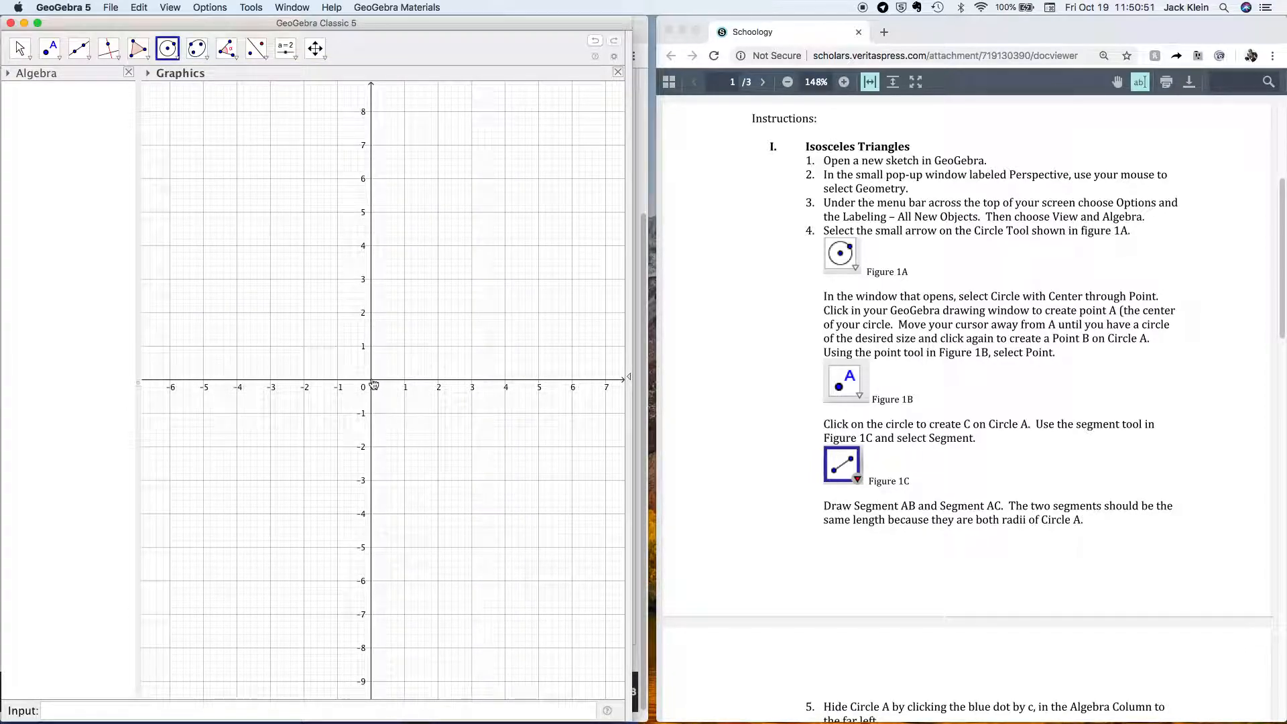
pyautogui.click(371, 381)
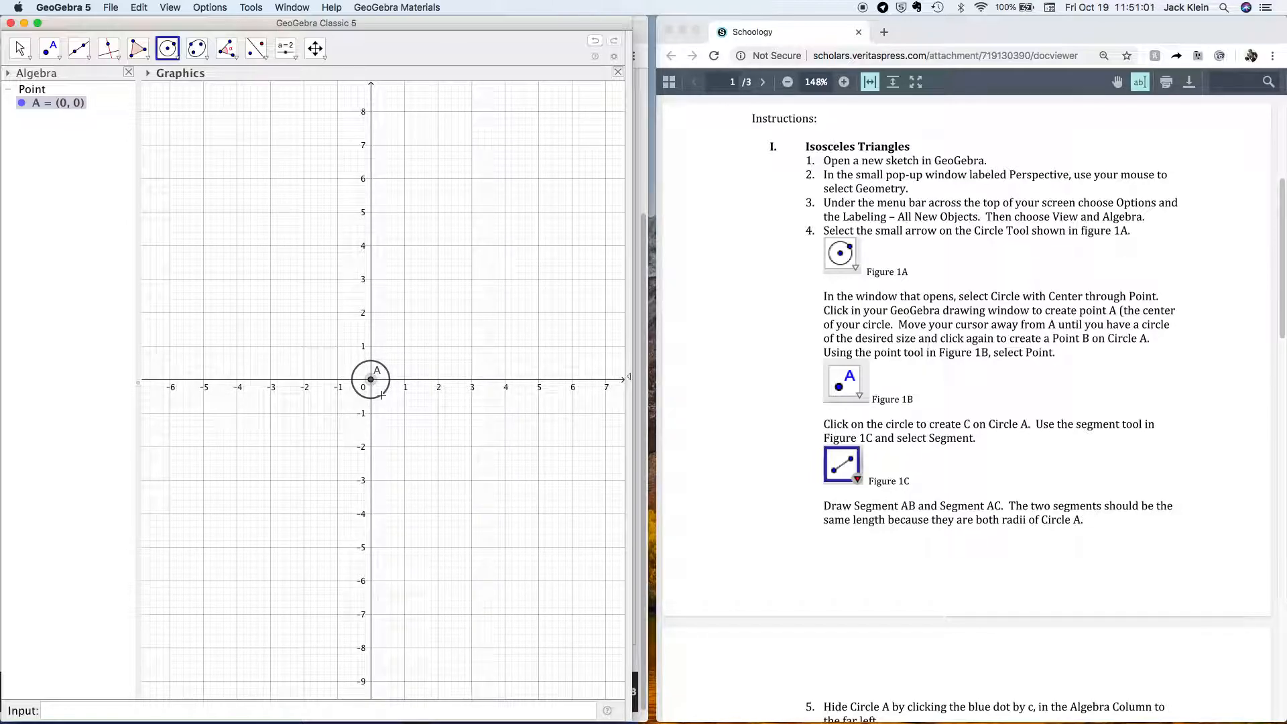
pyautogui.click(427, 441)
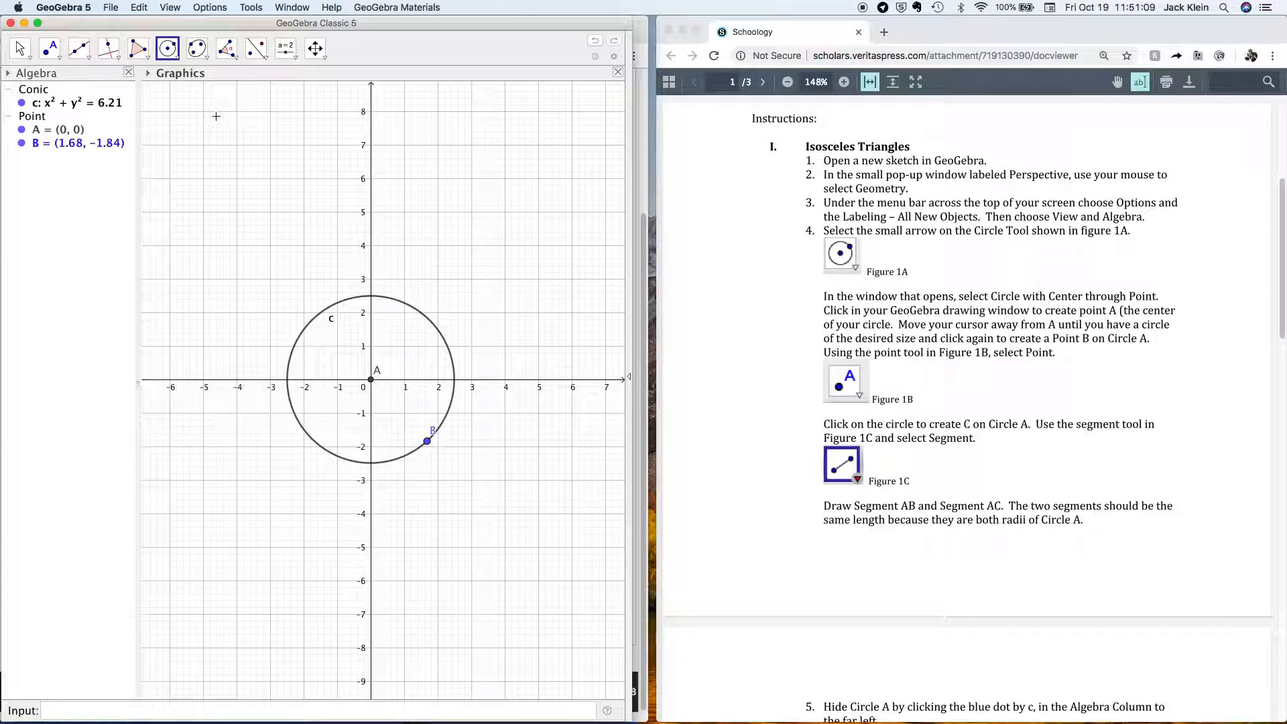
# Place point C at (0.87, 2.34) on the upper part of circle c.
pyautogui.click(58, 59)
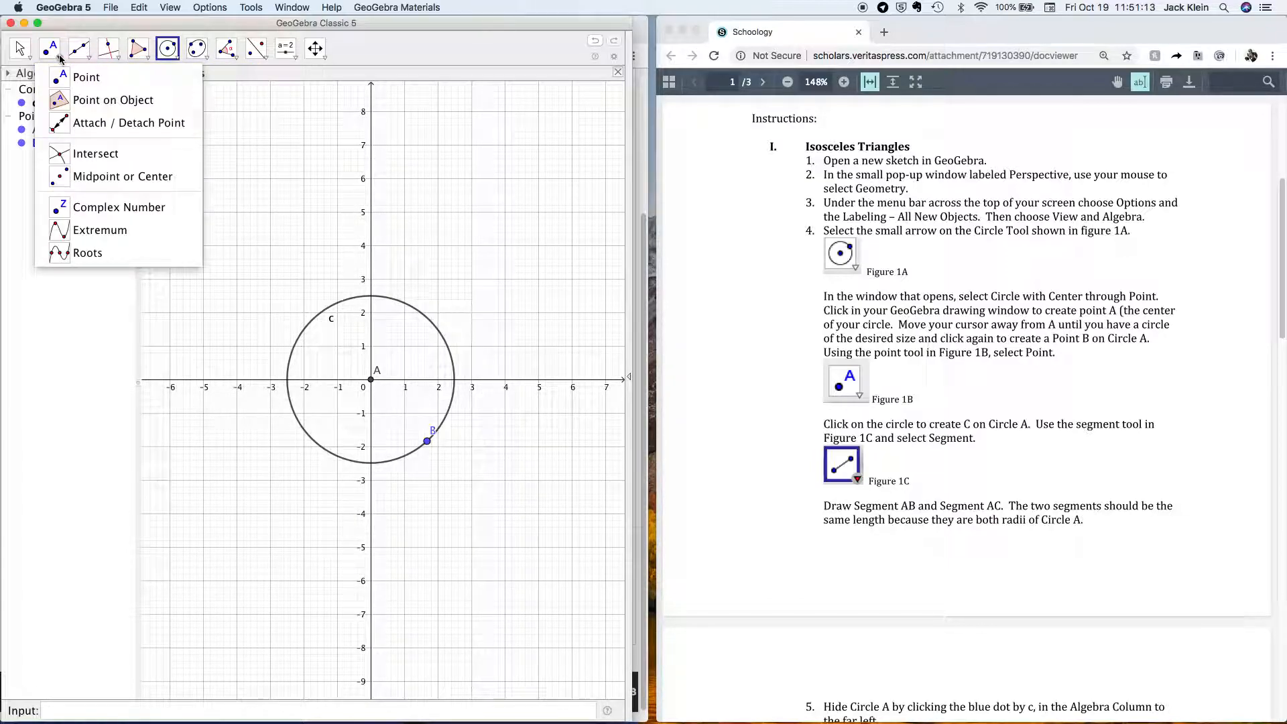
pyautogui.click(73, 77)
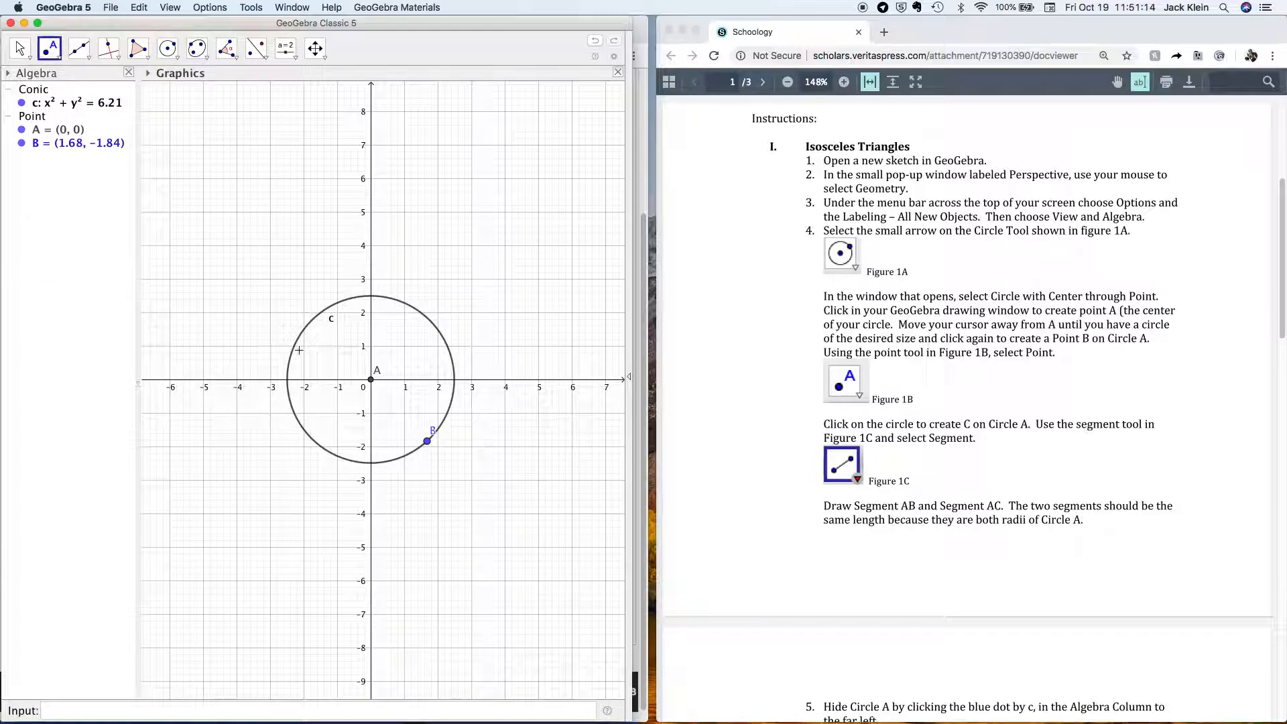
pyautogui.click(400, 301)
# Draw segments f = AB and g = AC, each 2.49 long.
pyautogui.click(79, 48)
pyautogui.moveTo(109, 51)
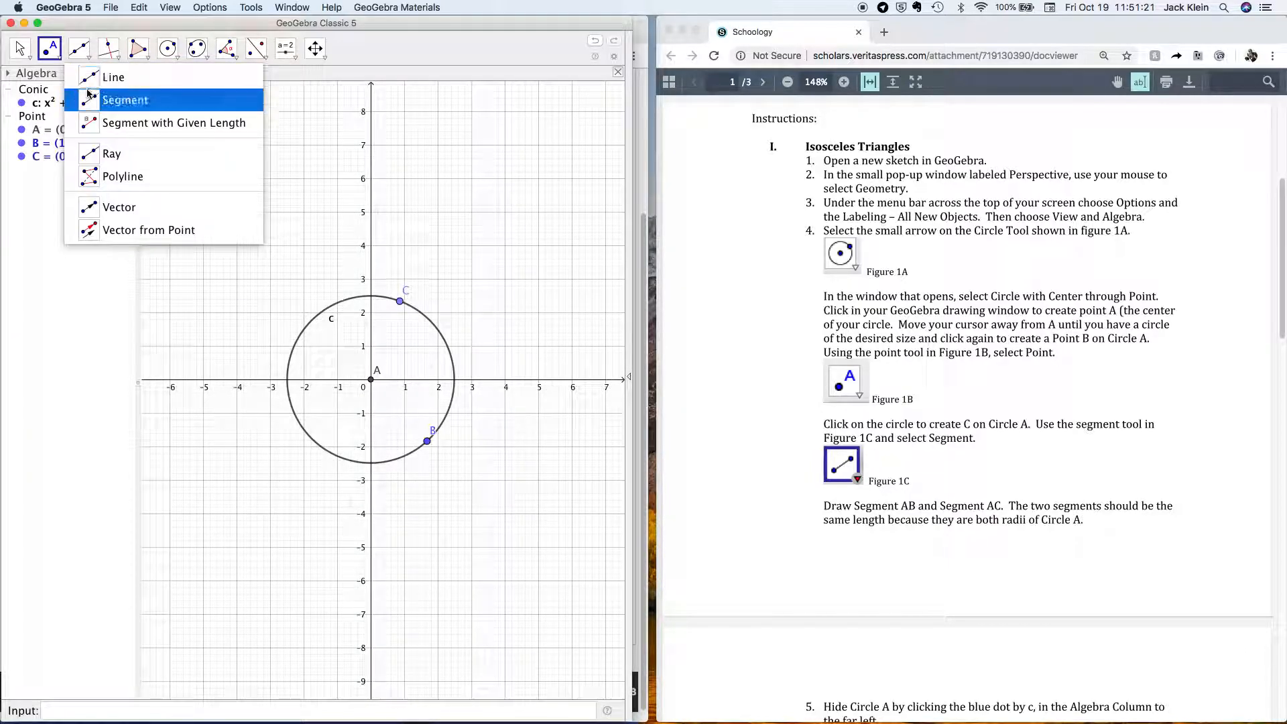
pyautogui.click(92, 95)
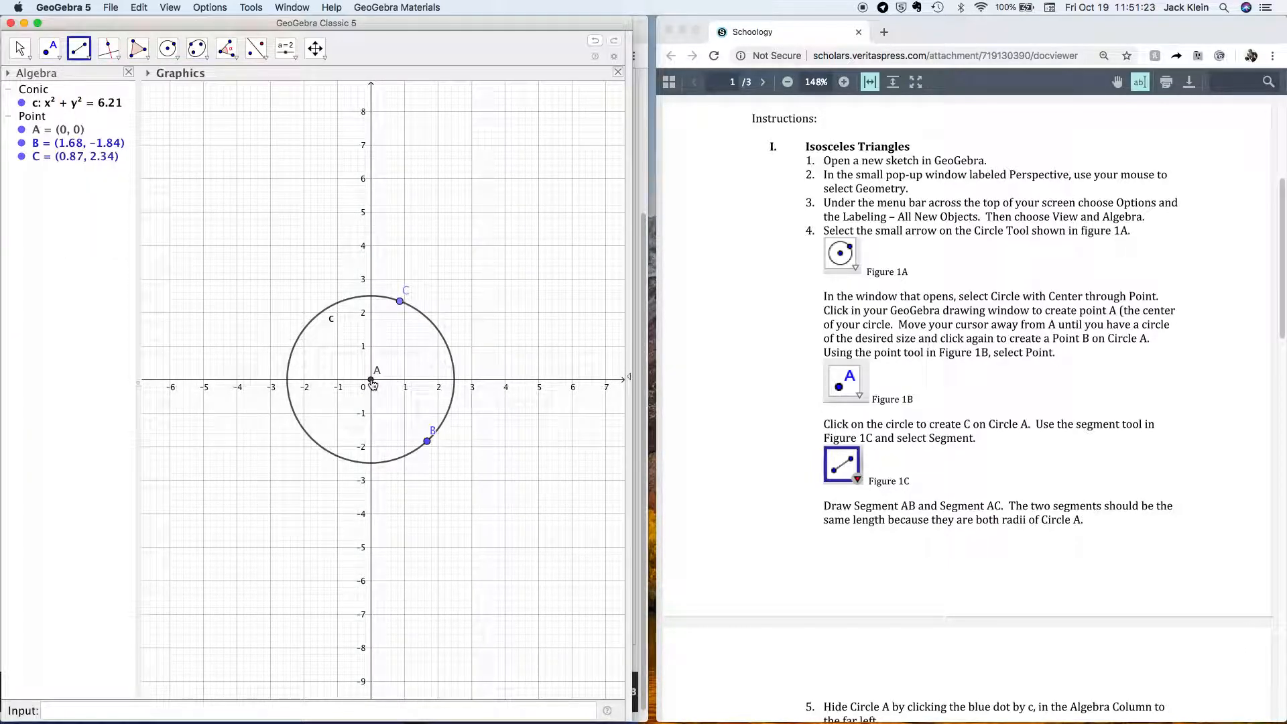
pyautogui.click(371, 381)
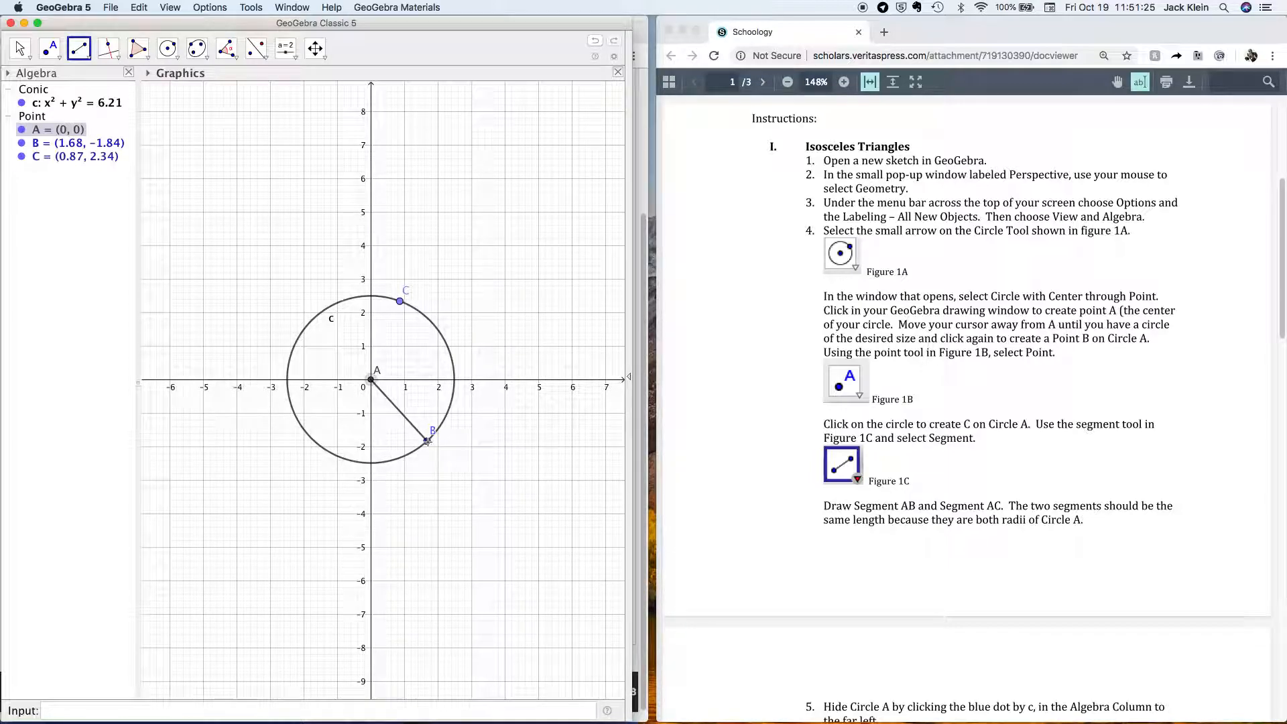
pyautogui.click(428, 442)
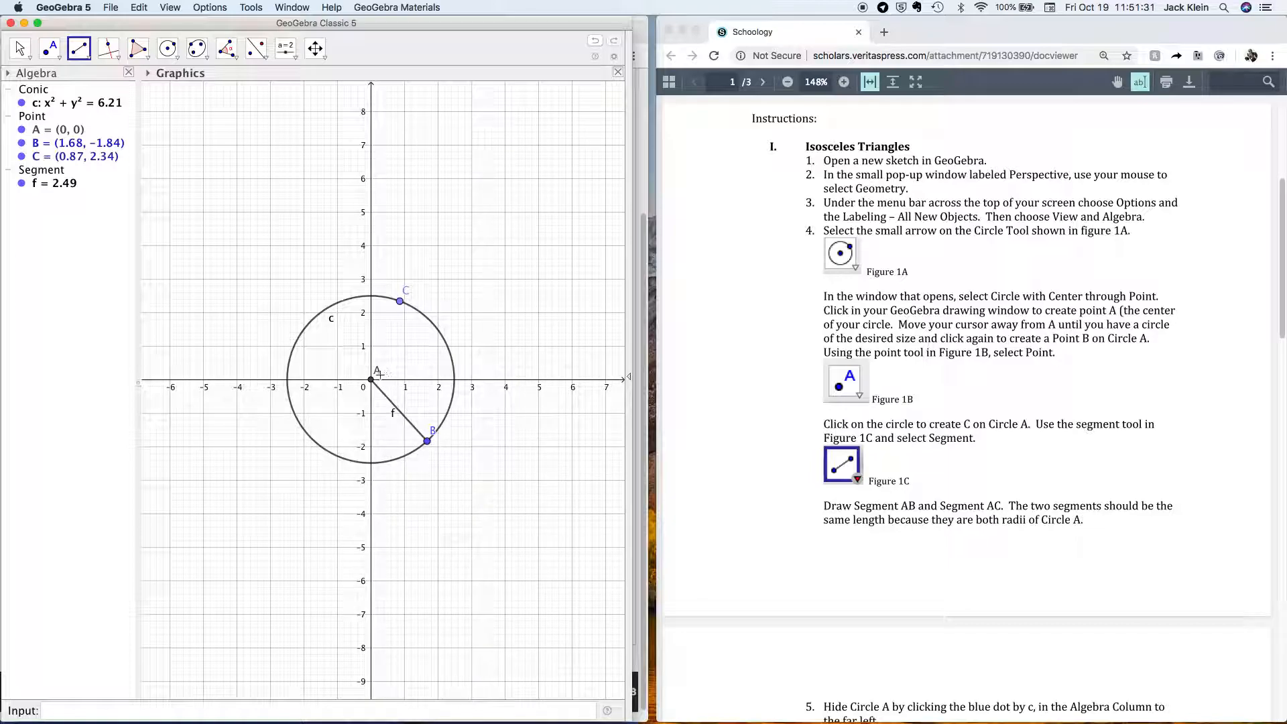
pyautogui.click(371, 380)
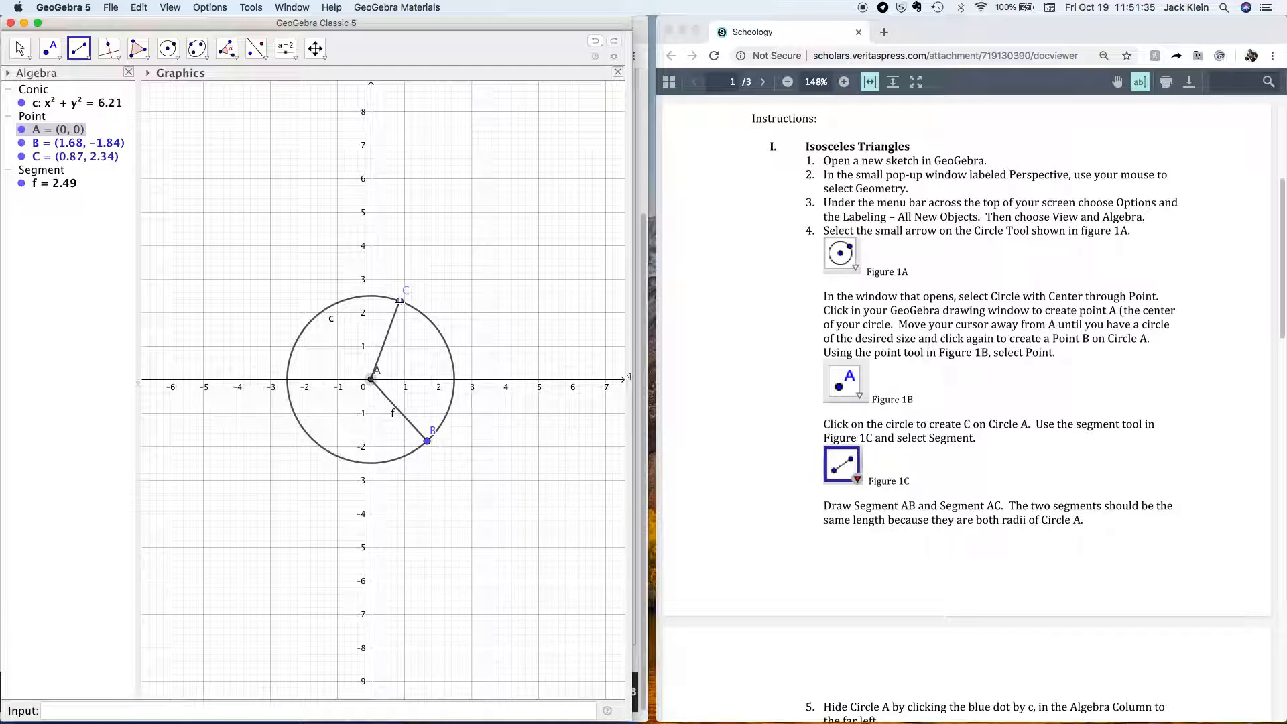
pyautogui.click(400, 303)
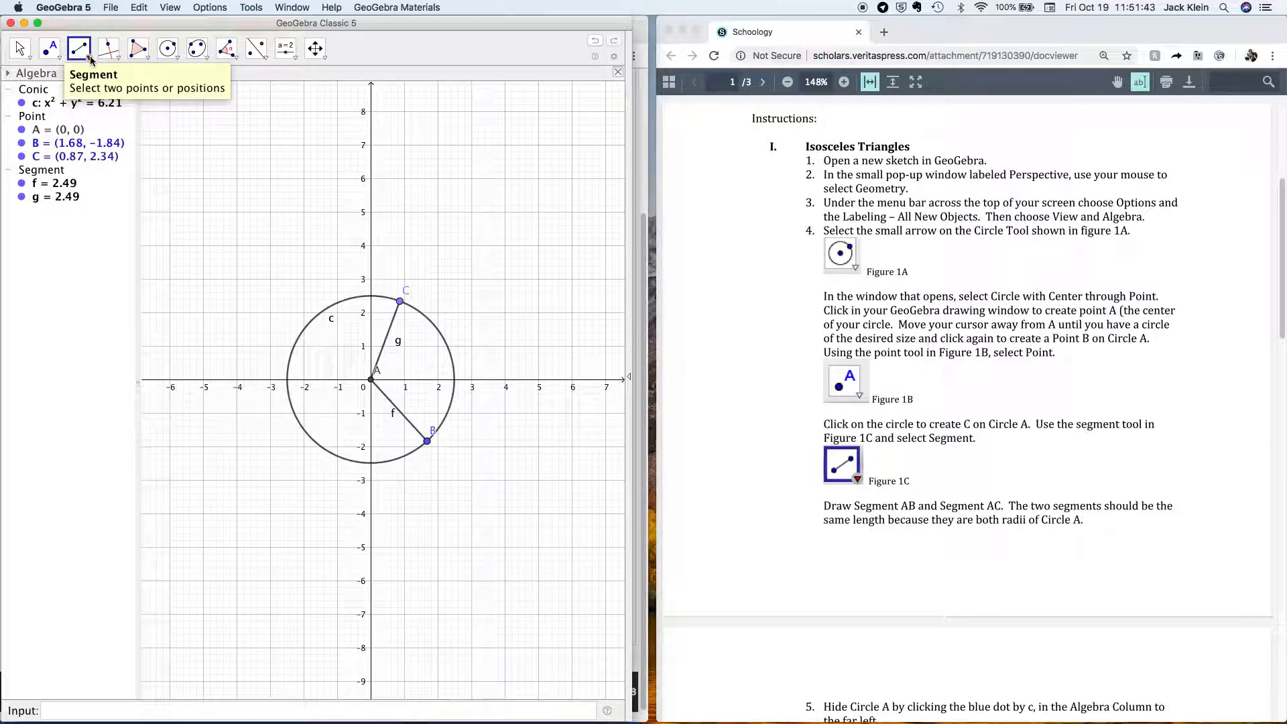
# Hide circle c in the Algebra view and draw segment CB, 4.25 long, closing the triangle.
pyautogui.click(23, 103)
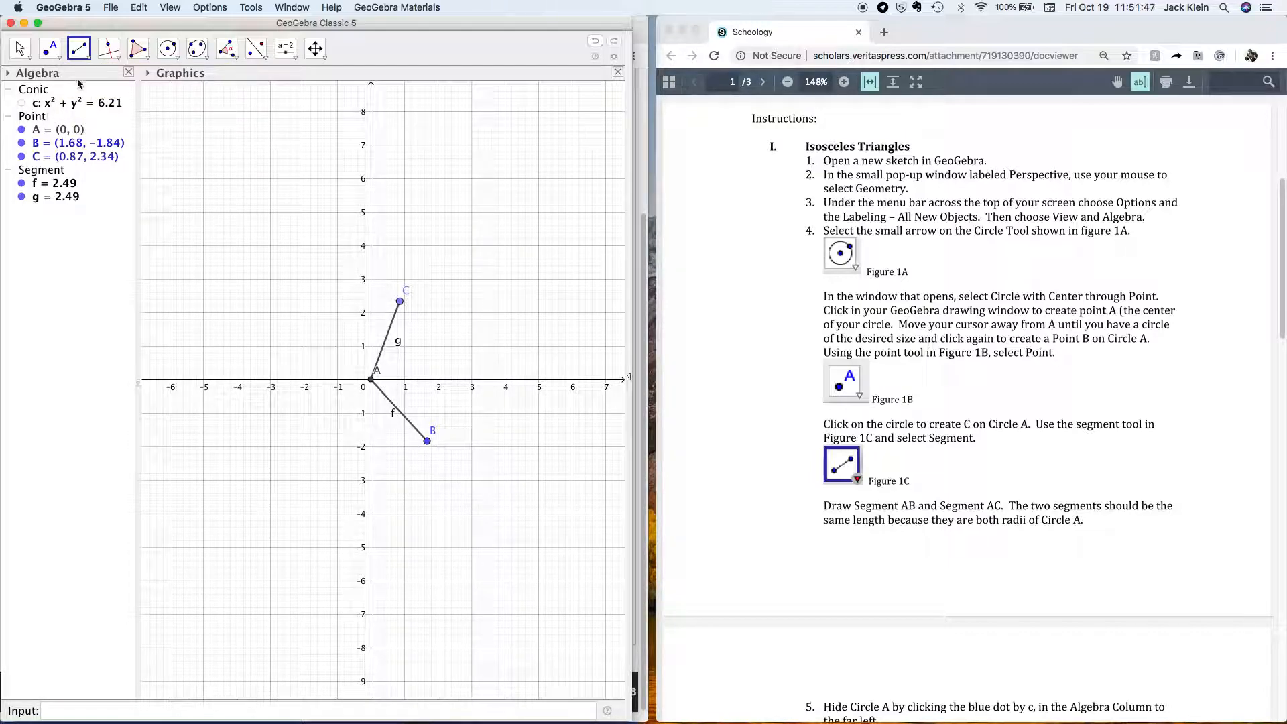
pyautogui.click(91, 61)
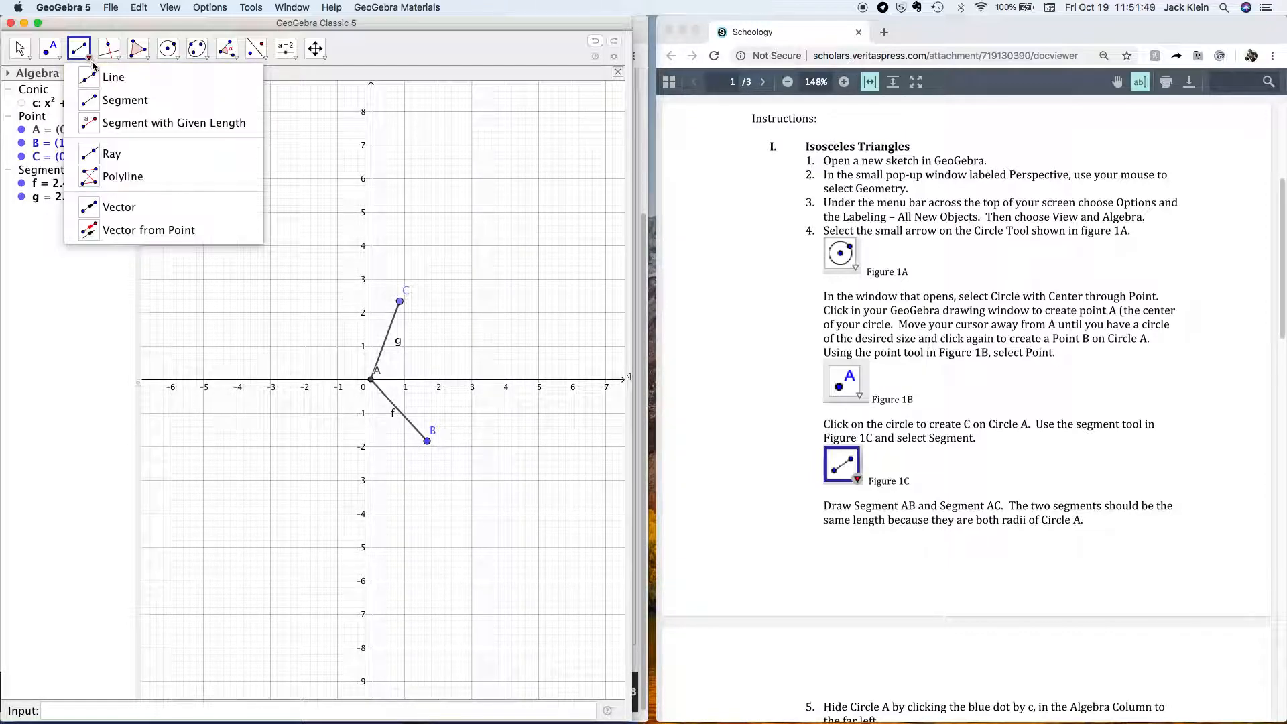
pyautogui.click(126, 98)
pyautogui.click(399, 301)
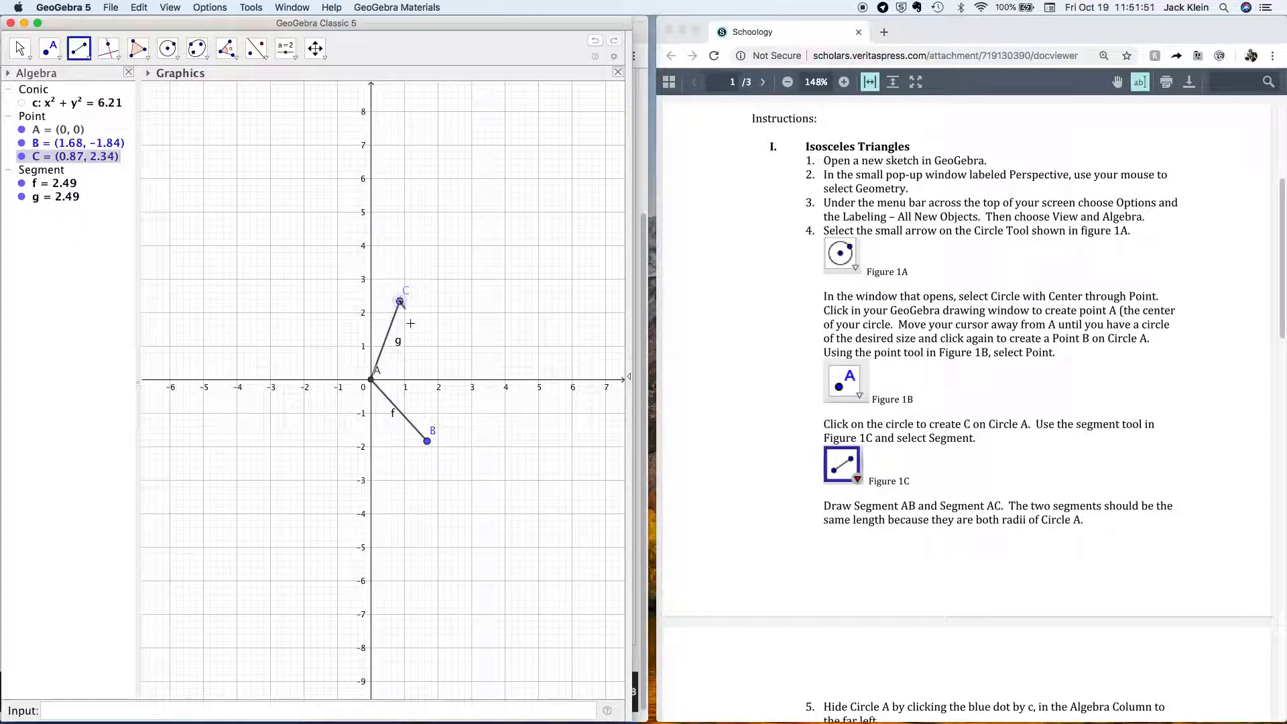
pyautogui.click(428, 442)
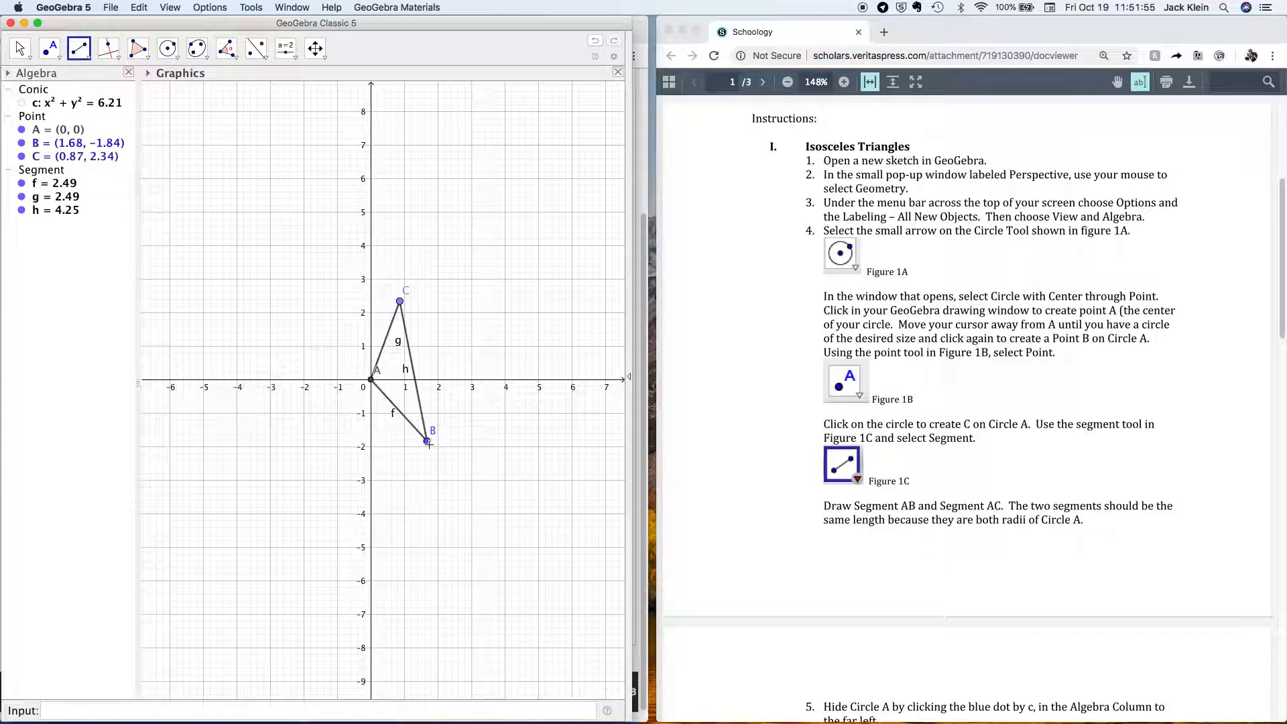
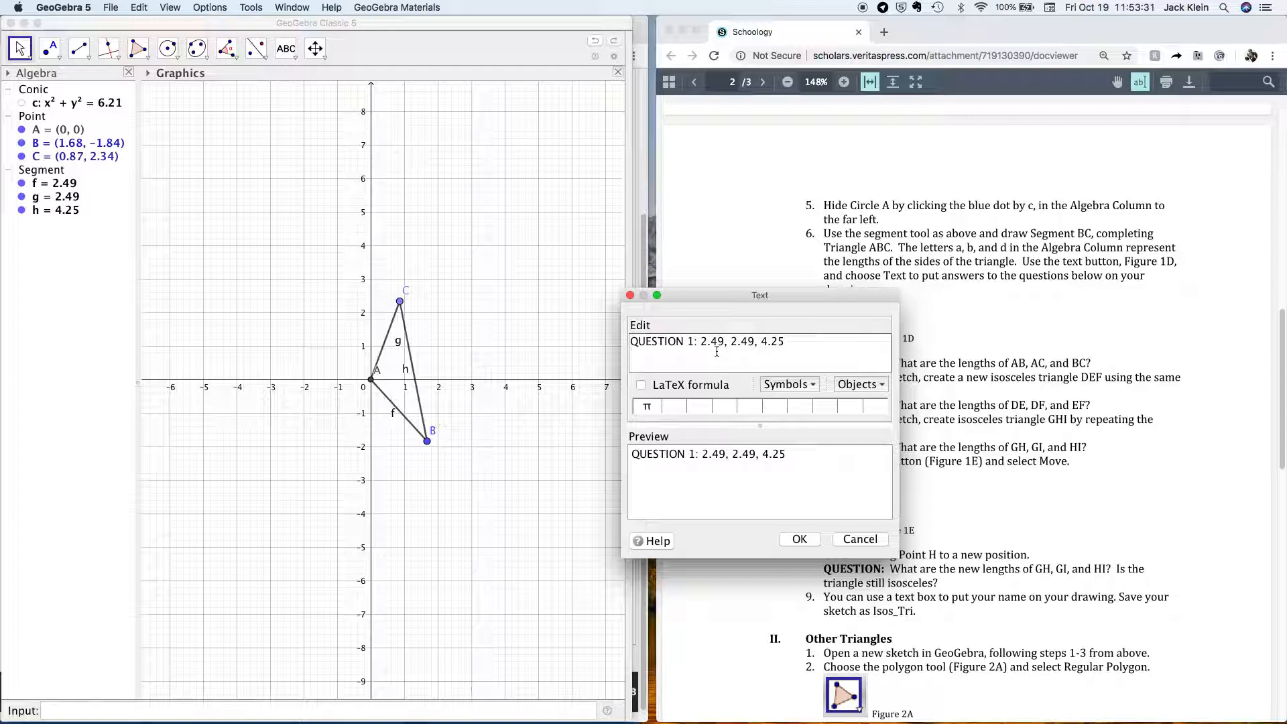
# Drag the answer text editor aside to uncover the drawing.
pyautogui.moveTo(691, 296); pyautogui.dragTo(844, 285)
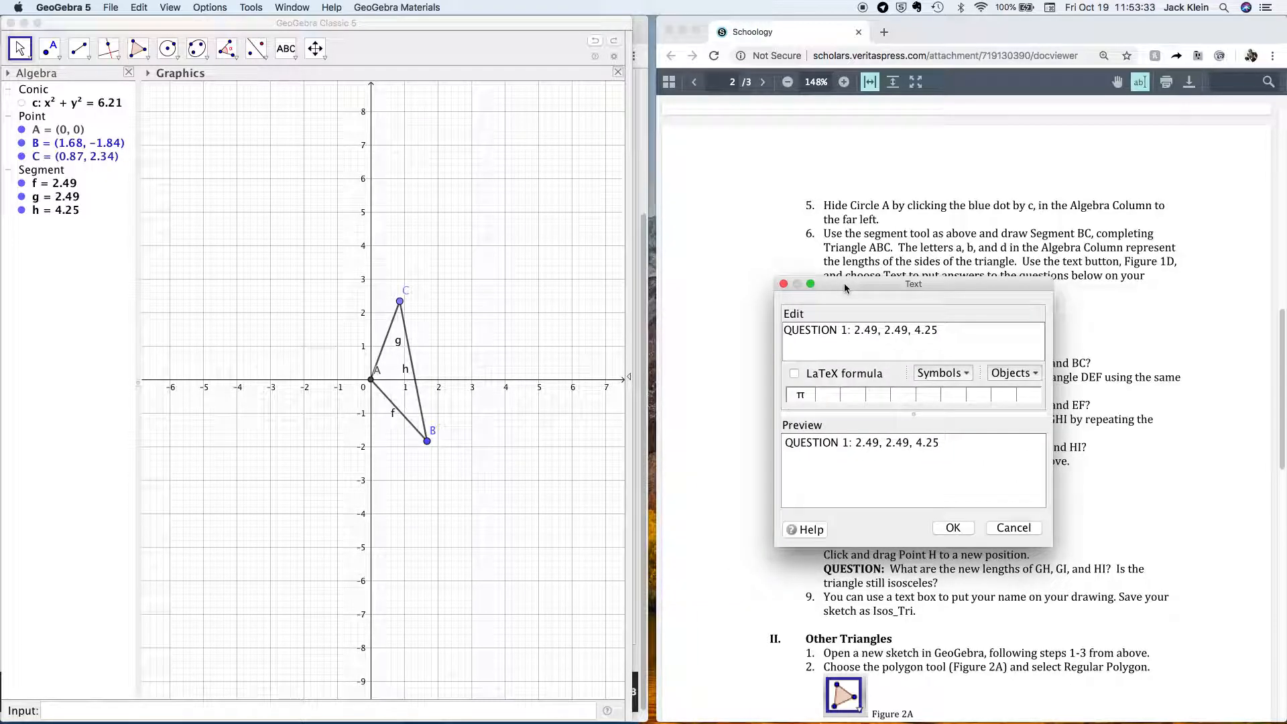
# Draw circle d centred at D (-4.92, -2.3) passing through E (-2, -5).
pyautogui.click(179, 60)
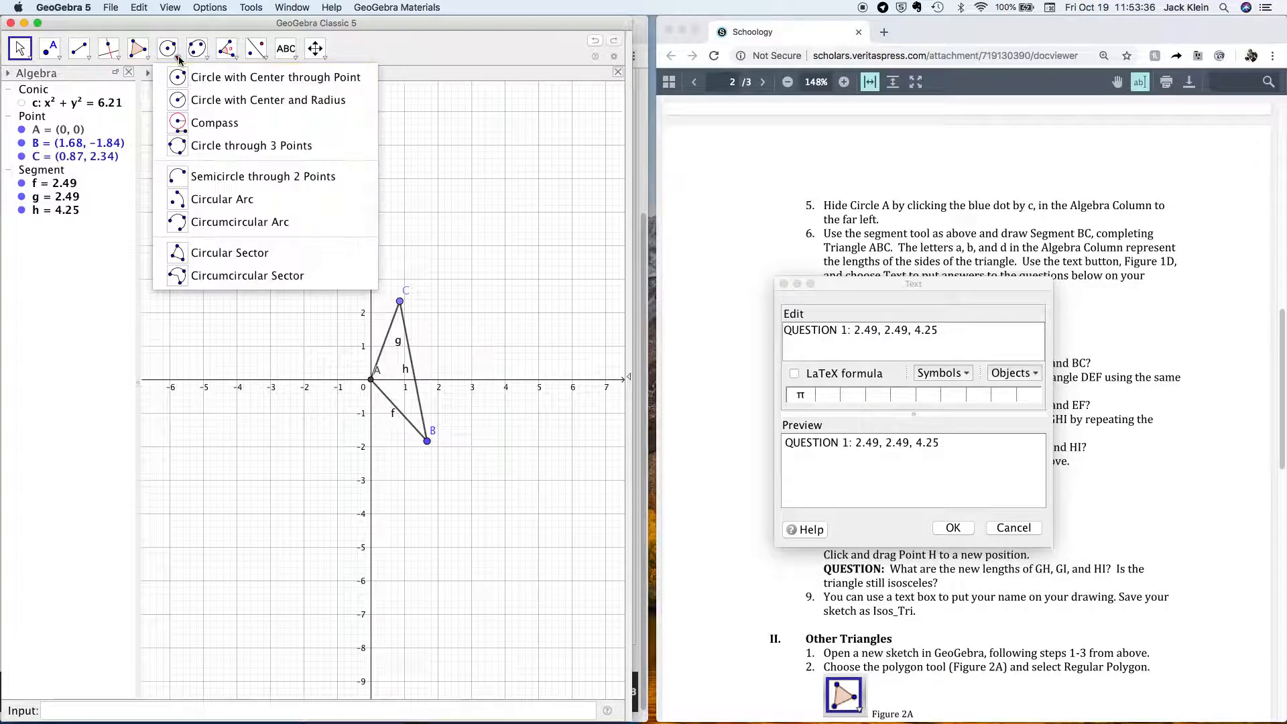
pyautogui.click(213, 79)
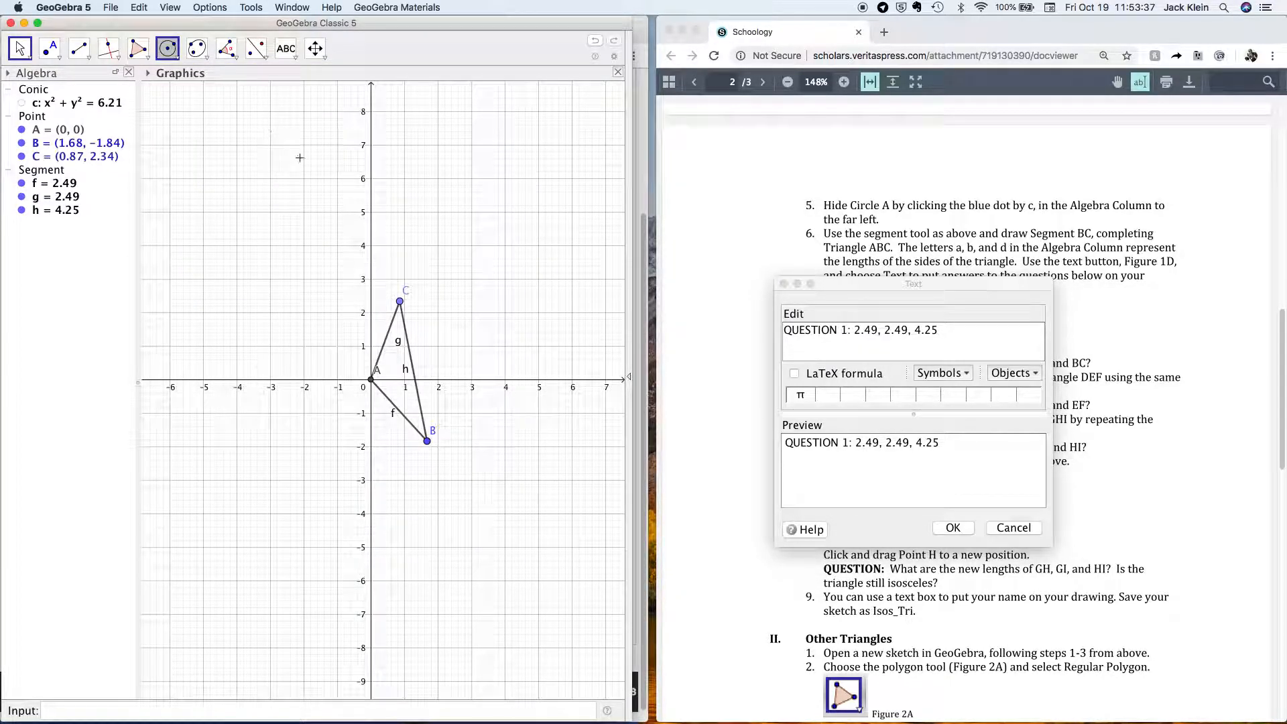
pyautogui.click(205, 457)
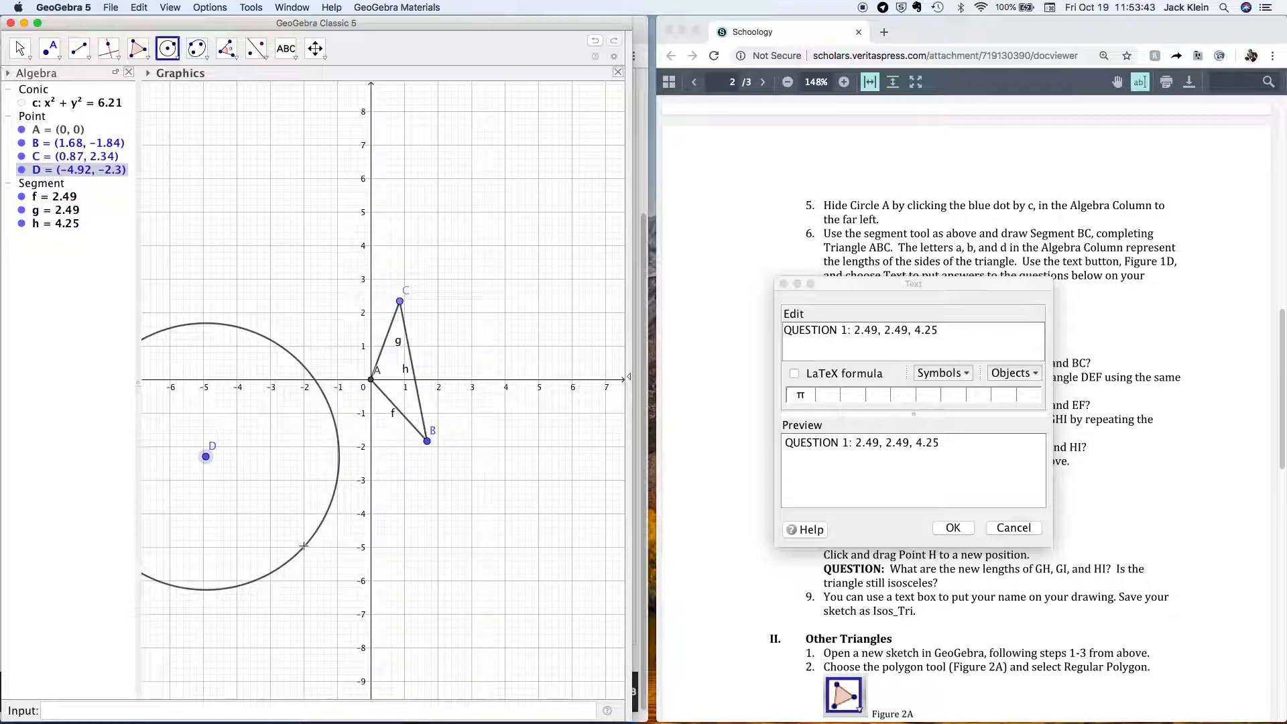
pyautogui.click(304, 547)
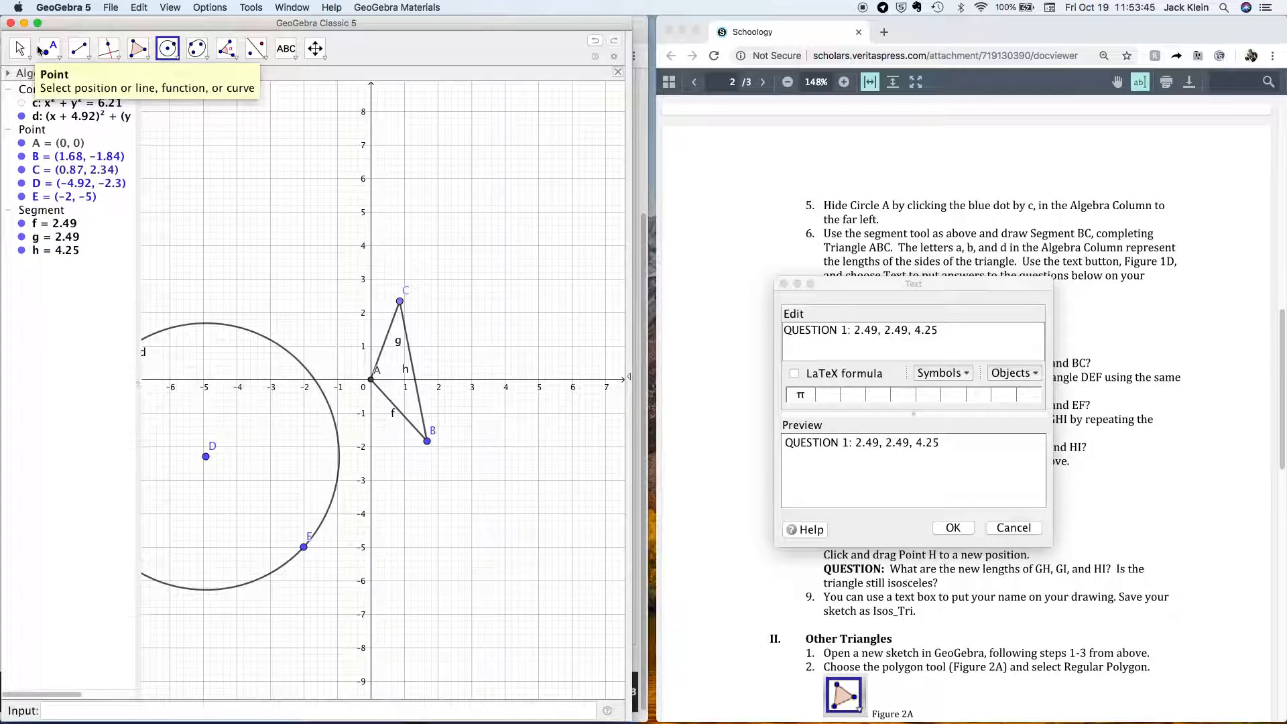
# Shift the view right to show the whole circle and place point F on circle d.
pyautogui.click(20, 48)
pyautogui.moveTo(282, 244); pyautogui.dragTo(373, 230)
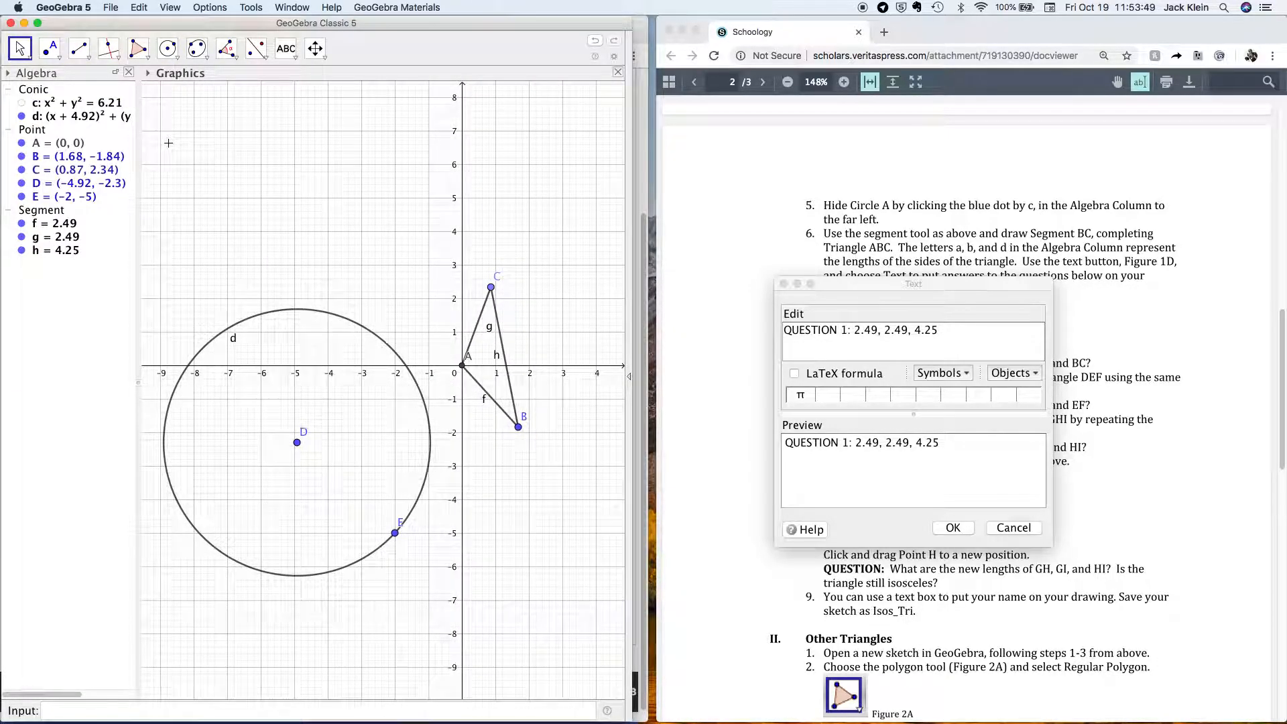
pyautogui.click(60, 57)
pyautogui.click(84, 77)
pyautogui.click(172, 491)
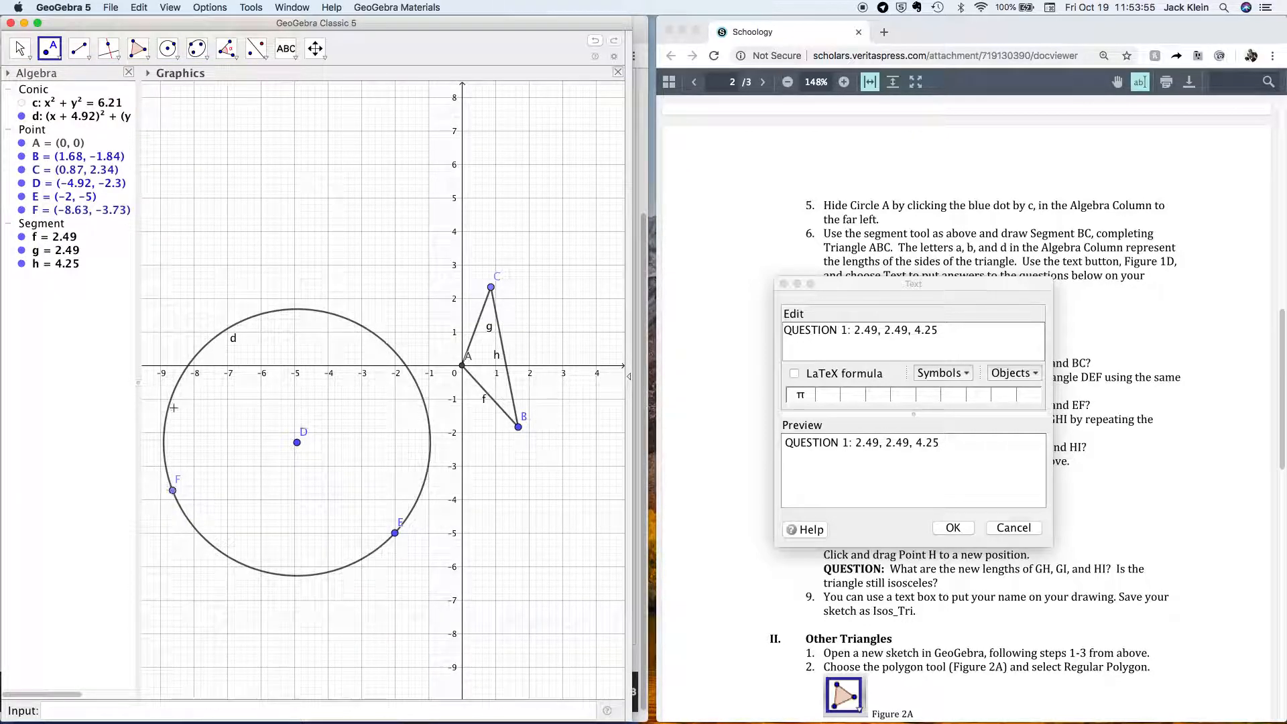
# Draw segments DE, DF and FE (3.98, 3.98, 6.75), then hide circle d.
pyautogui.click(88, 58)
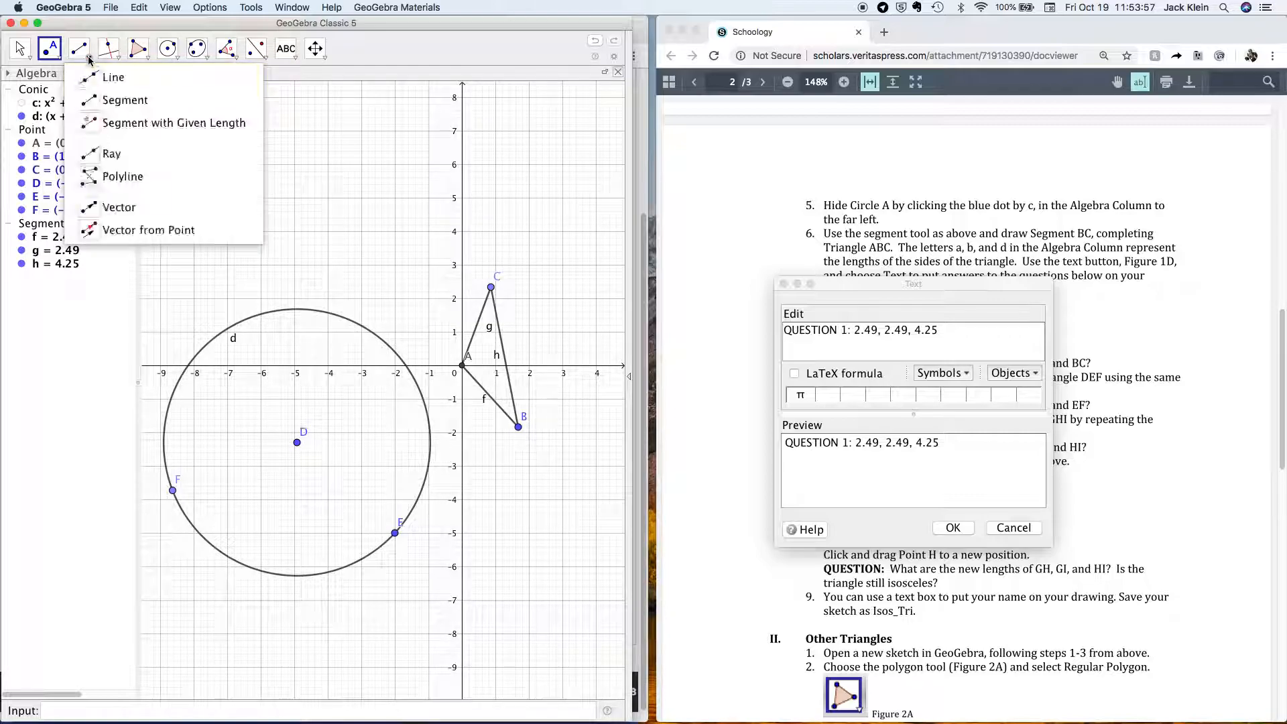
pyautogui.click(114, 100)
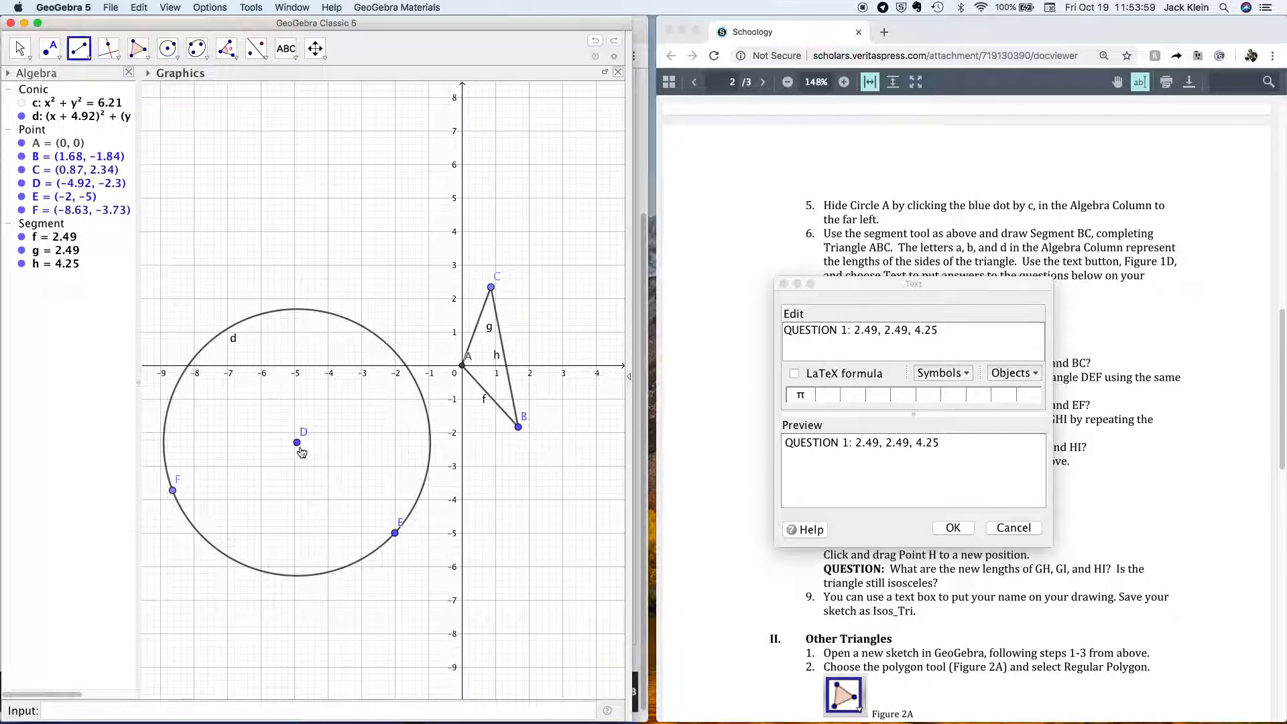
pyautogui.click(297, 443)
pyautogui.click(395, 534)
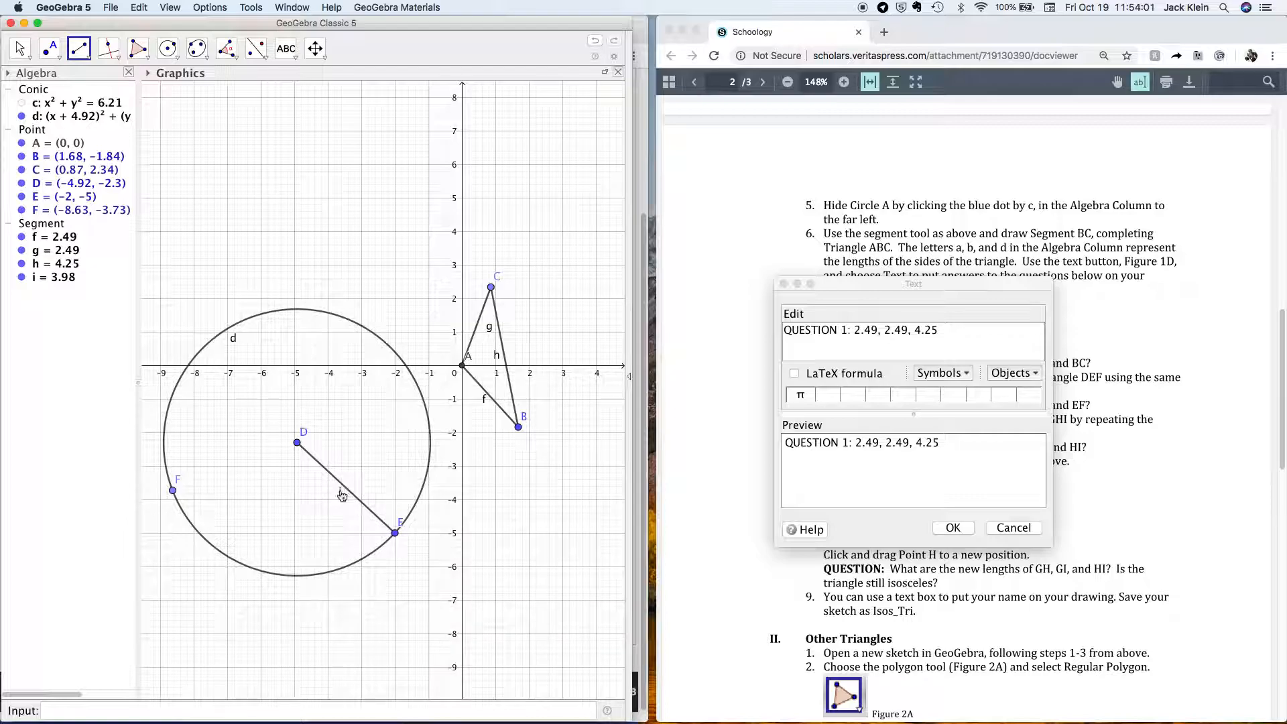
pyautogui.click(299, 444)
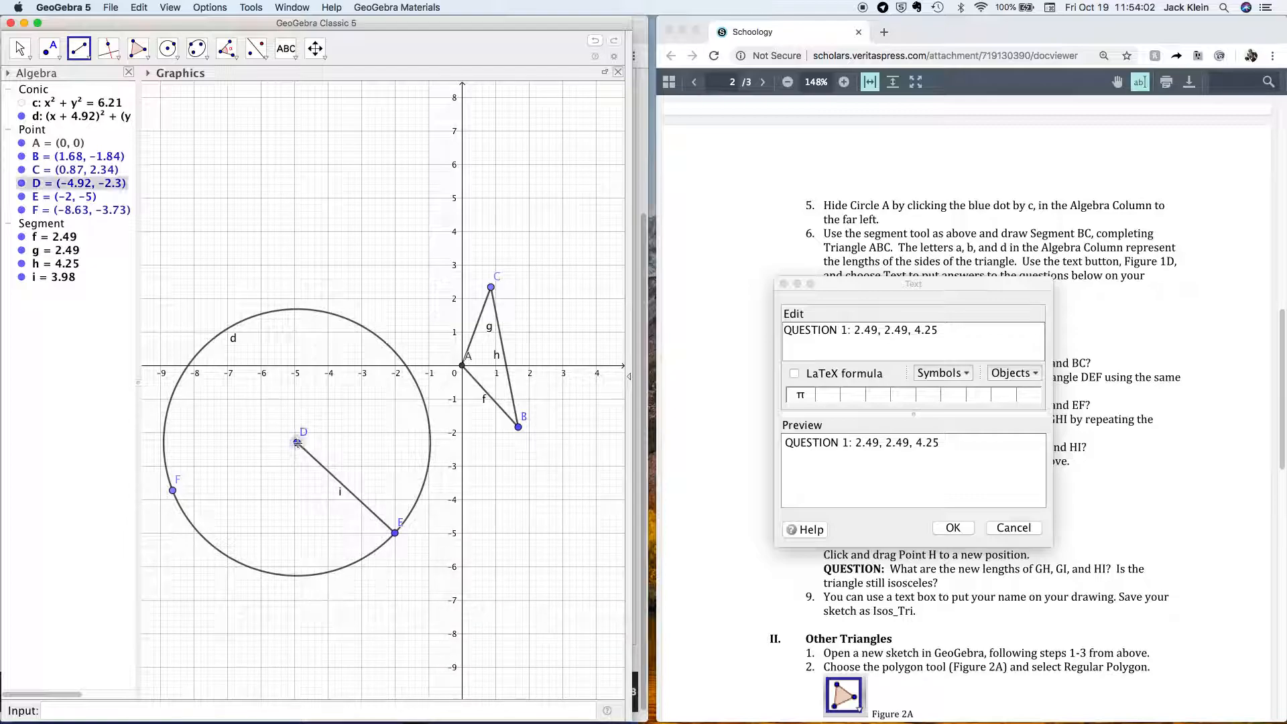
pyautogui.click(173, 490)
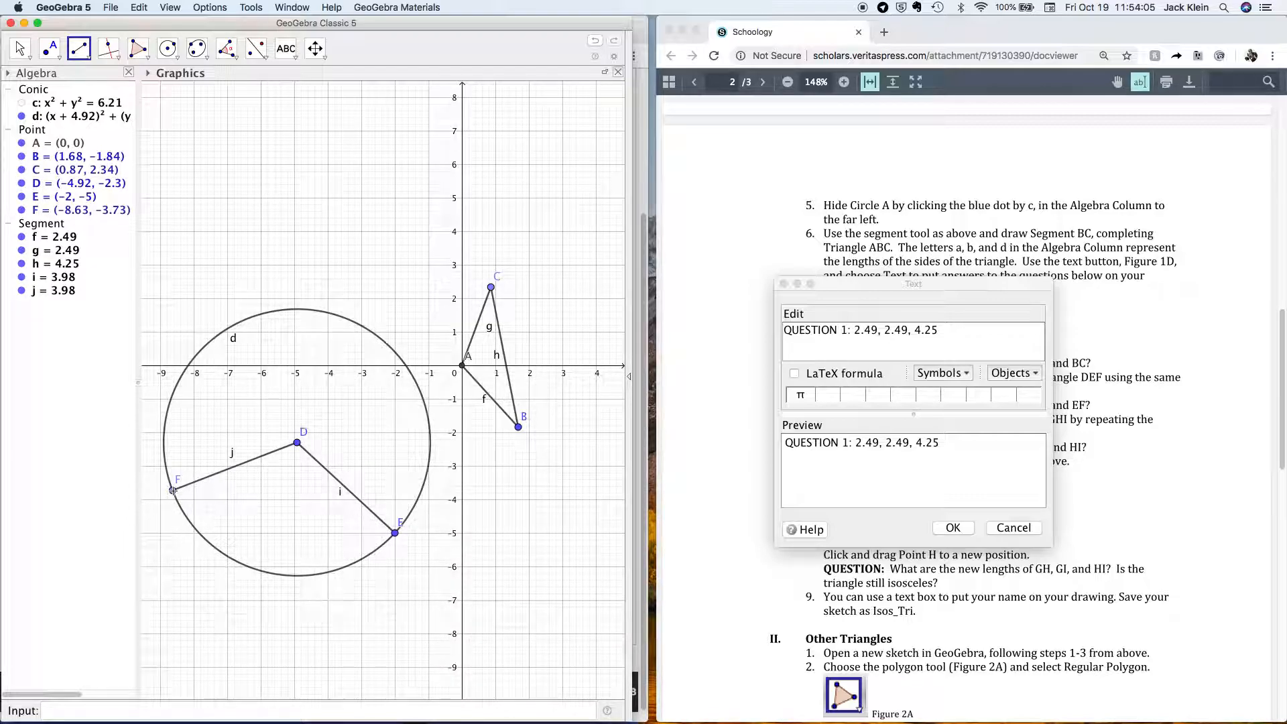
pyautogui.click(173, 490)
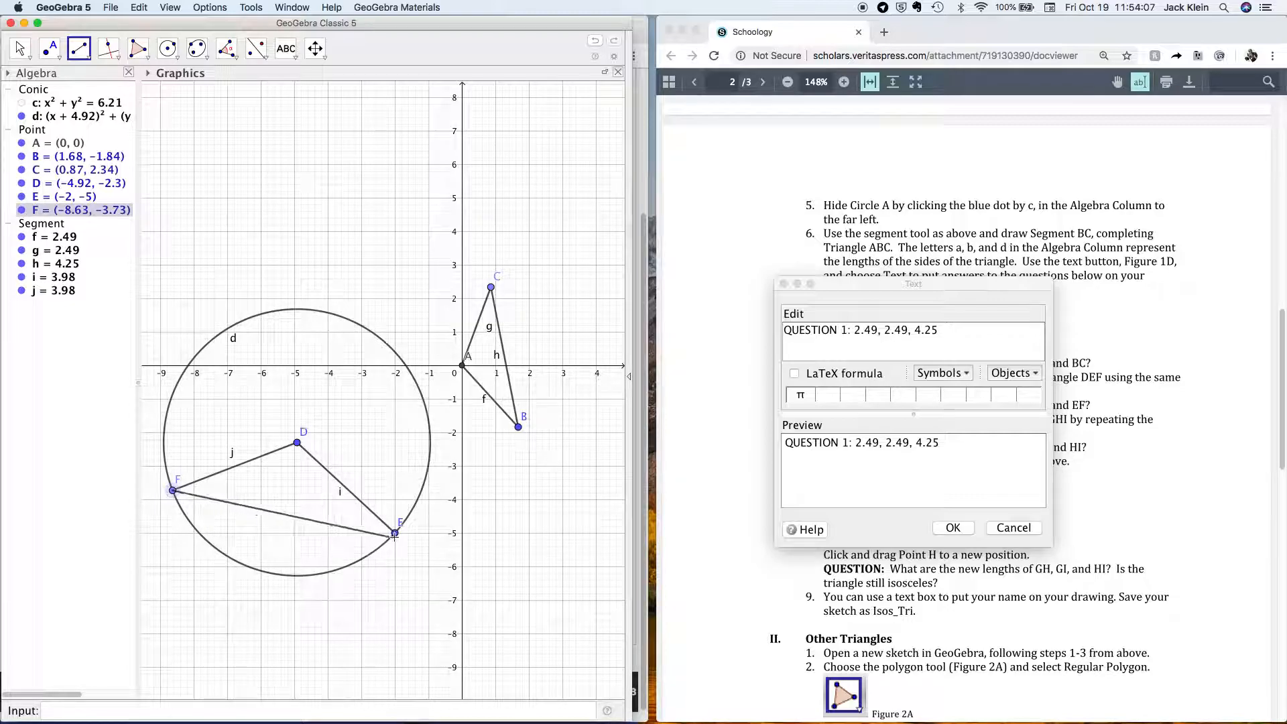
pyautogui.click(396, 533)
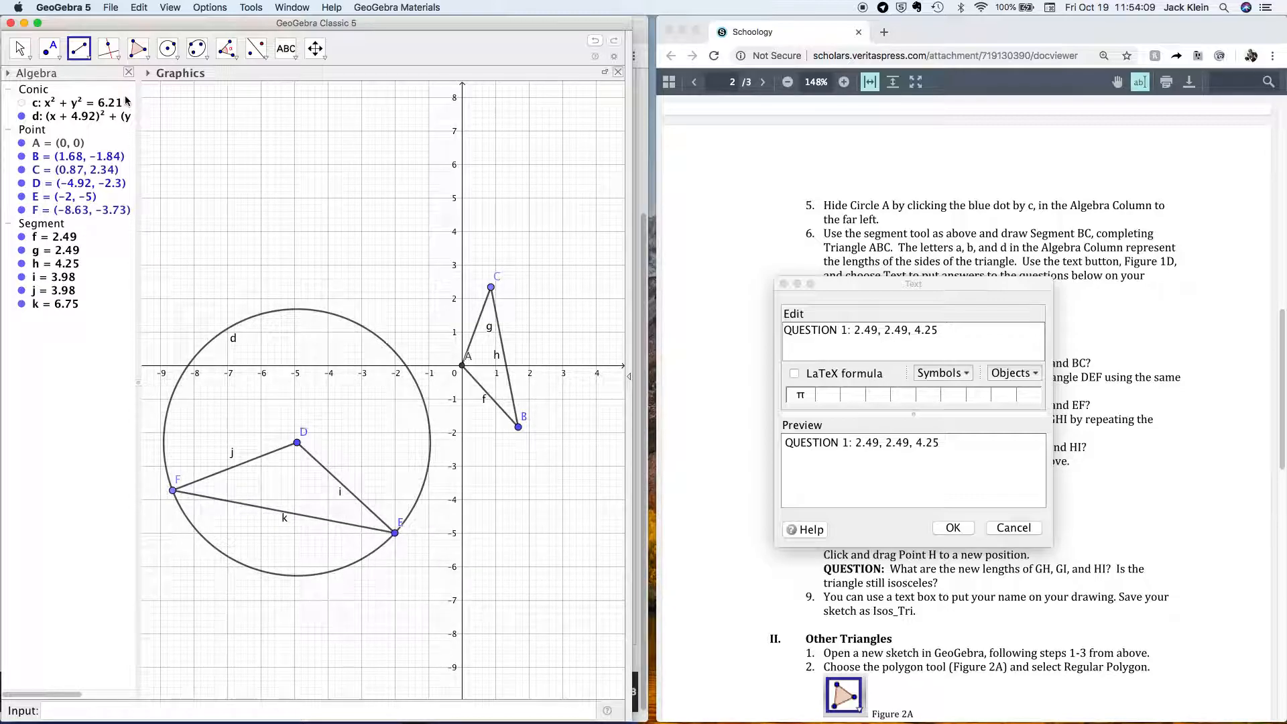
pyautogui.click(22, 116)
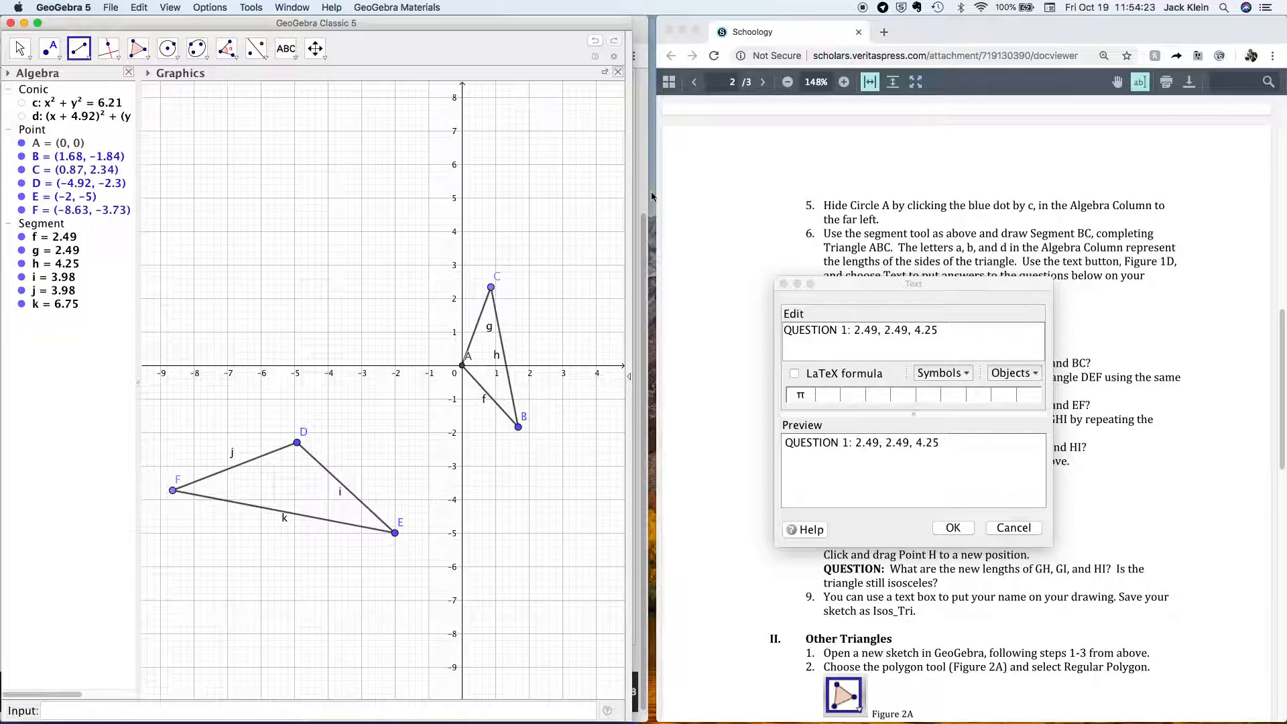
# Type 'QUESTION 2: 3.98, 3.98, 6.75' on a new line of the answer text.
pyautogui.click(818, 343)
pyautogui.write('QUESTION 2')
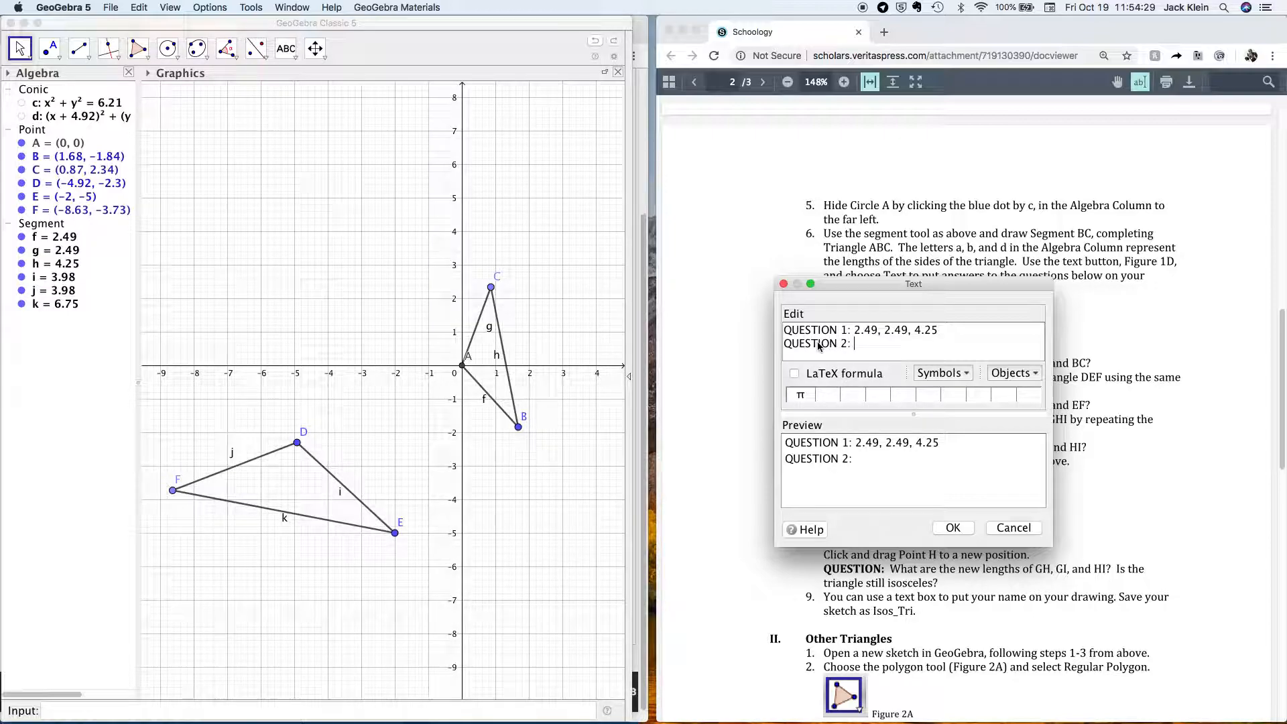
pyautogui.write(': 3.98, 3.98, 6')
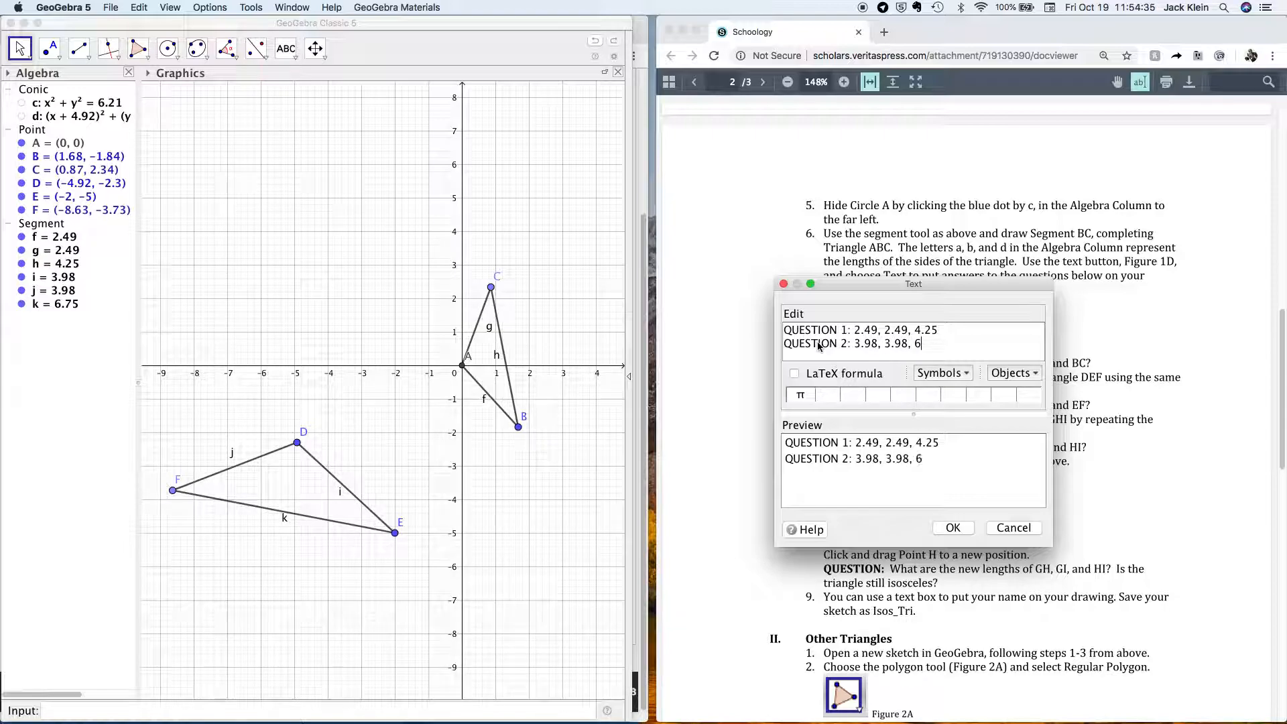
pyautogui.write('.75')
pyautogui.press('Return')
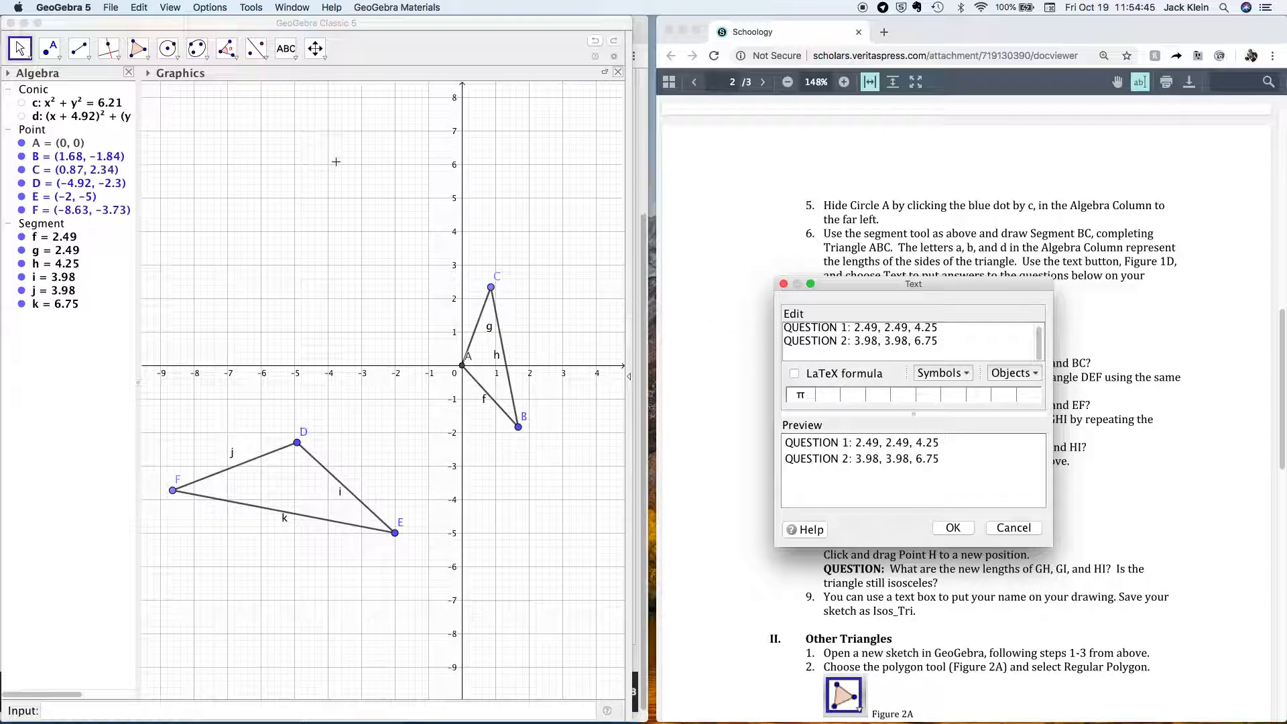
# Draw circle e centred at G through H, then move G to (0.54, -4.38).
pyautogui.click(175, 58)
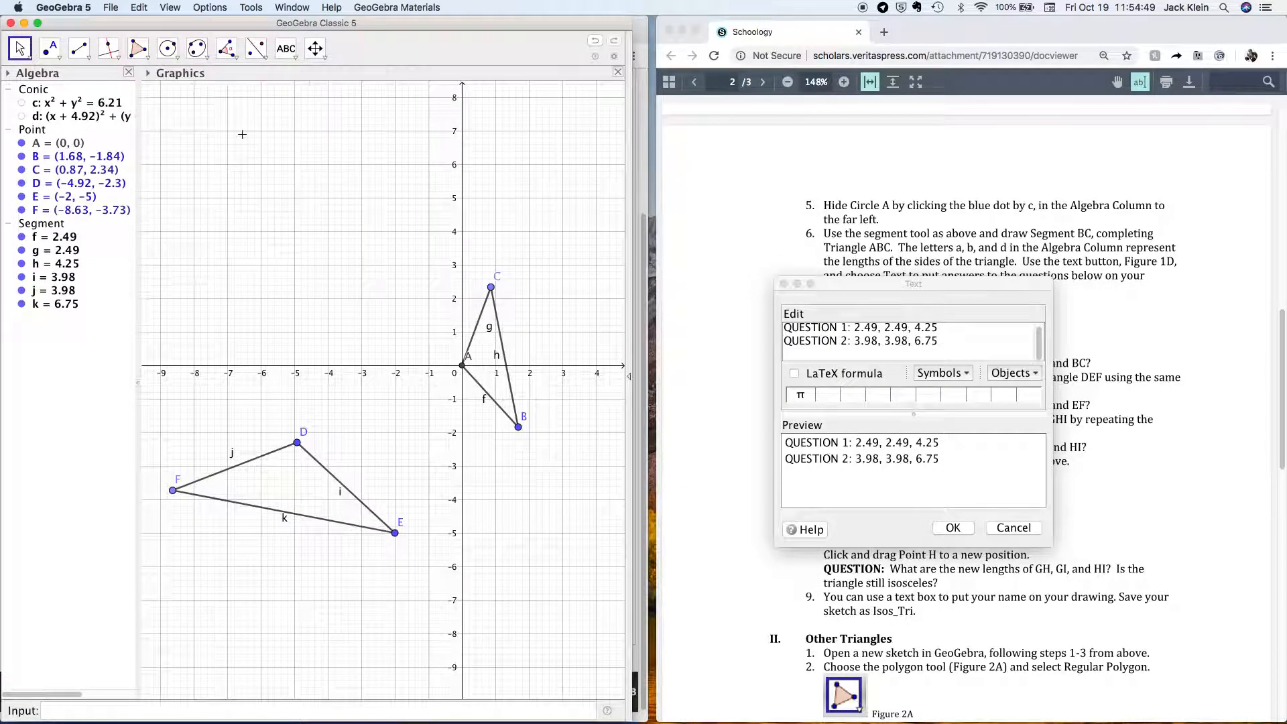
pyautogui.click(445, 487)
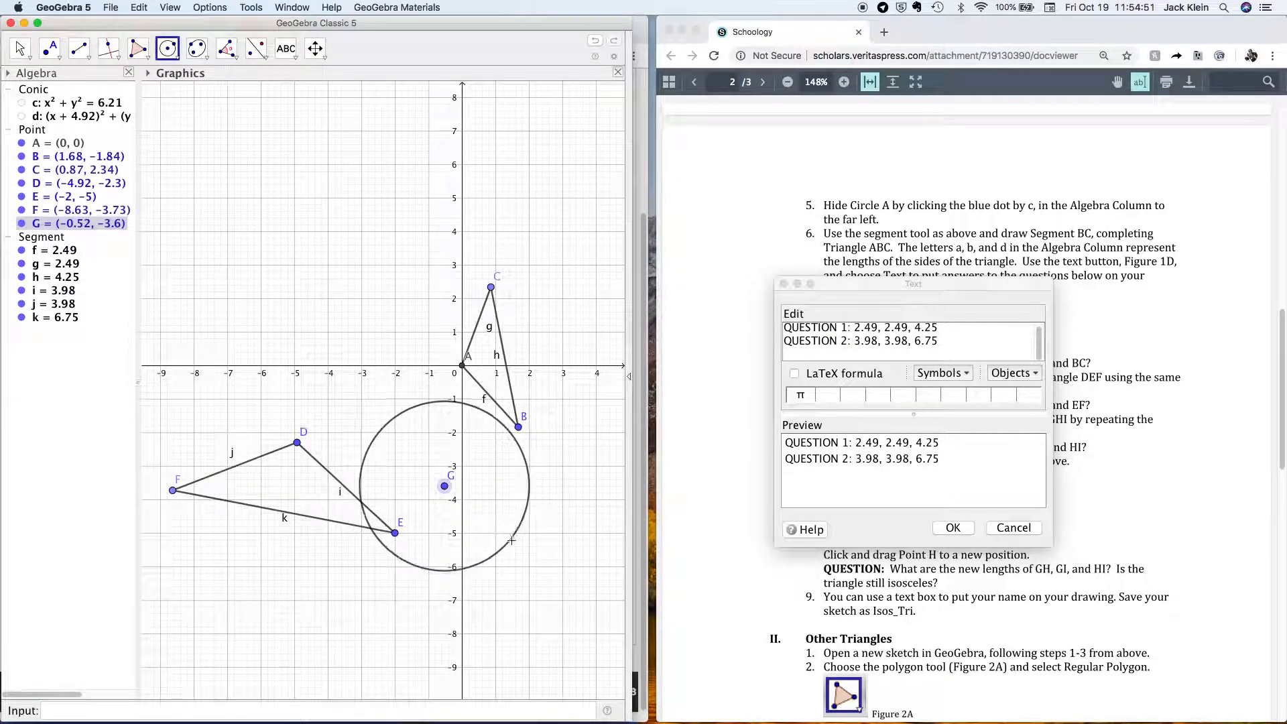
pyautogui.click(530, 559)
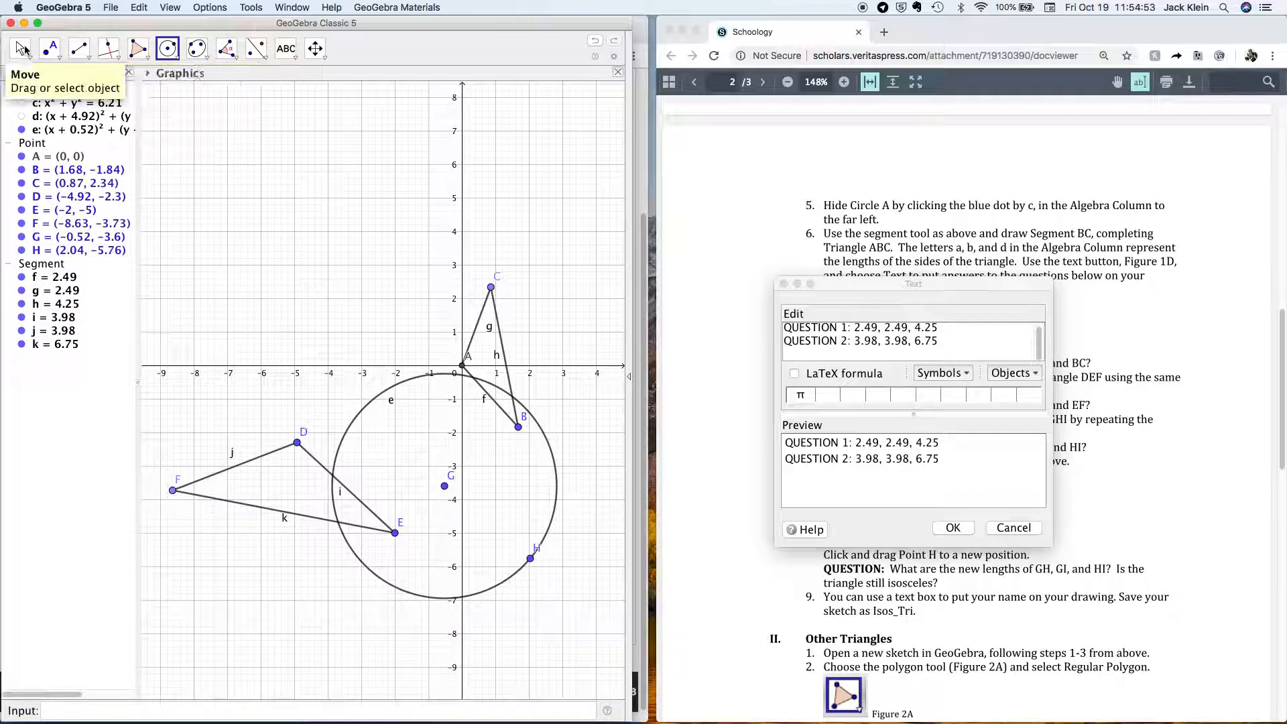
pyautogui.click(22, 49)
pyautogui.moveTo(444, 486)
pyautogui.mouseDown()
pyautogui.moveTo(358, 315)
pyautogui.moveTo(429, 474)
pyautogui.mouseUp()
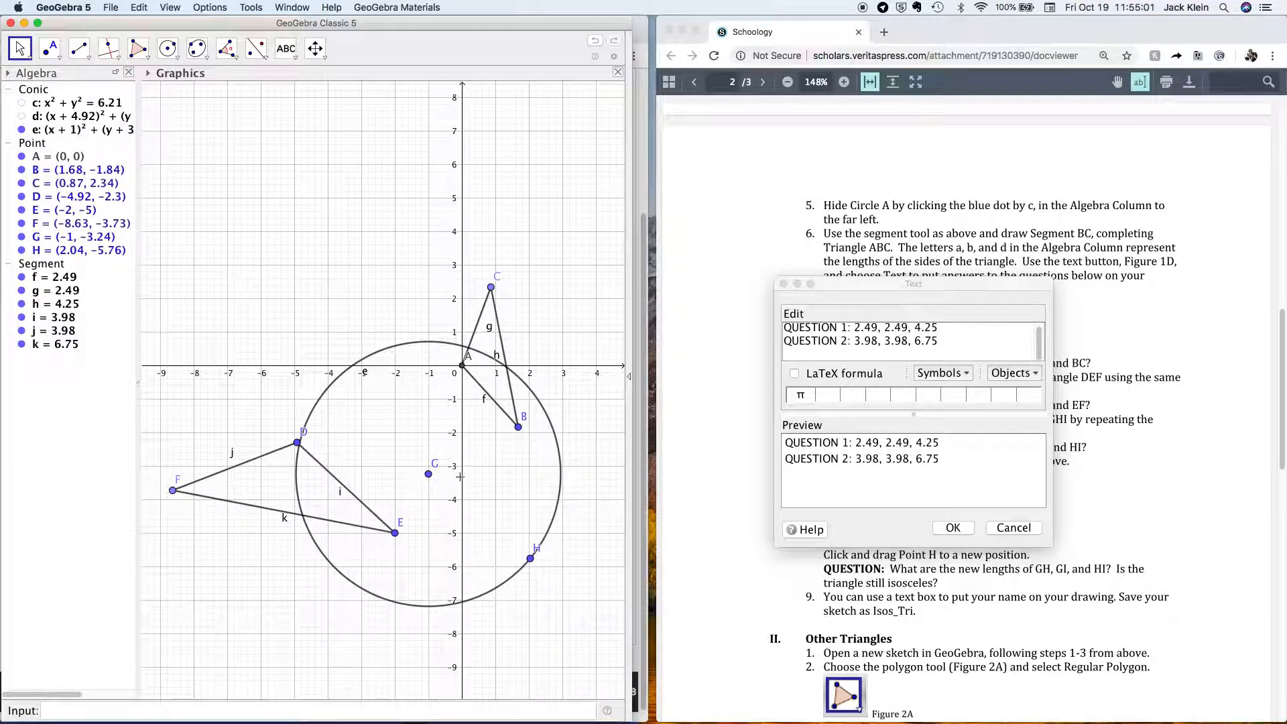
pyautogui.moveTo(428, 474); pyautogui.dragTo(481, 517)
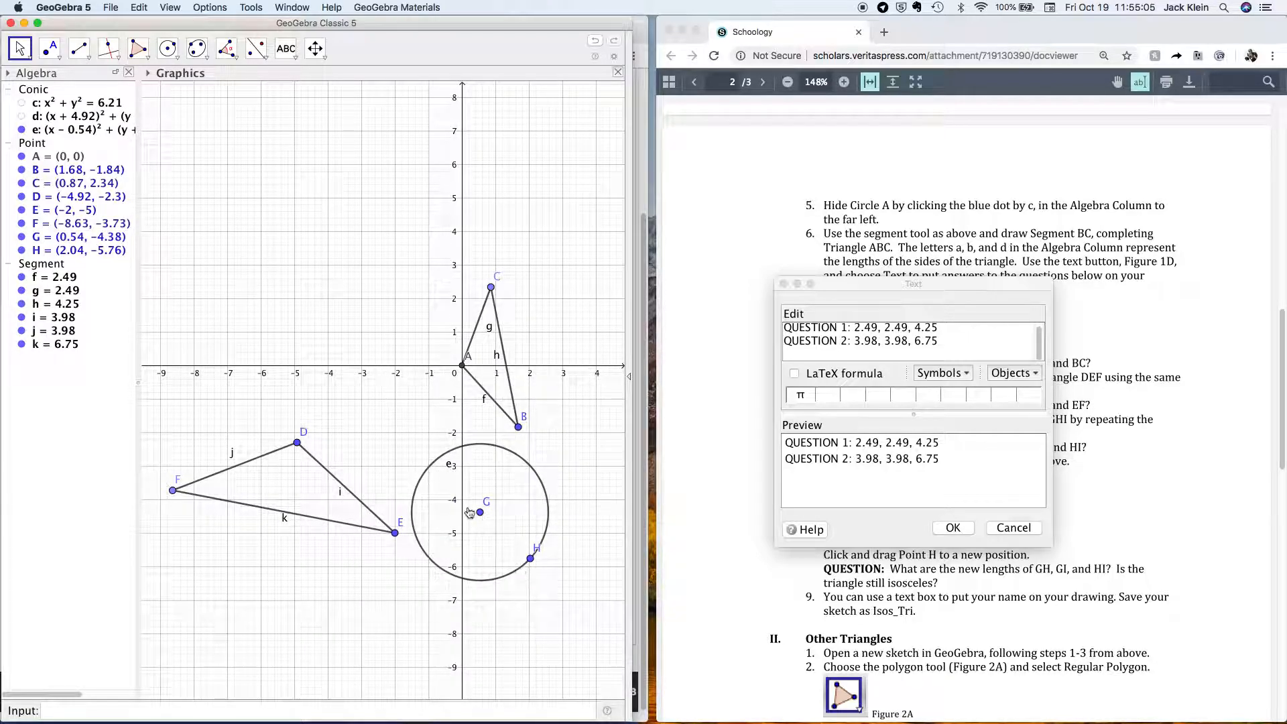
# Place point I on the right edge of circle e.
pyautogui.click(59, 60)
pyautogui.click(65, 76)
pyautogui.click(546, 492)
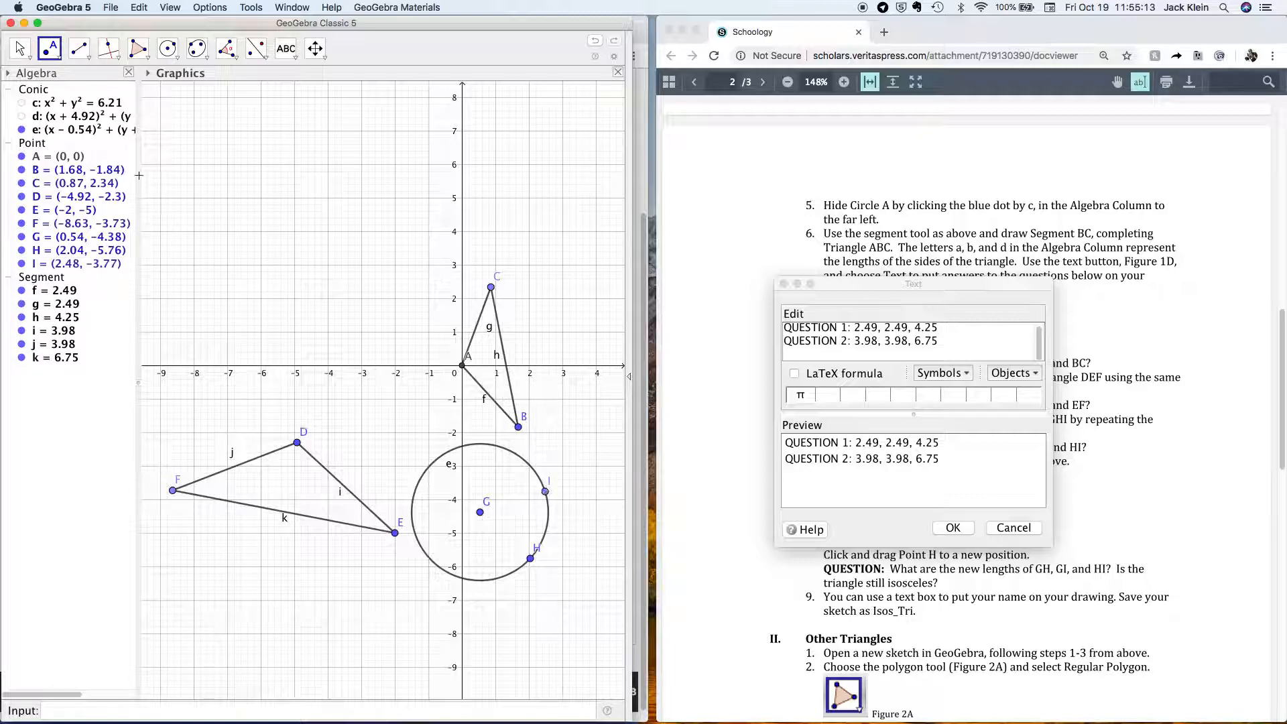
pyautogui.click(79, 50)
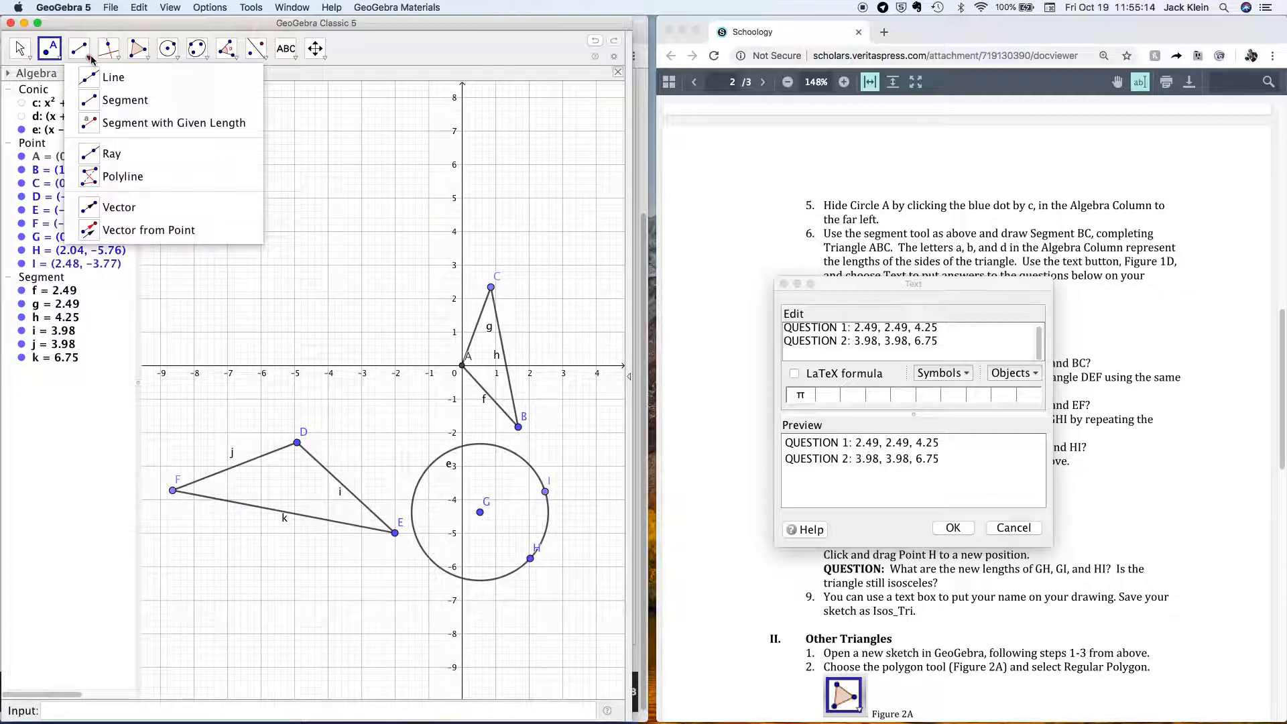
# Draw segments GI, GH and HI to form triangle GHI.
pyautogui.click(111, 105)
pyautogui.click(480, 513)
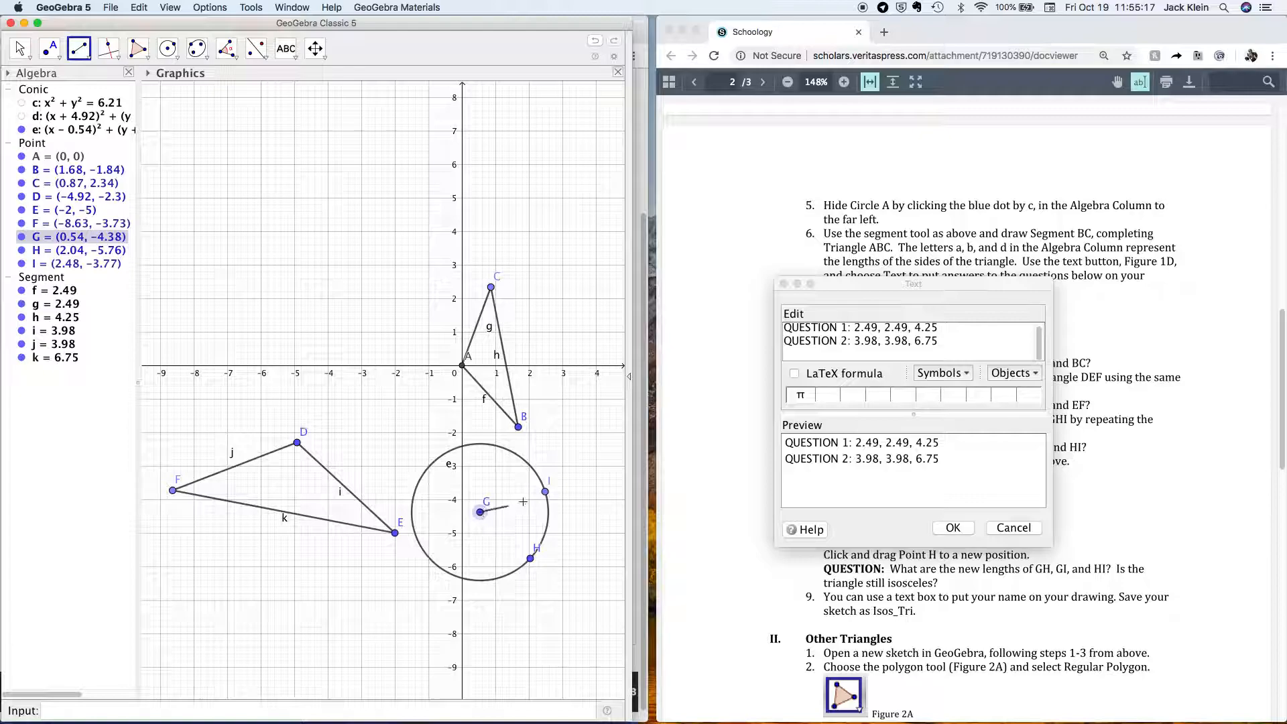
pyautogui.click(546, 491)
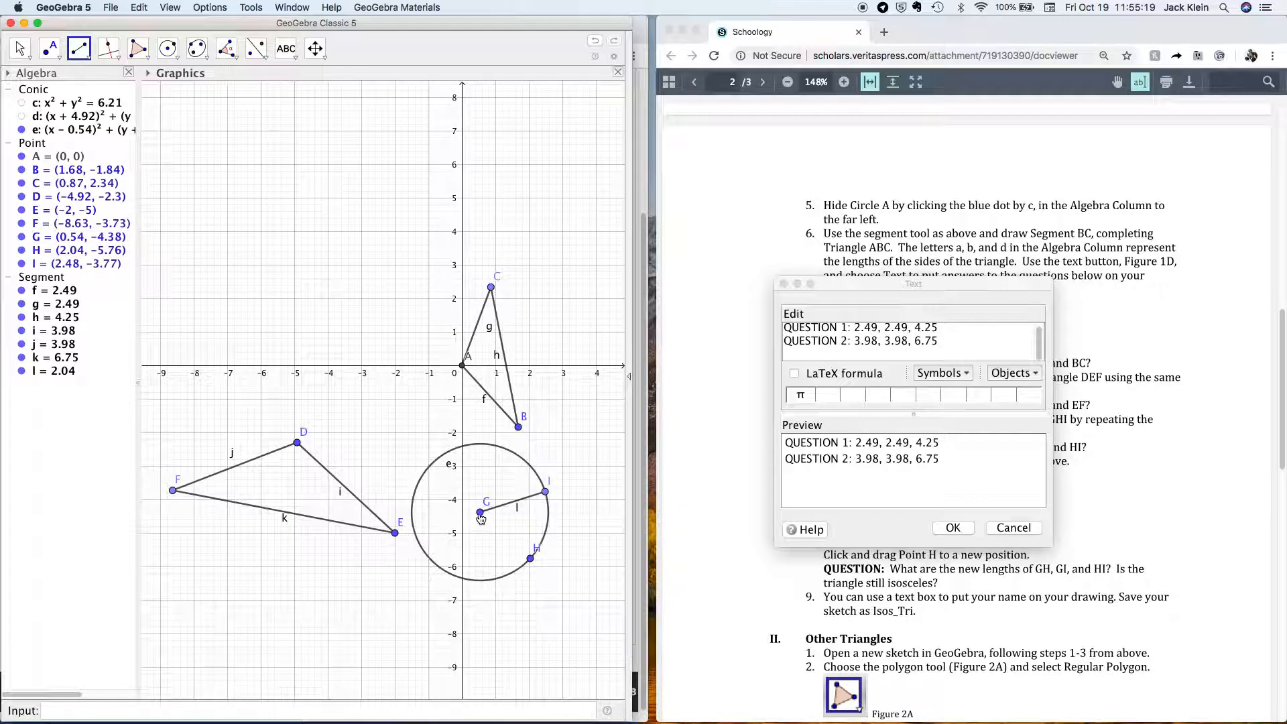
pyautogui.click(480, 513)
pyautogui.click(530, 559)
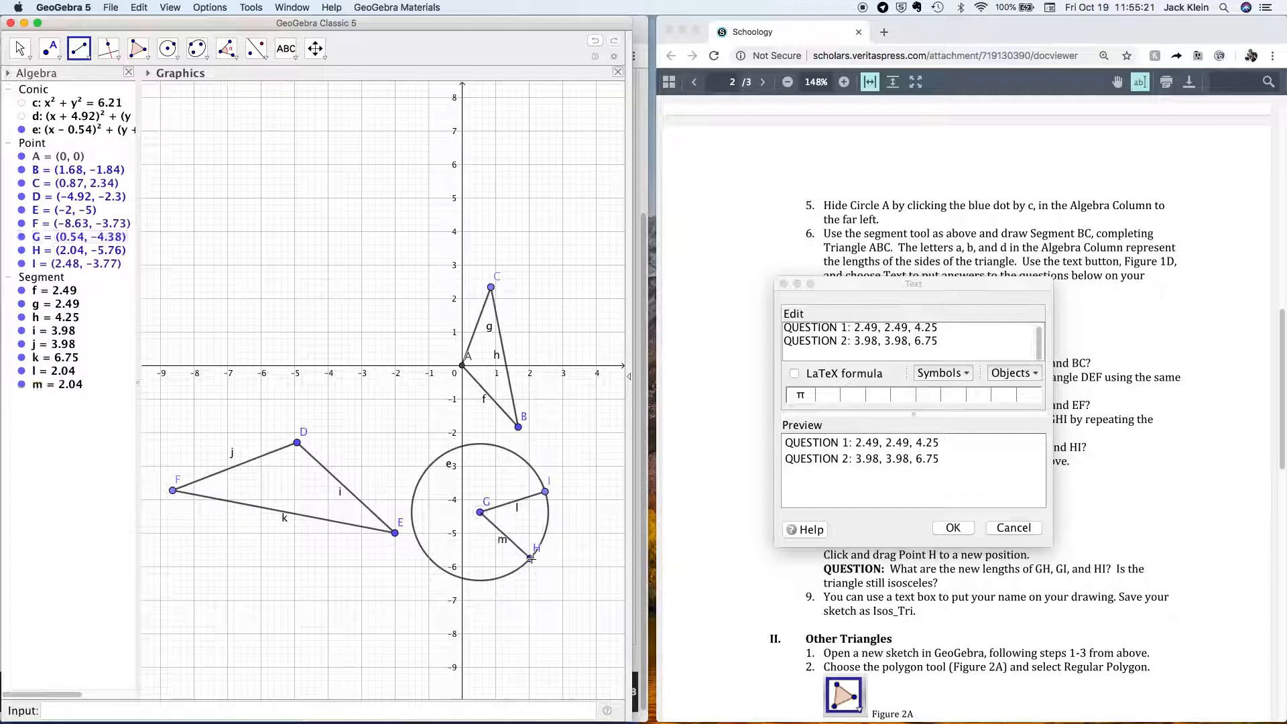
pyautogui.click(531, 558)
pyautogui.click(546, 492)
# Hide circle e and drag H lower so the sides measure 2.82, 2.82 and 3.27.
pyautogui.click(22, 130)
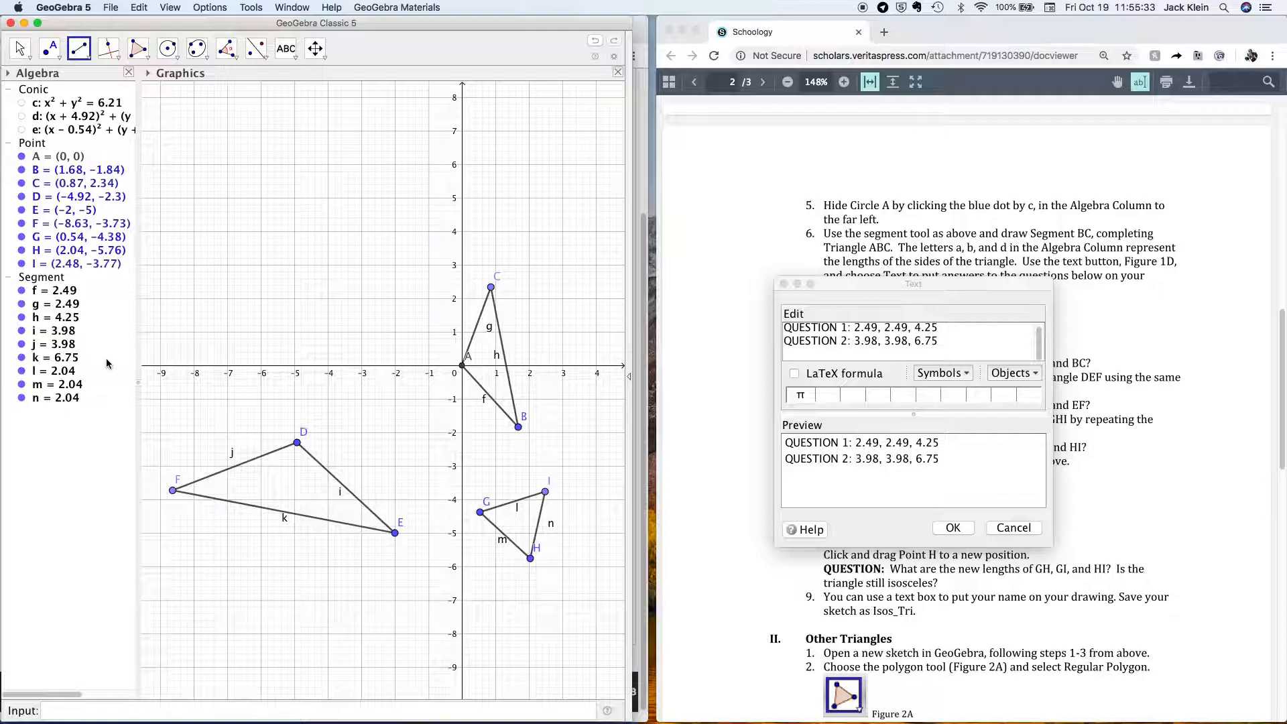
pyautogui.click(19, 49)
pyautogui.moveTo(527, 558); pyautogui.dragTo(536, 588)
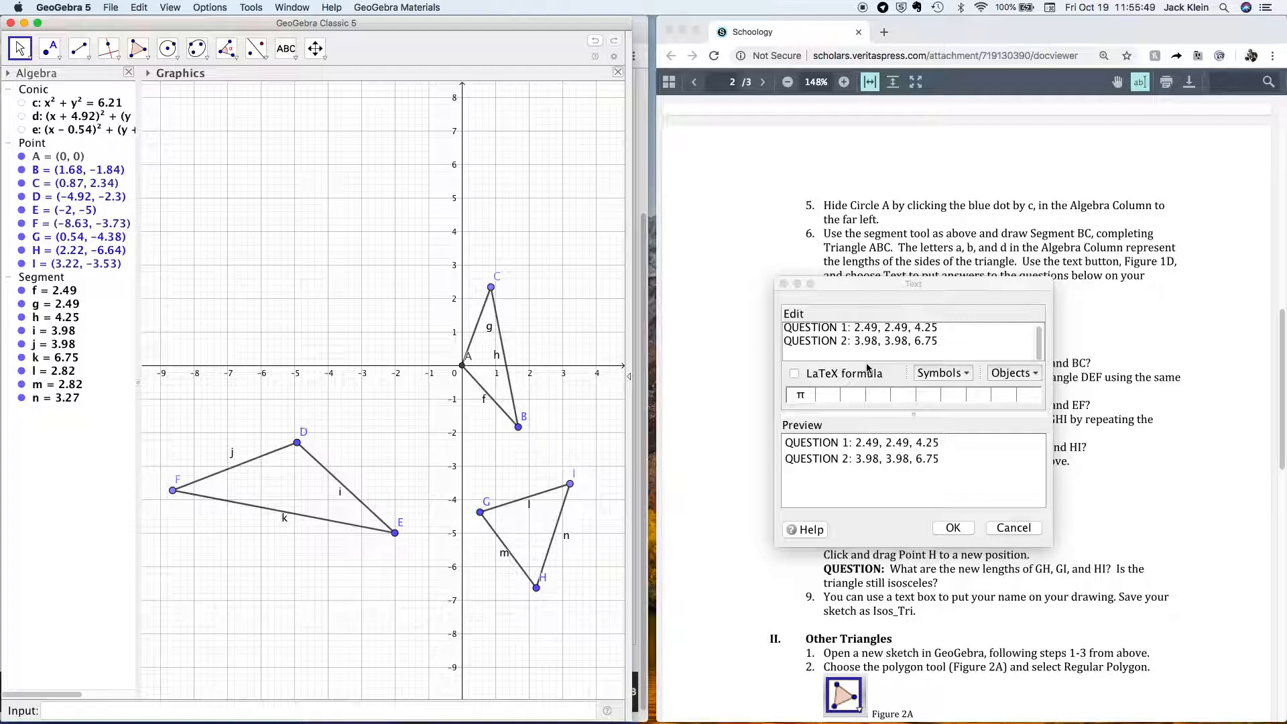
# Type 'QUESTION 3: 2.82, 2.82, 3.27' as the third line of the answer text.
pyautogui.click(934, 356)
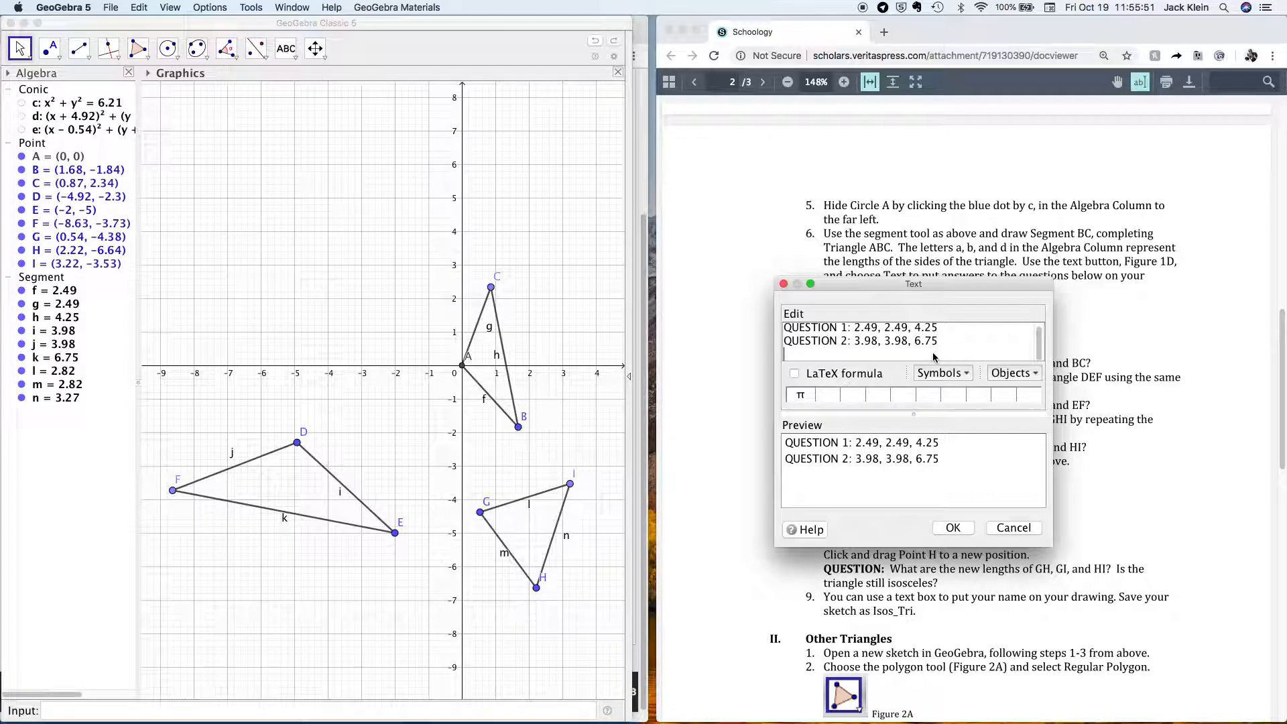
pyautogui.write('QUESTION 3: ')
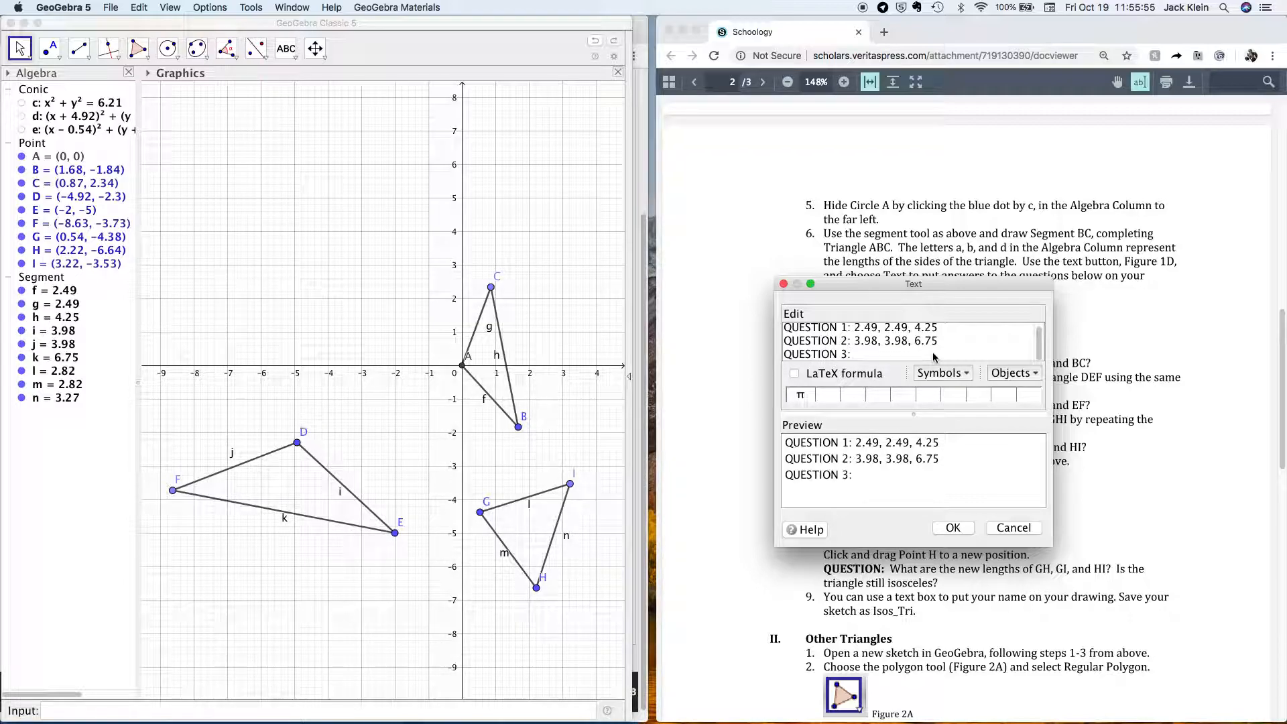
pyautogui.write('2.82, 2.82, 3.27')
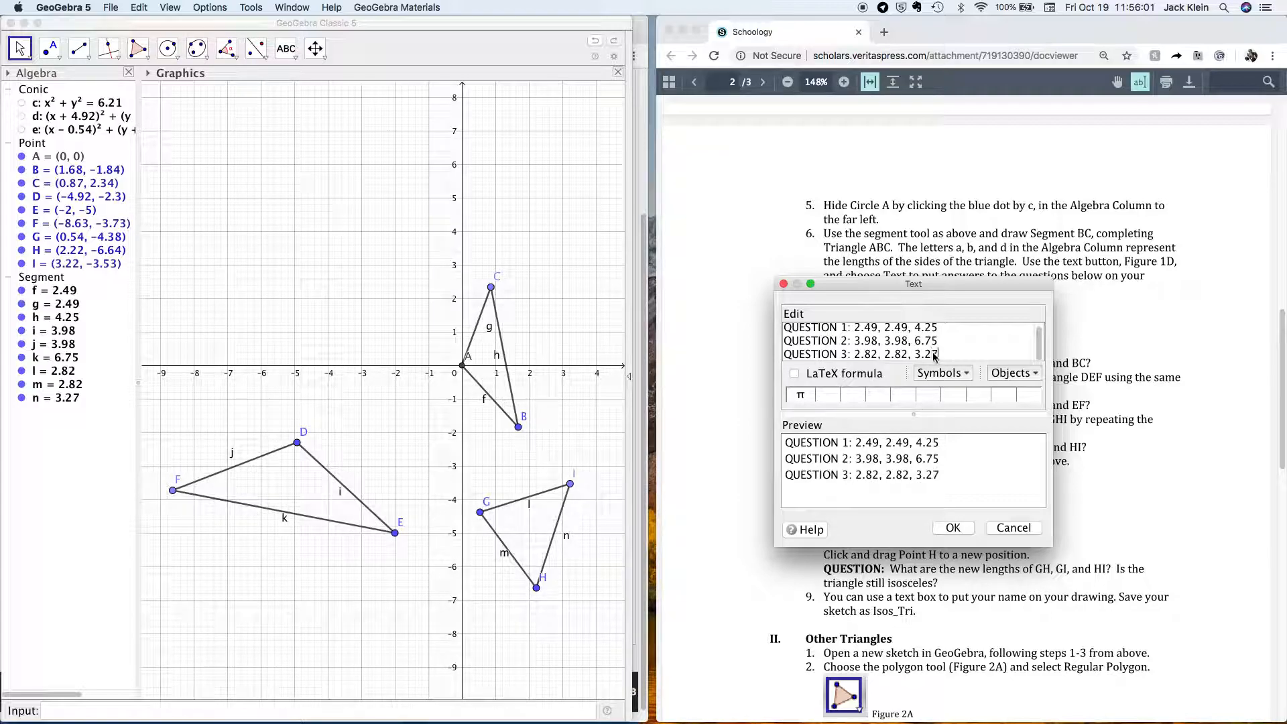
pyautogui.press('Return')
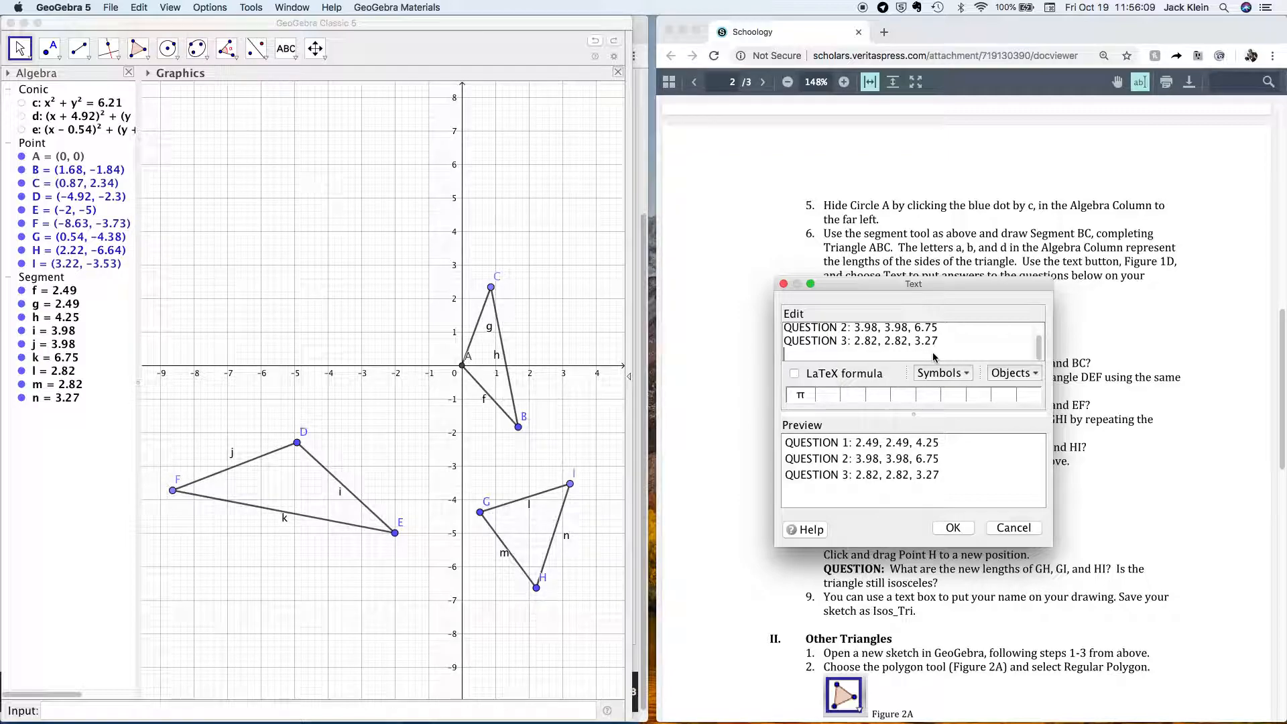
# Drag point H to (0.8, -7.94), giving triangle GHI sides 3.57, 3.57 and 5.6.
pyautogui.click(531, 595)
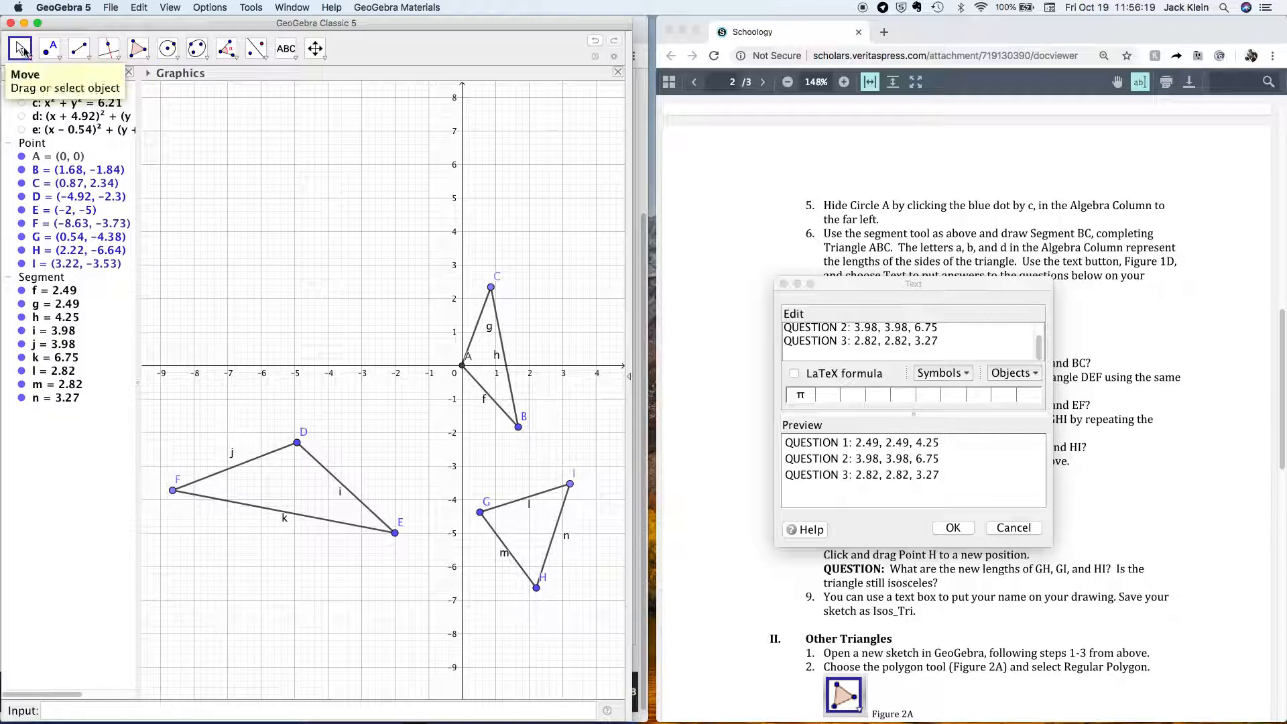
pyautogui.click(21, 51)
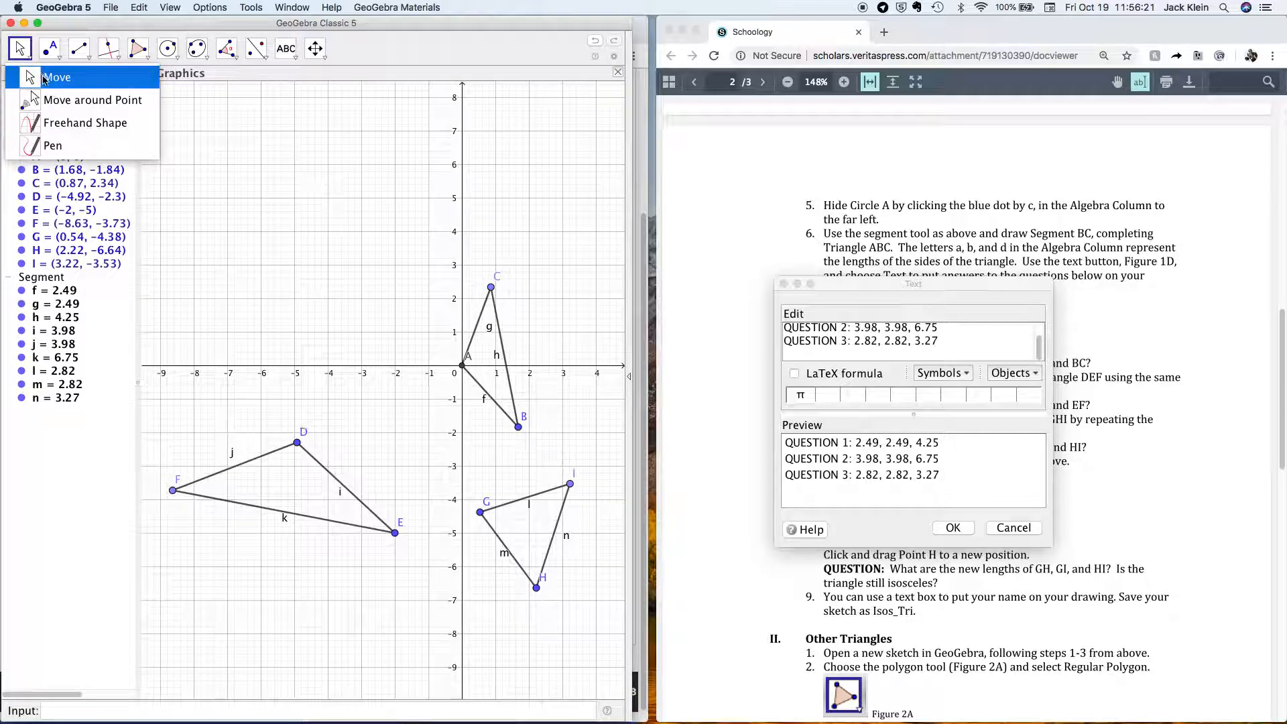
pyautogui.click(45, 78)
pyautogui.moveTo(536, 589); pyautogui.dragTo(490, 633)
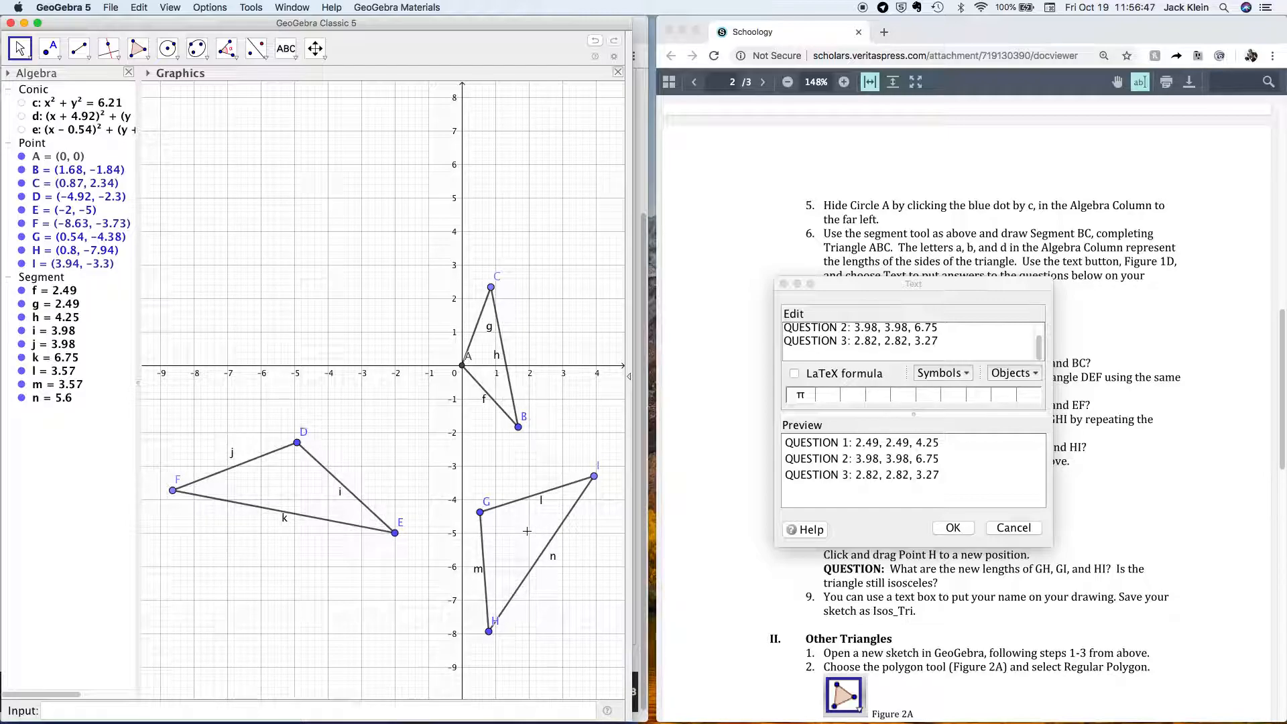
# Type 'QUESTION 4: 3.57, 3.57, 5.6' on the new line of the answer text.
pyautogui.click(934, 352)
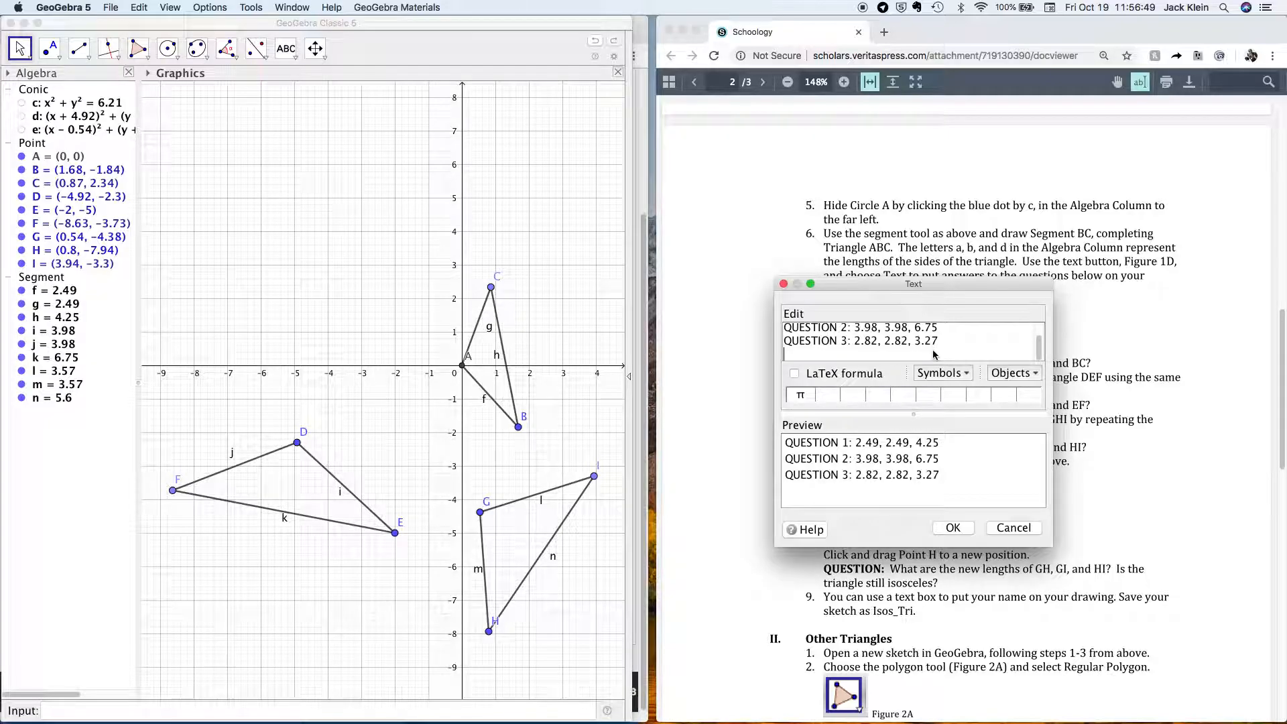
pyautogui.write('QUESTION 4: ')
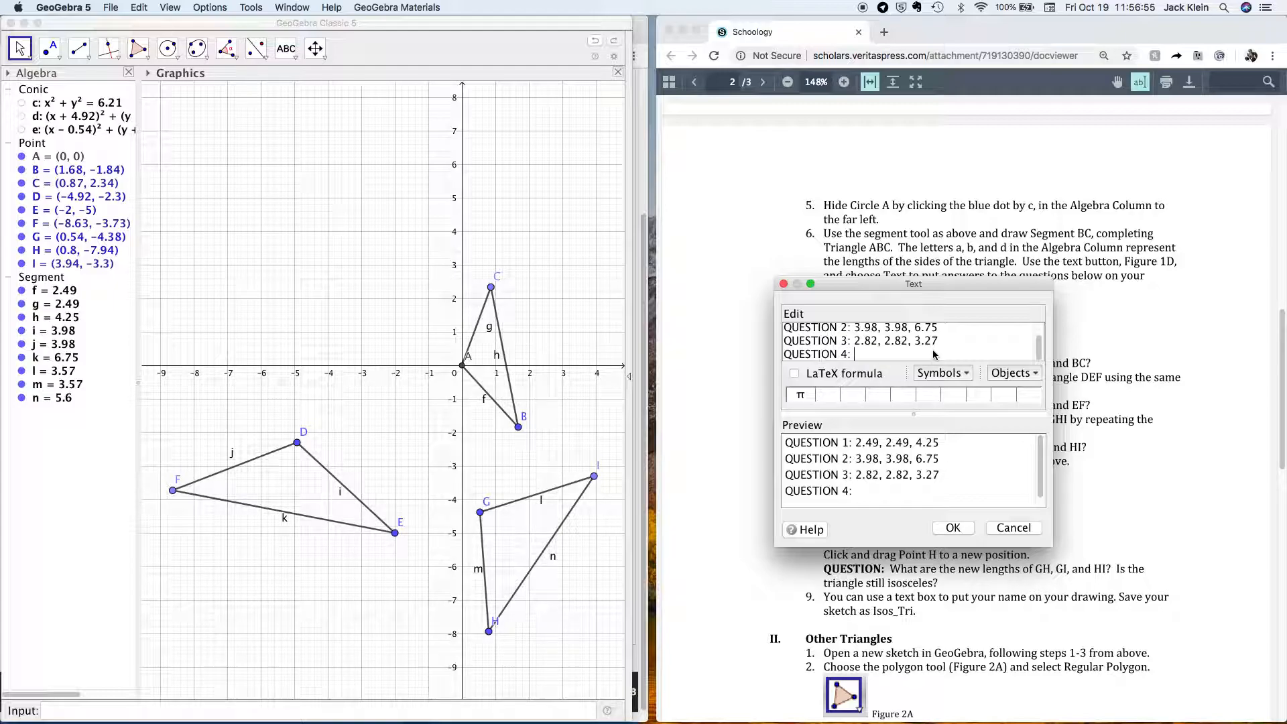
pyautogui.write('3.57, 3.57, 5.6')
pyautogui.moveTo(1040, 348); pyautogui.dragTo(1040, 325)
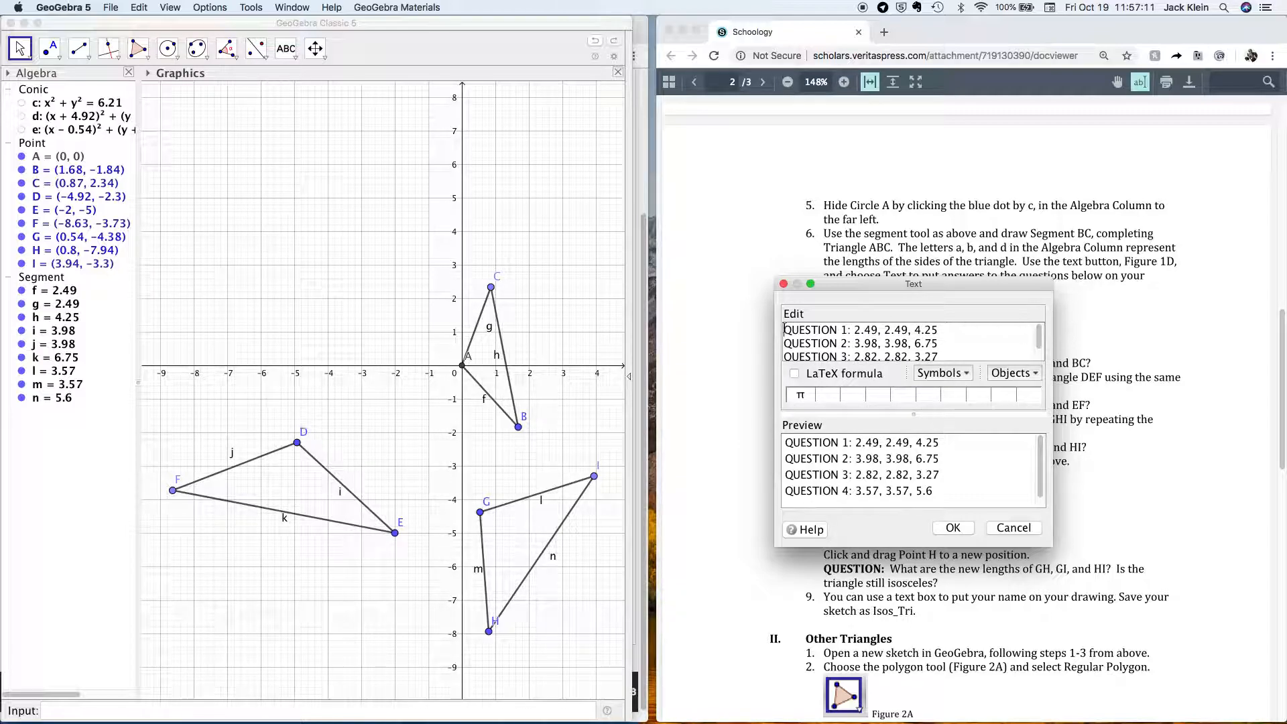
# Add the student's full name above Question 1 and place the text on the canvas.
pyautogui.click(784, 329)
pyautogui.press('Return')
pyautogui.press('Return')
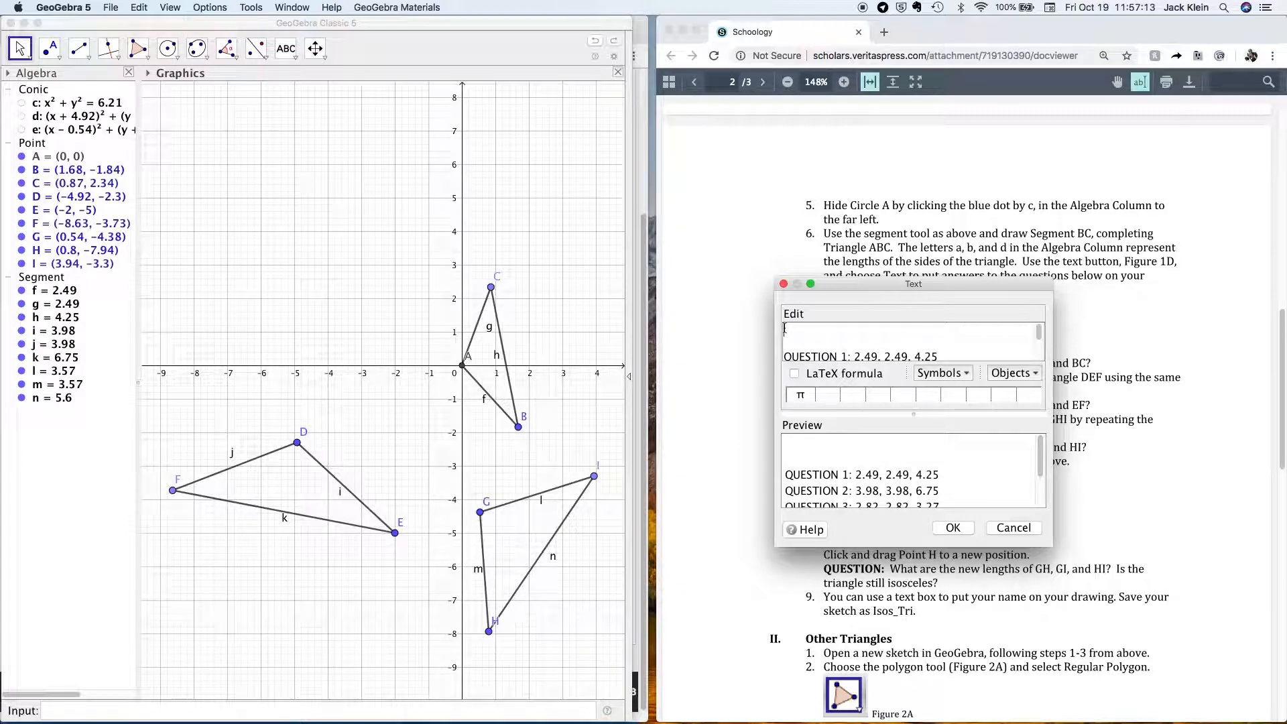
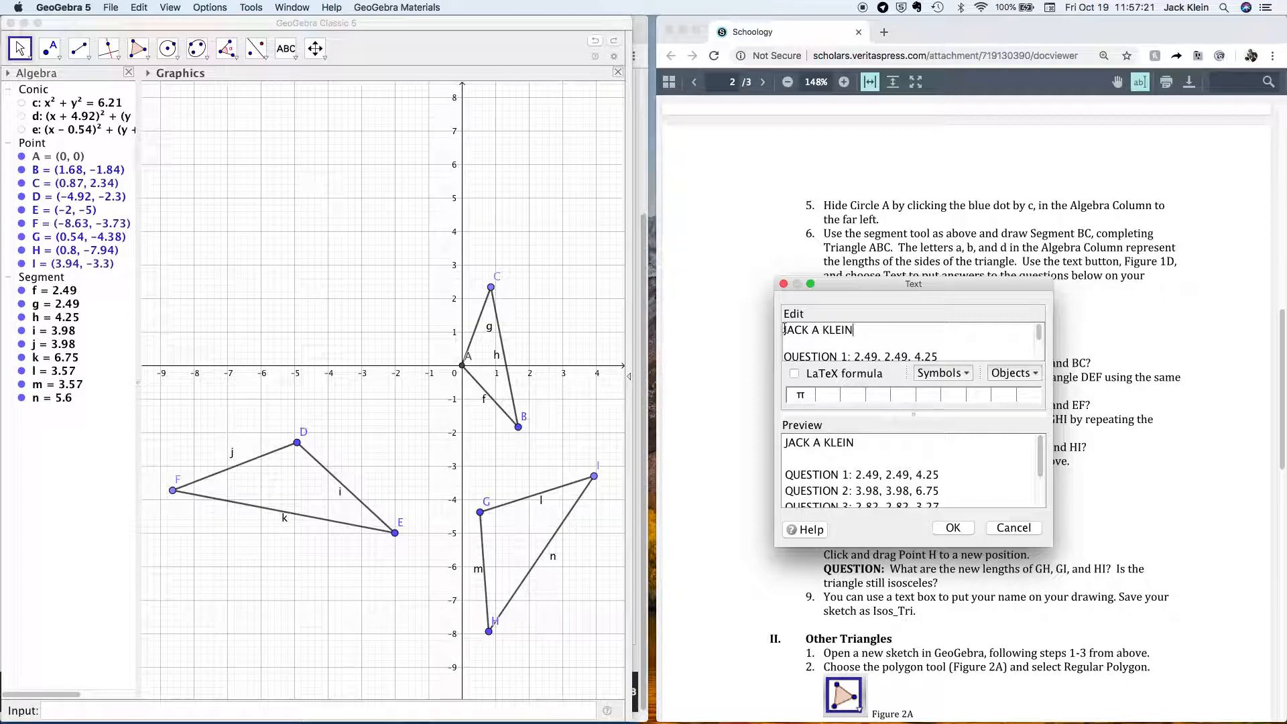
pyautogui.click(954, 530)
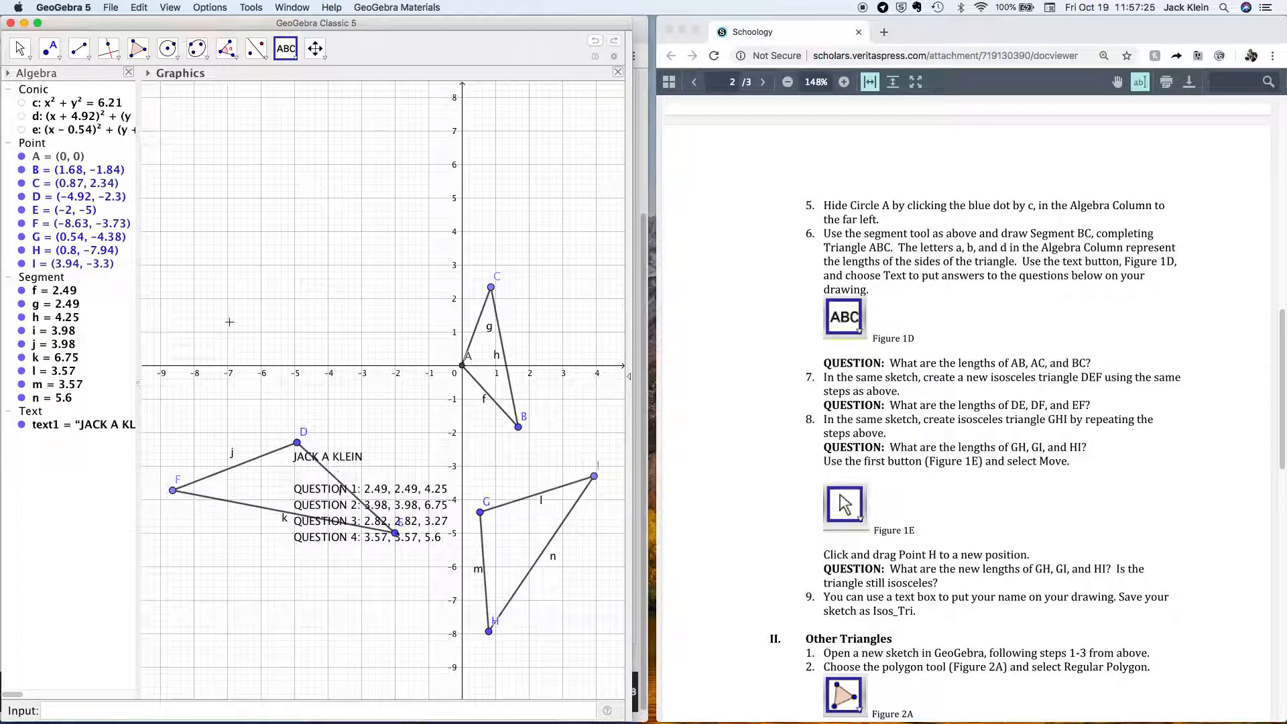
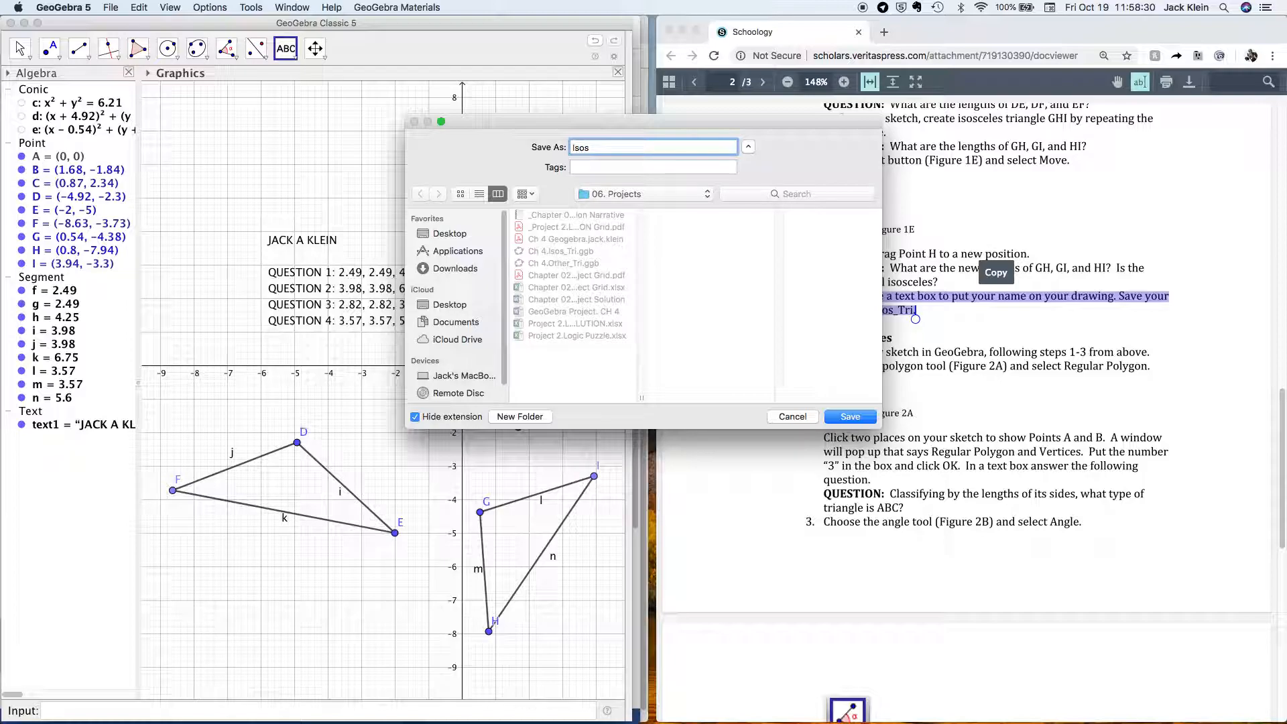
# Name the file Isos_Tri, choose Downloads as the location, and save it.
pyautogui.write('Tri')
pyautogui.click(642, 195)
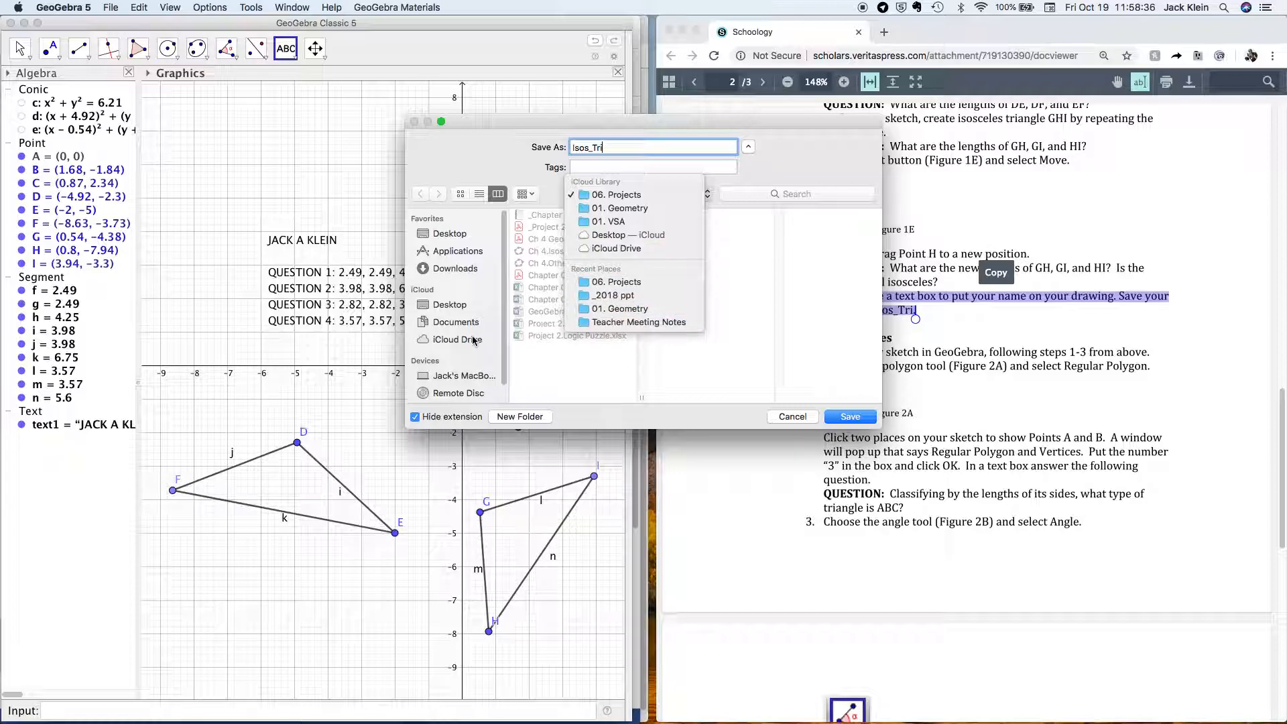
pyautogui.click(463, 271)
pyautogui.click(463, 269)
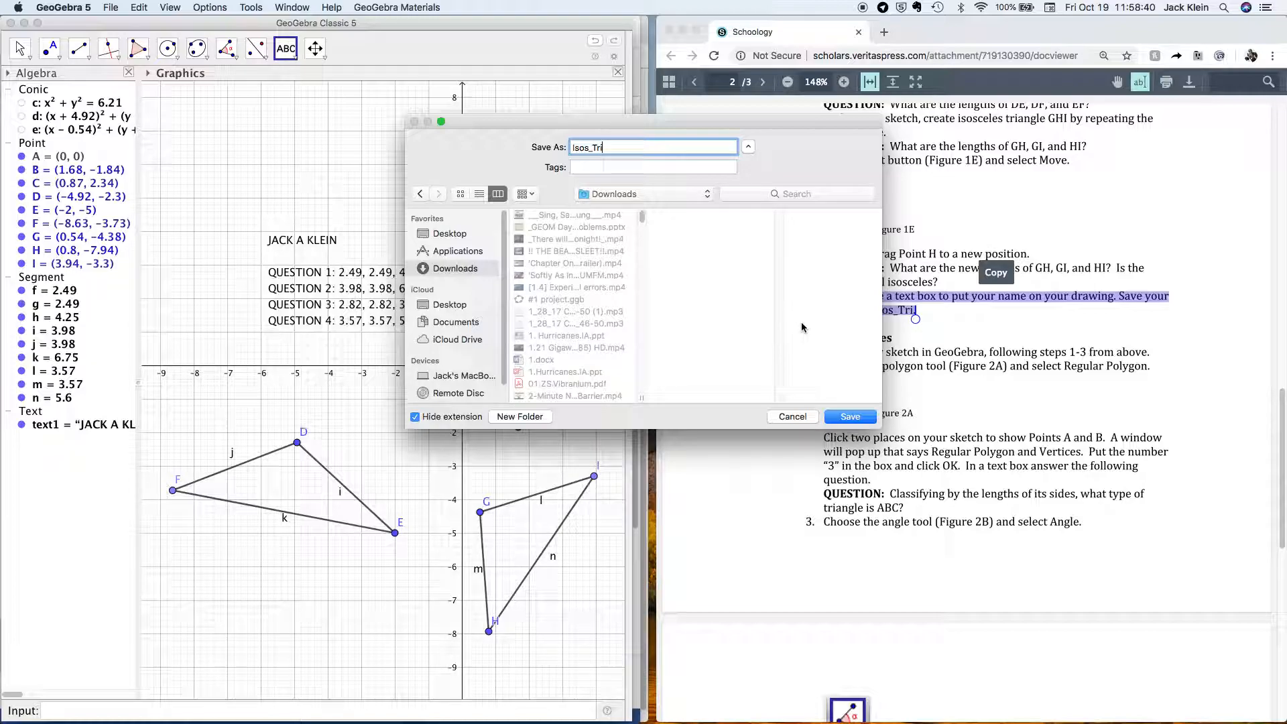
pyautogui.click(850, 417)
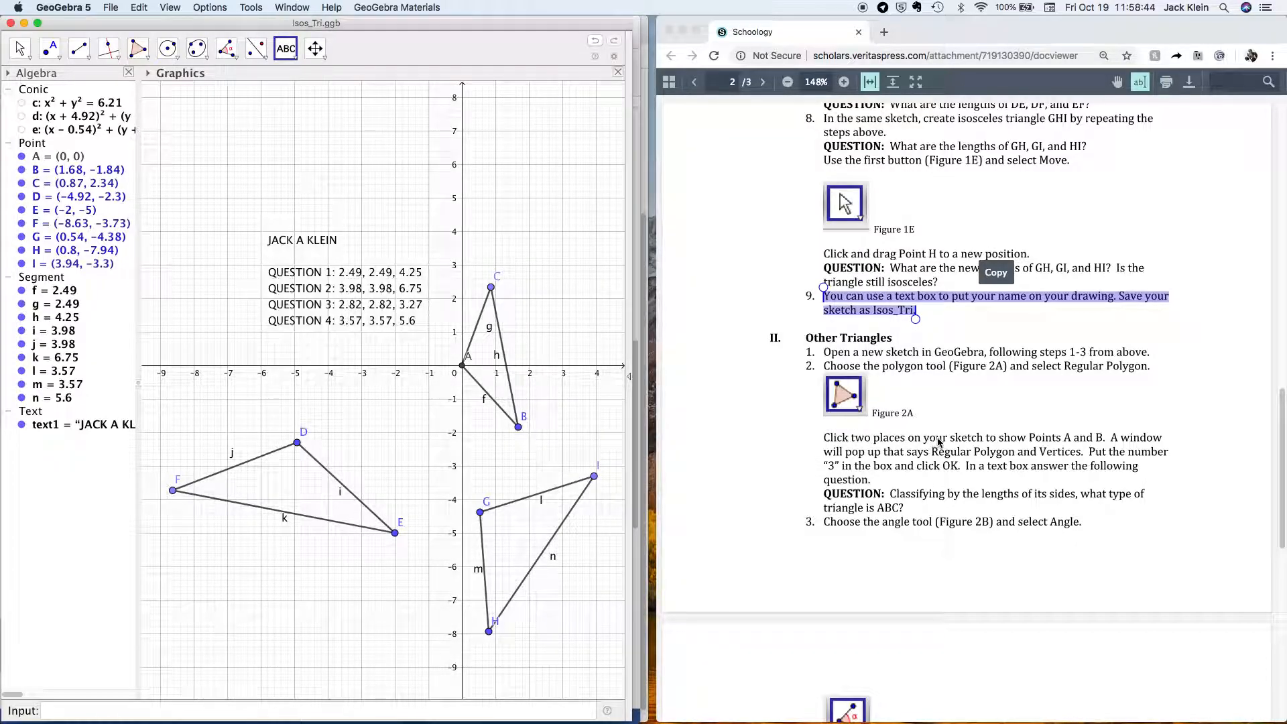
# Glance at the instructions in the browser, then return to GeoGebra.
pyautogui.click(929, 368)
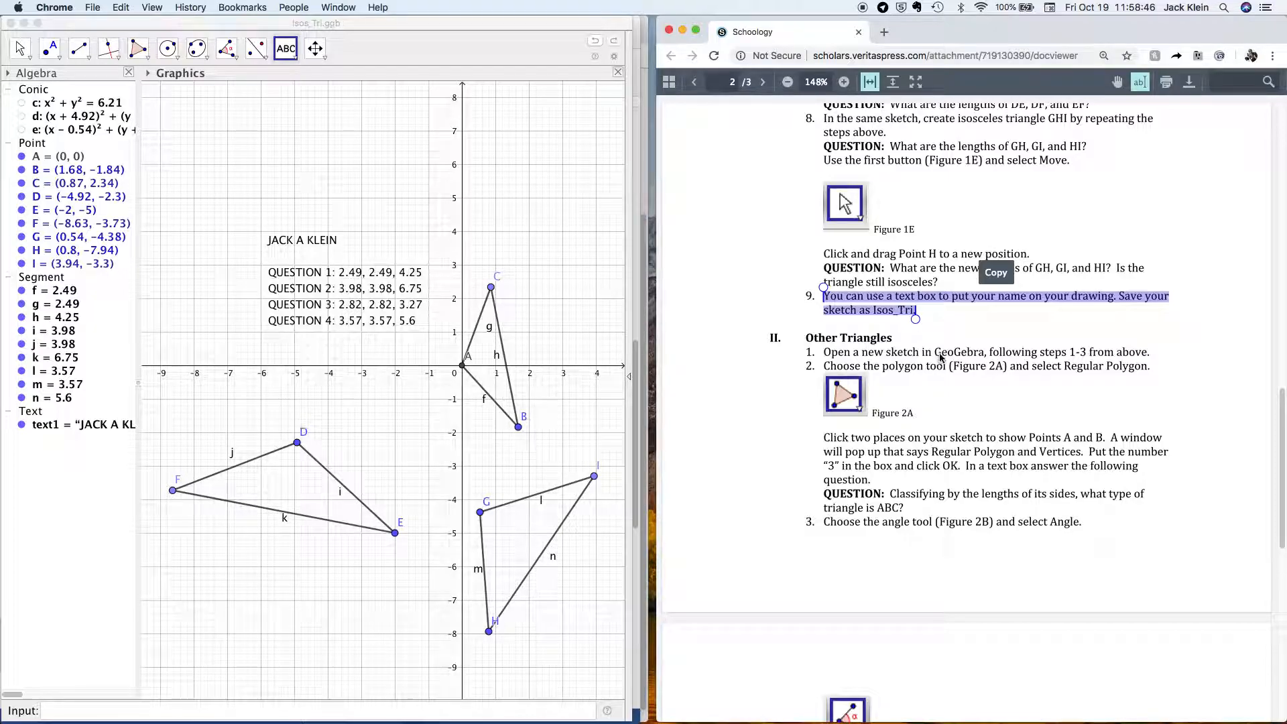
pyautogui.click(942, 357)
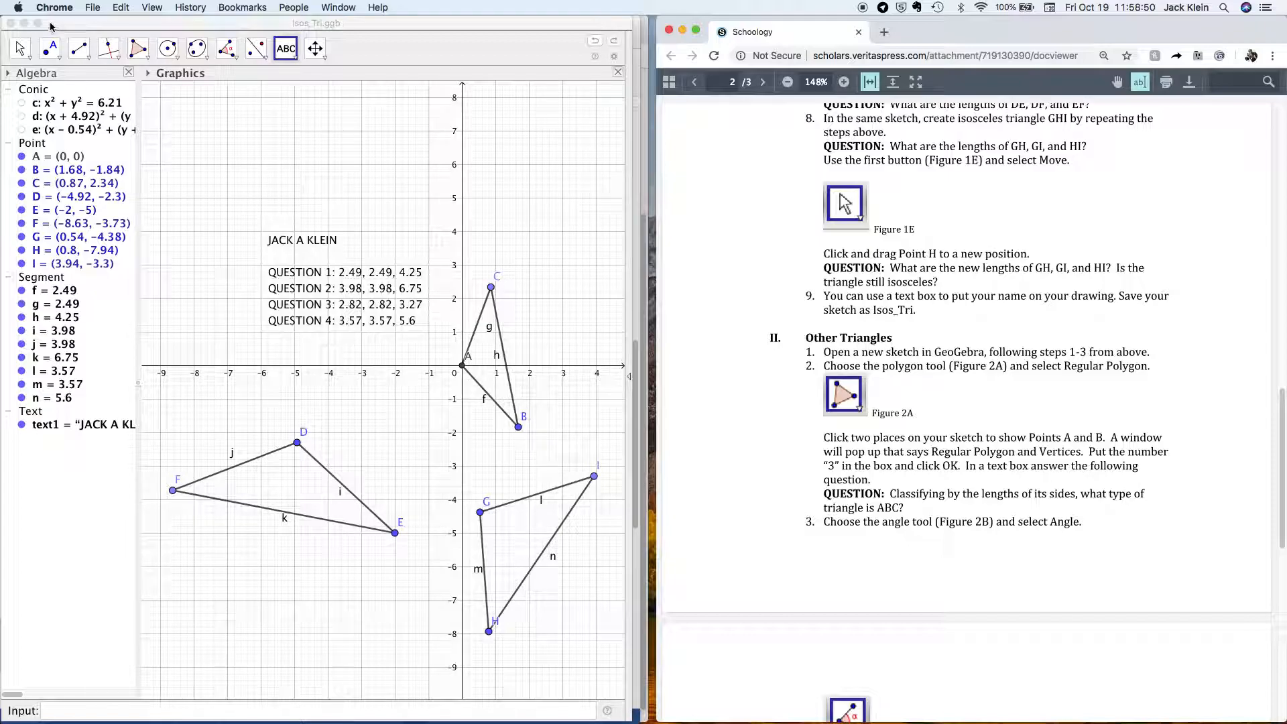
pyautogui.click(98, 8)
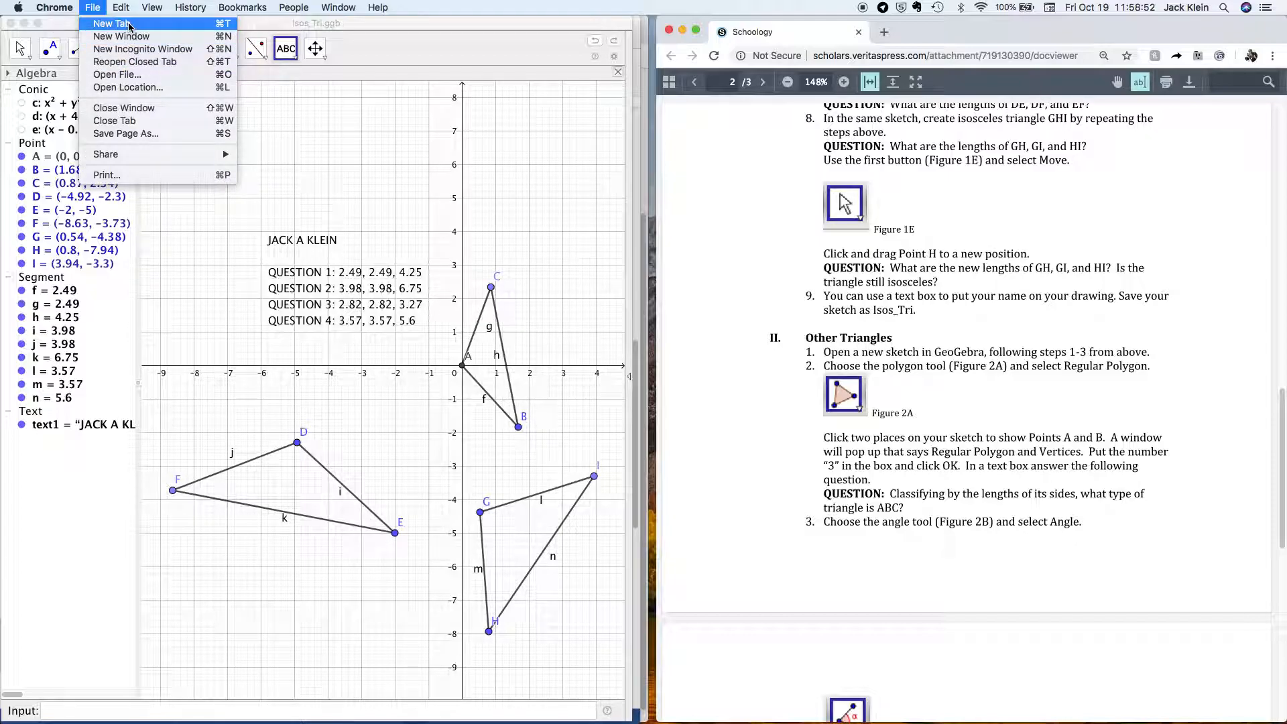
pyautogui.moveTo(120, 7)
pyautogui.click(508, 152)
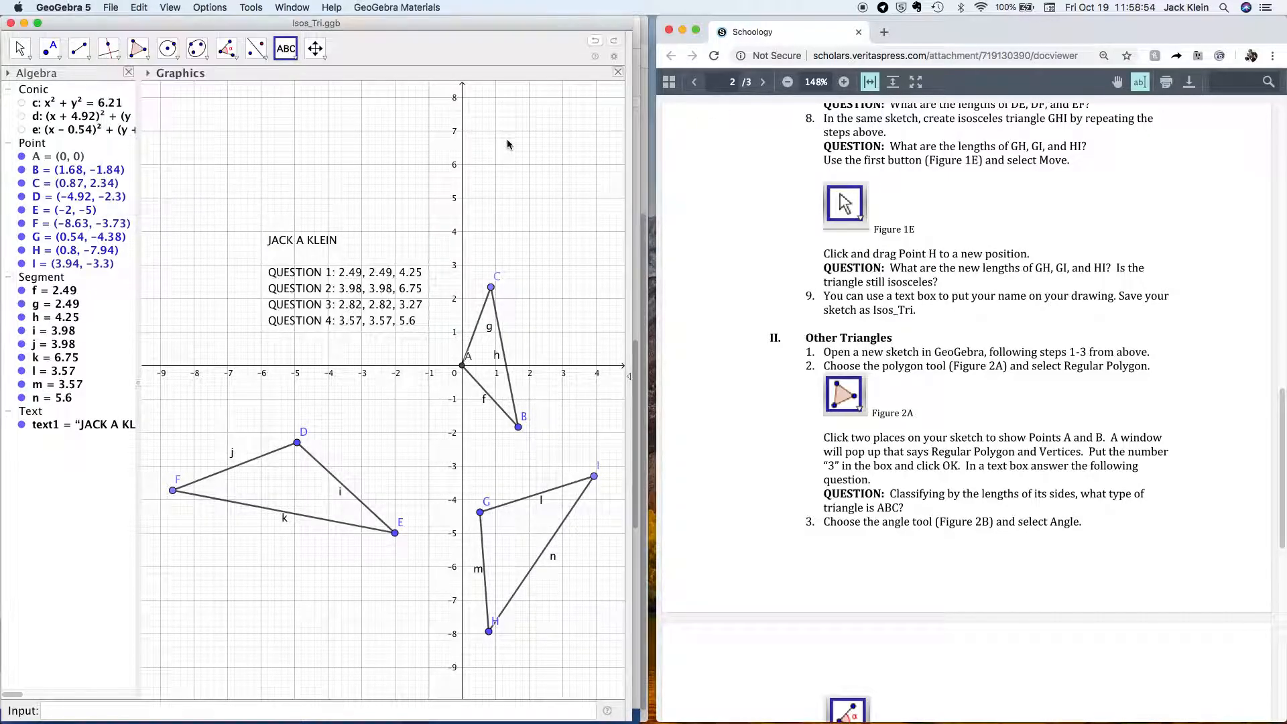
# Start a new file after saving changes, close the empty Text dialog, and pan the origin toward centre.
pyautogui.click(110, 8)
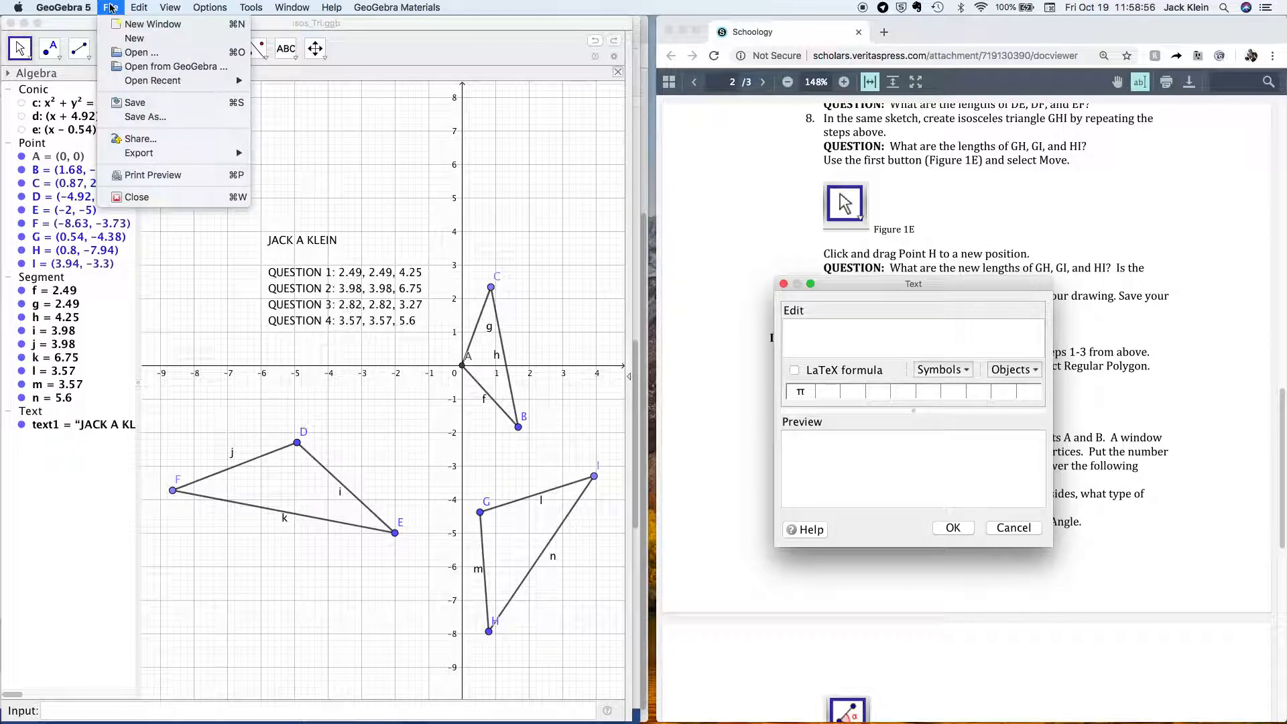
pyautogui.click(134, 40)
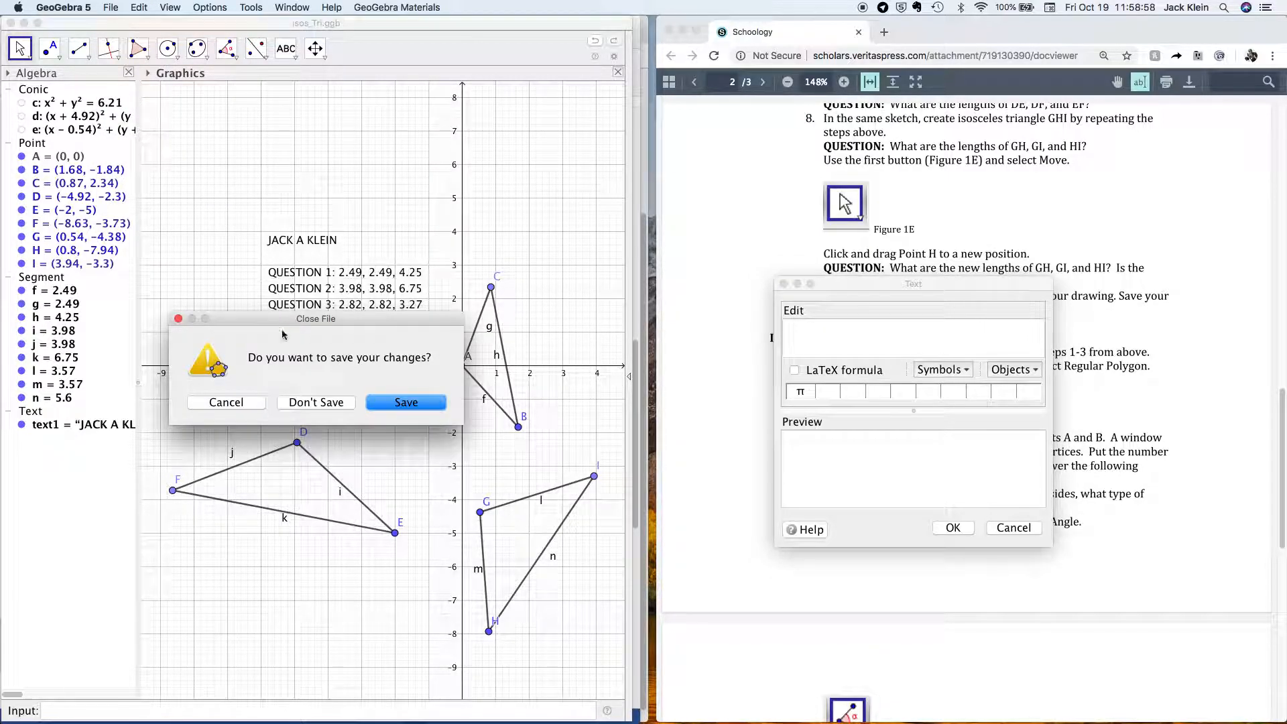
pyautogui.click(392, 403)
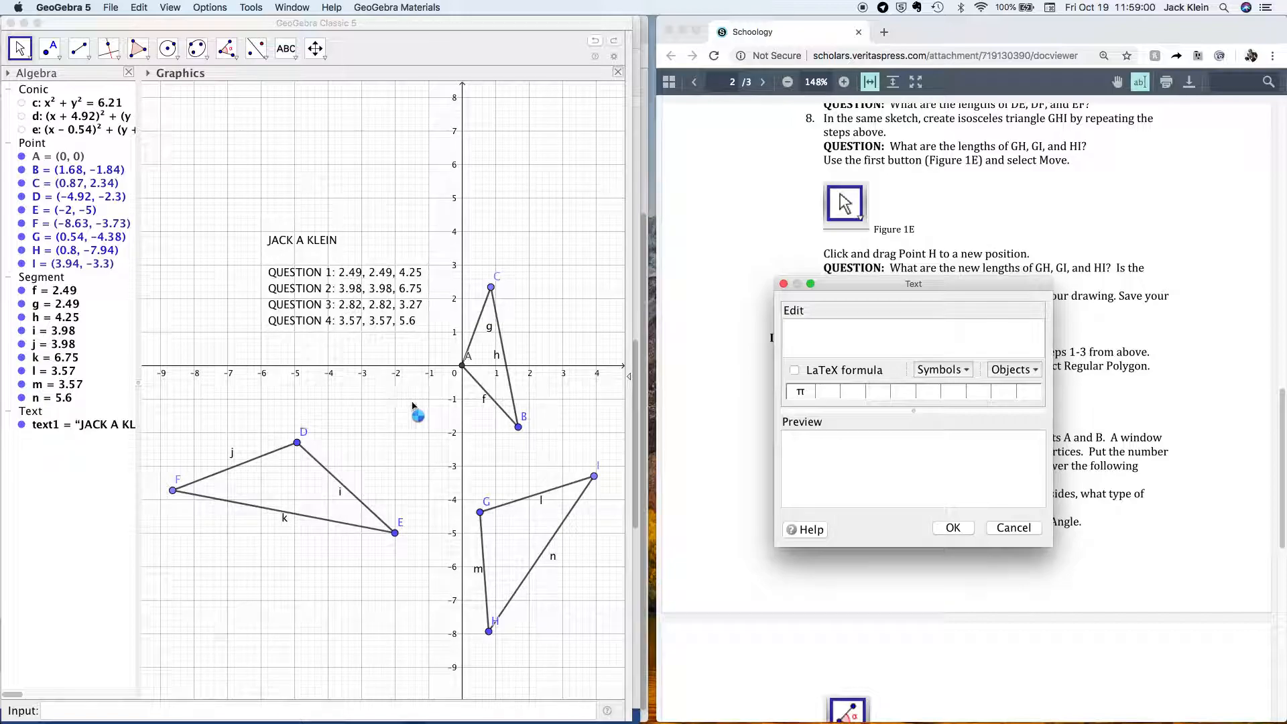
pyautogui.click(1007, 529)
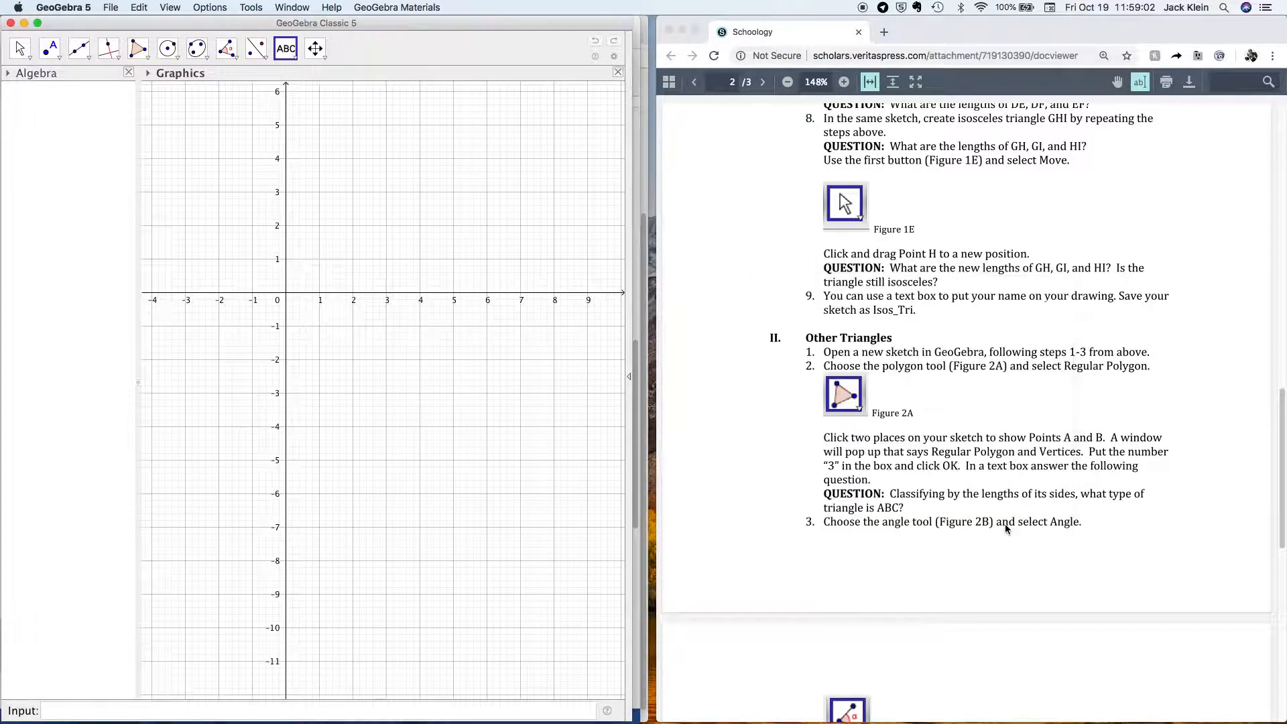
pyautogui.click(20, 49)
pyautogui.moveTo(299, 294); pyautogui.dragTo(378, 356)
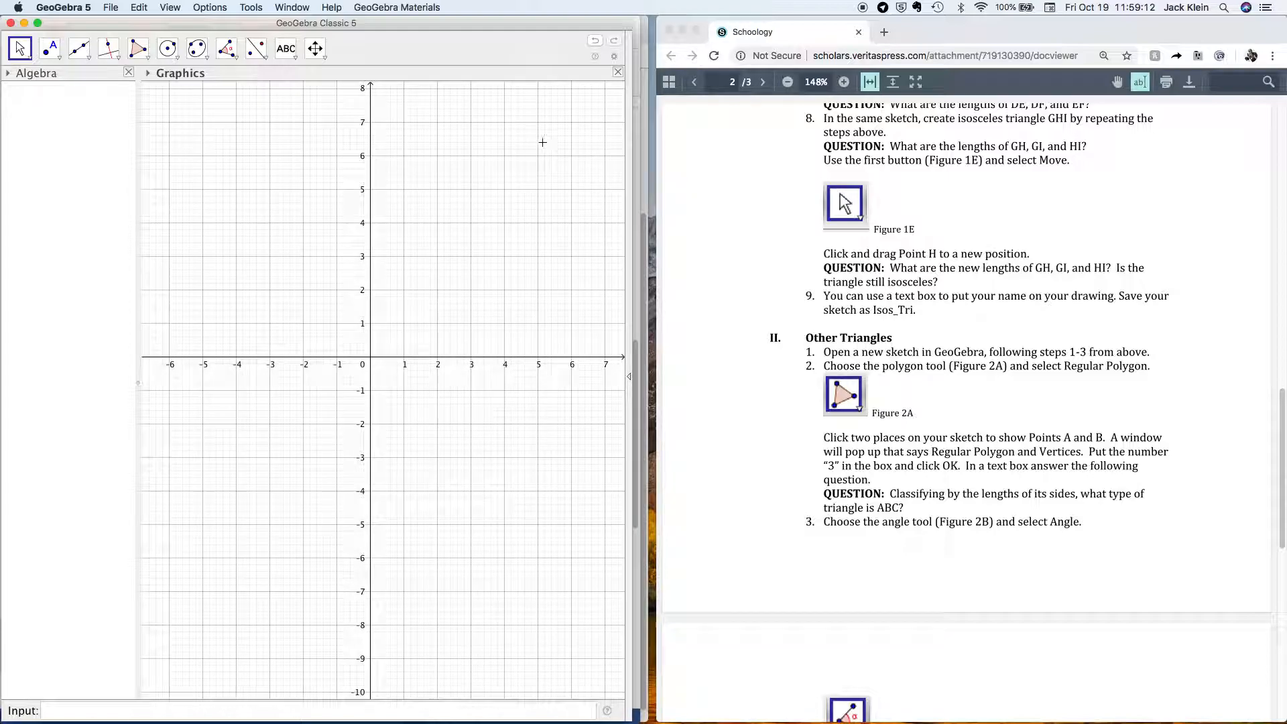
# Build a 3-vertex regular polygon ABC from A(−2, −3) and B(2, −3).
pyautogui.click(149, 60)
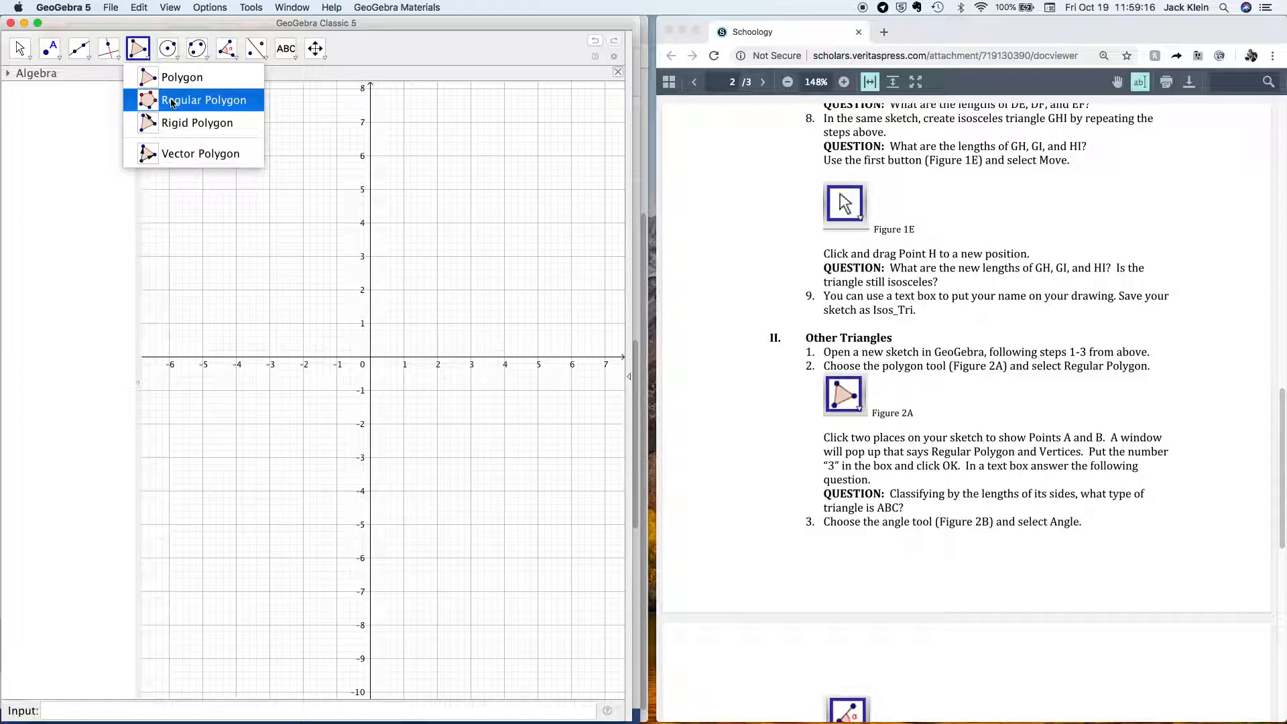
pyautogui.click(172, 101)
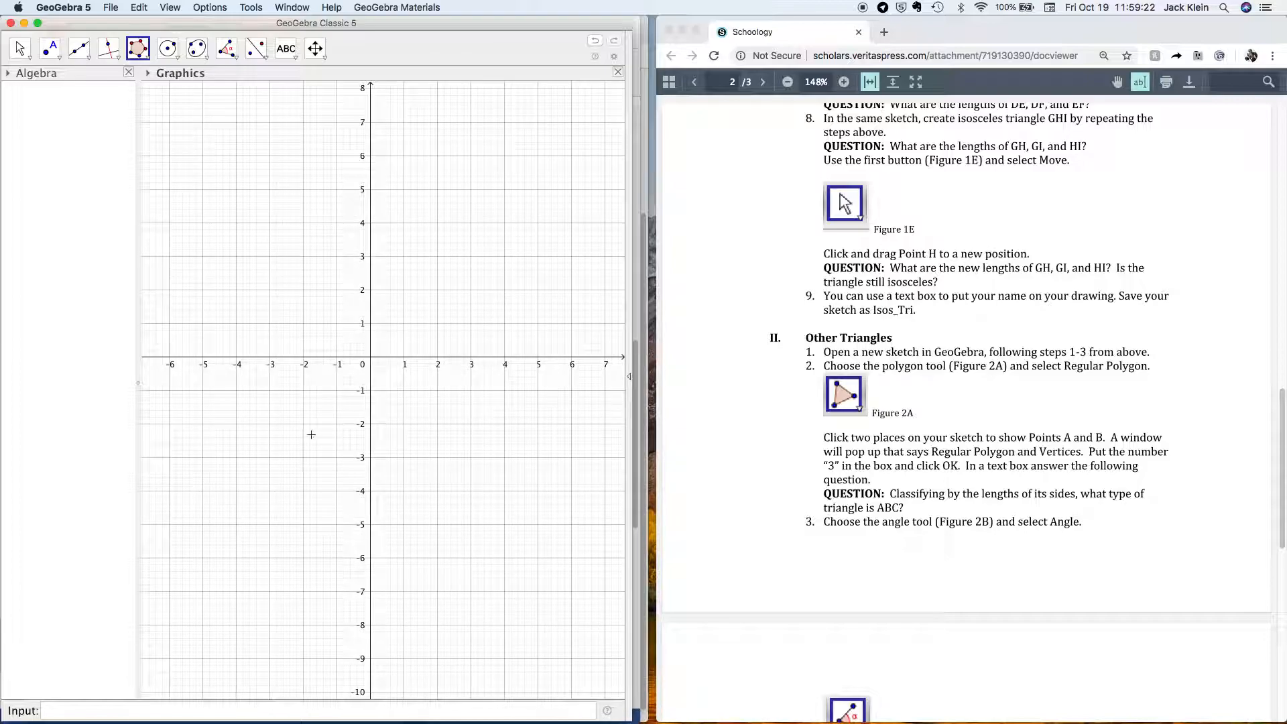
pyautogui.click(303, 457)
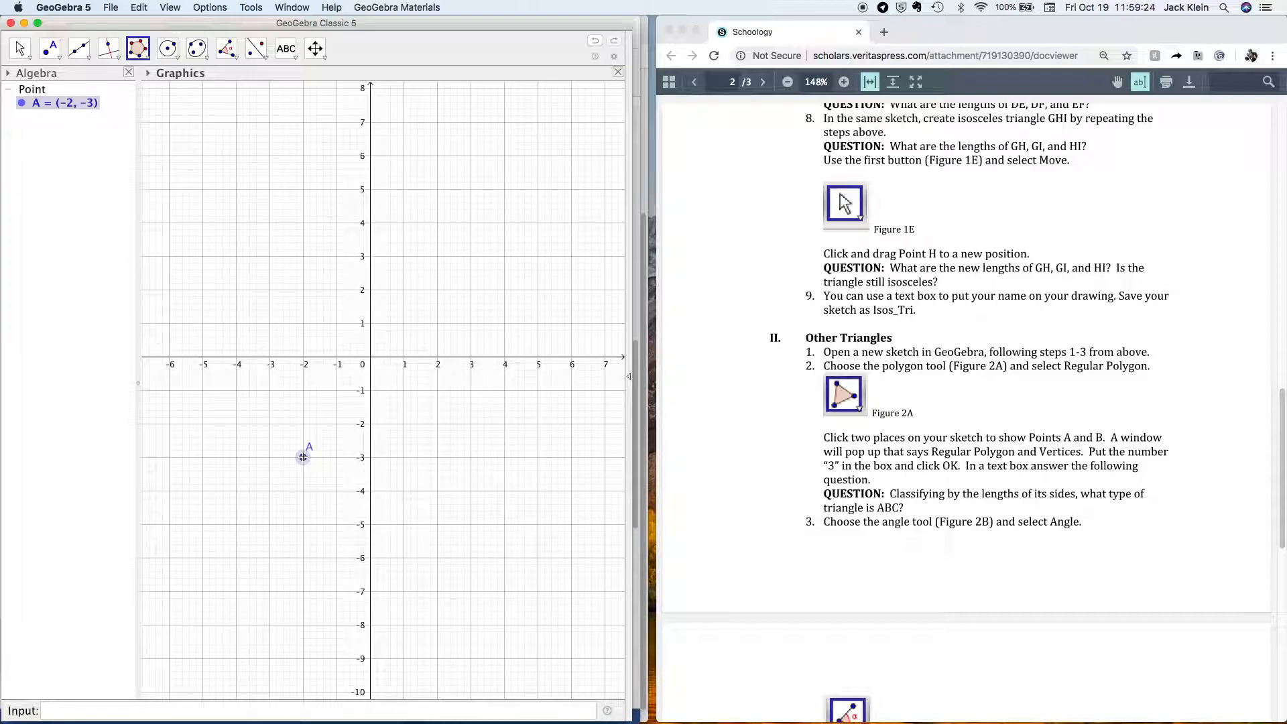
pyautogui.click(438, 458)
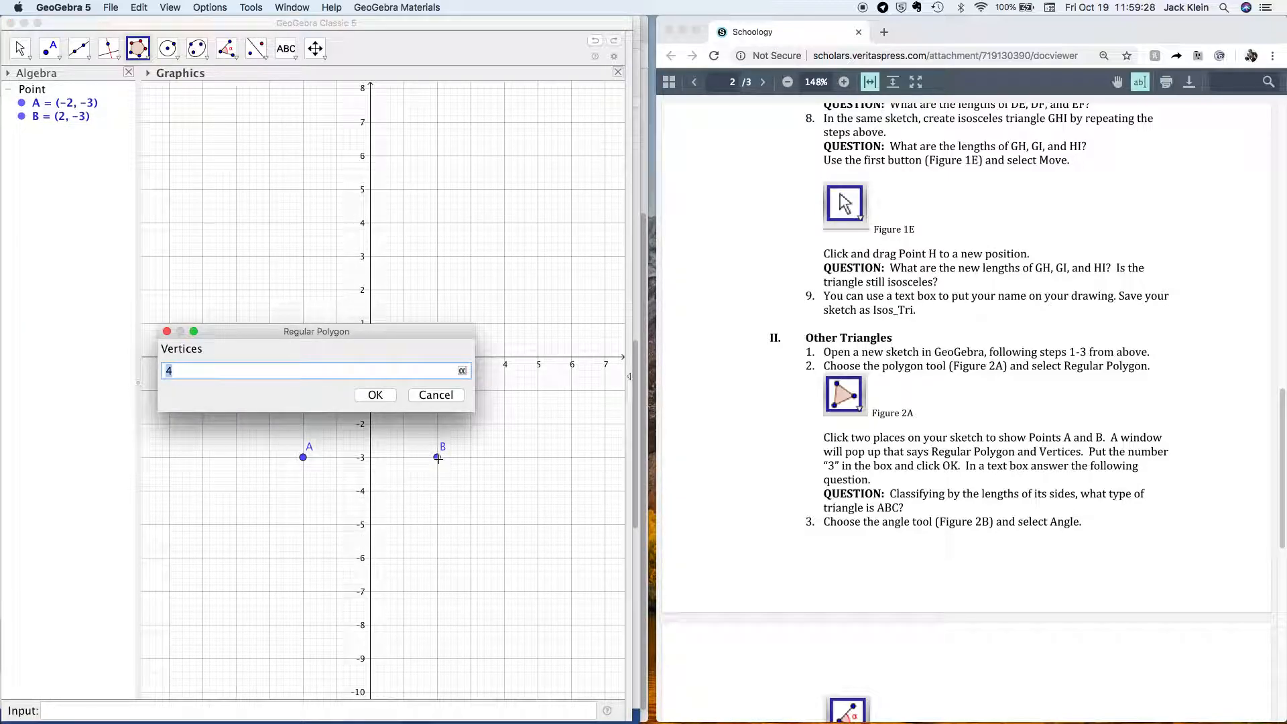
pyautogui.write('3')
pyautogui.click(375, 394)
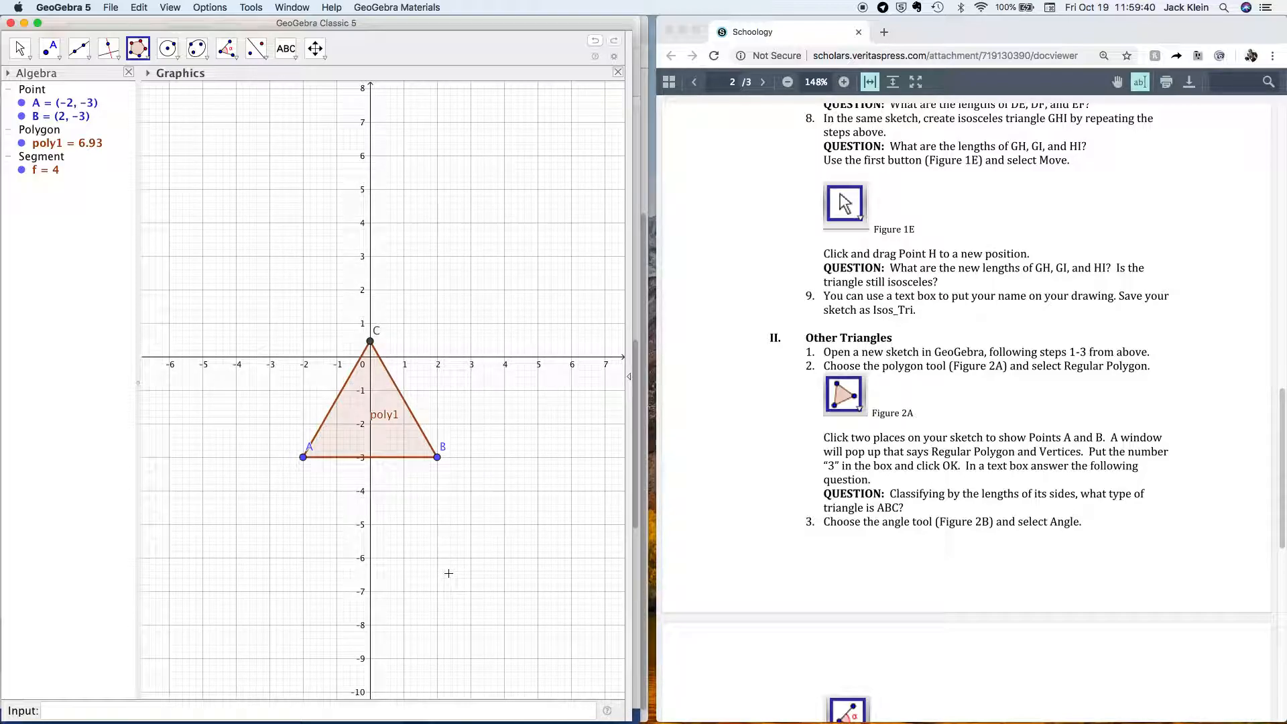
pyautogui.click(885, 507)
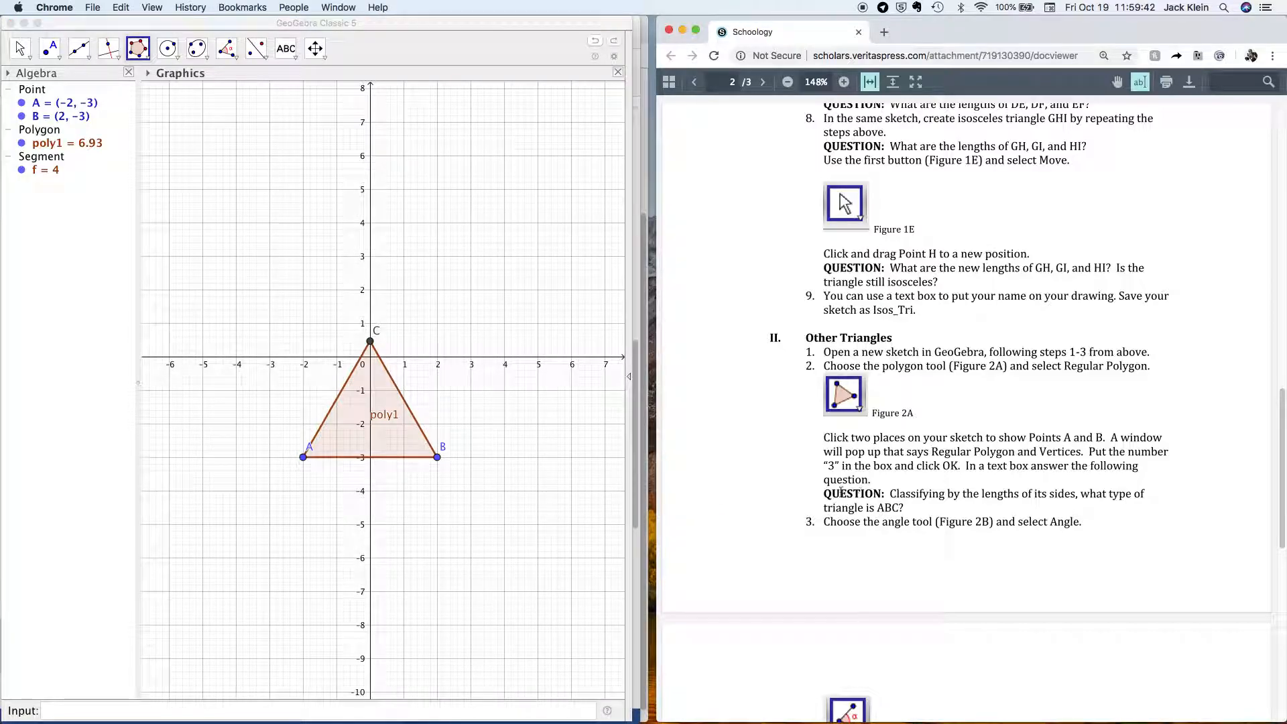
# Read the triangle-classification question, then start a new text box on the graph.
pyautogui.moveTo(824, 494); pyautogui.dragTo(905, 509)
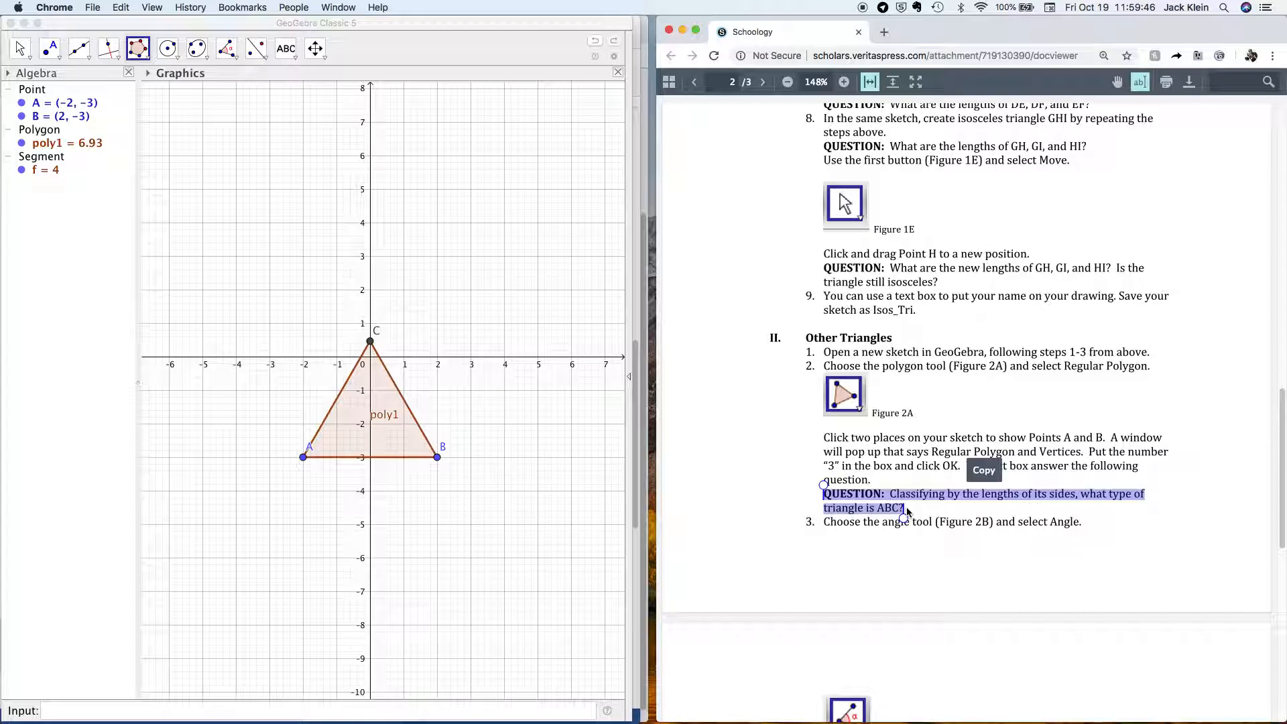
pyautogui.click(855, 462)
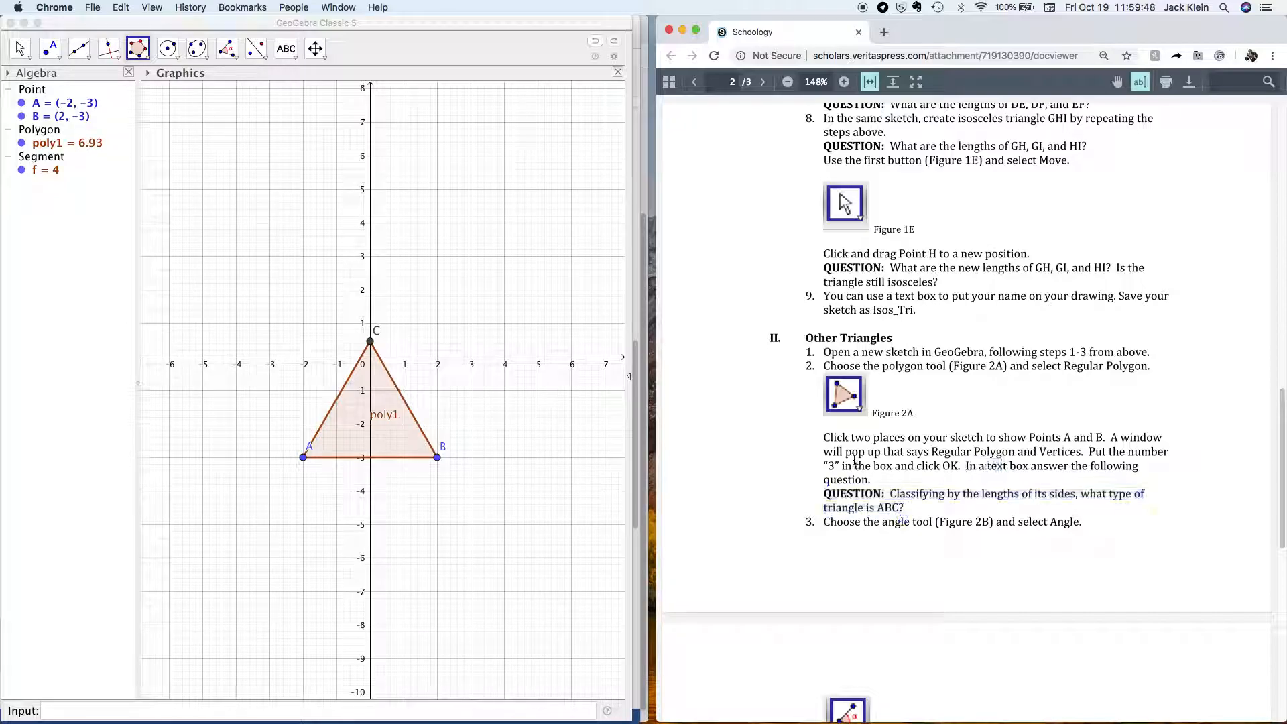
pyautogui.click(297, 59)
pyautogui.click(315, 100)
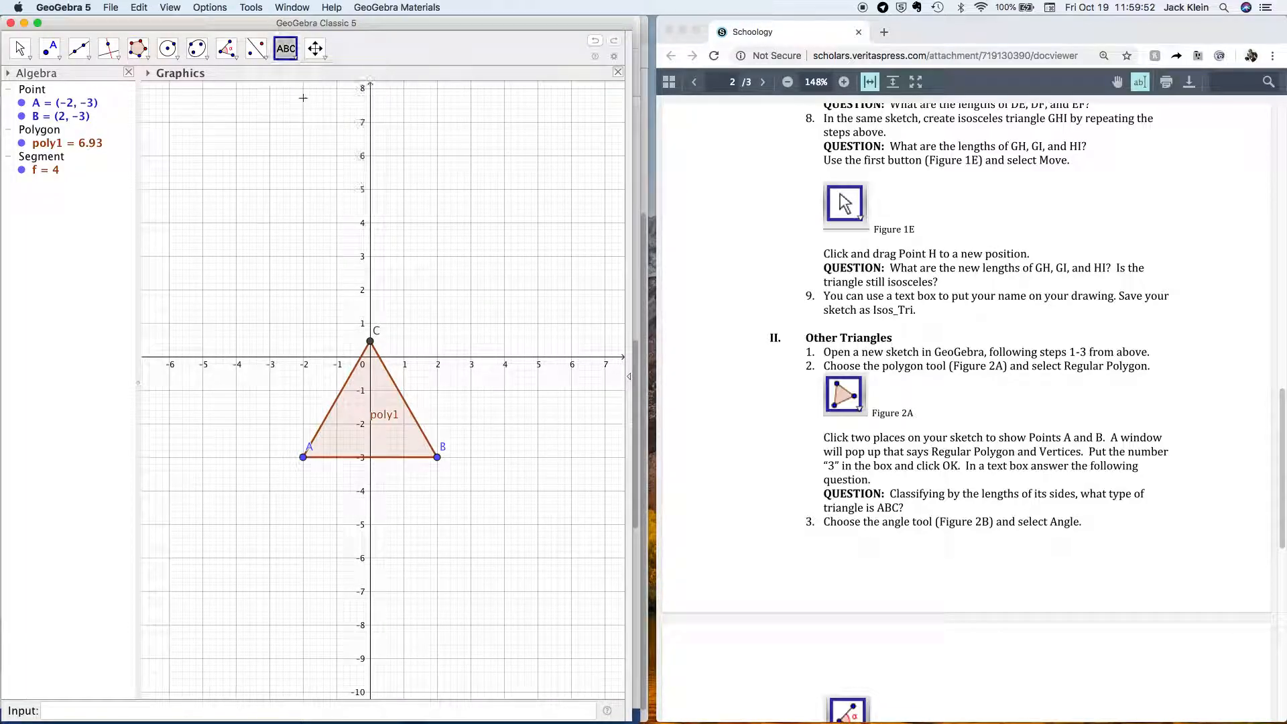
pyautogui.click(357, 268)
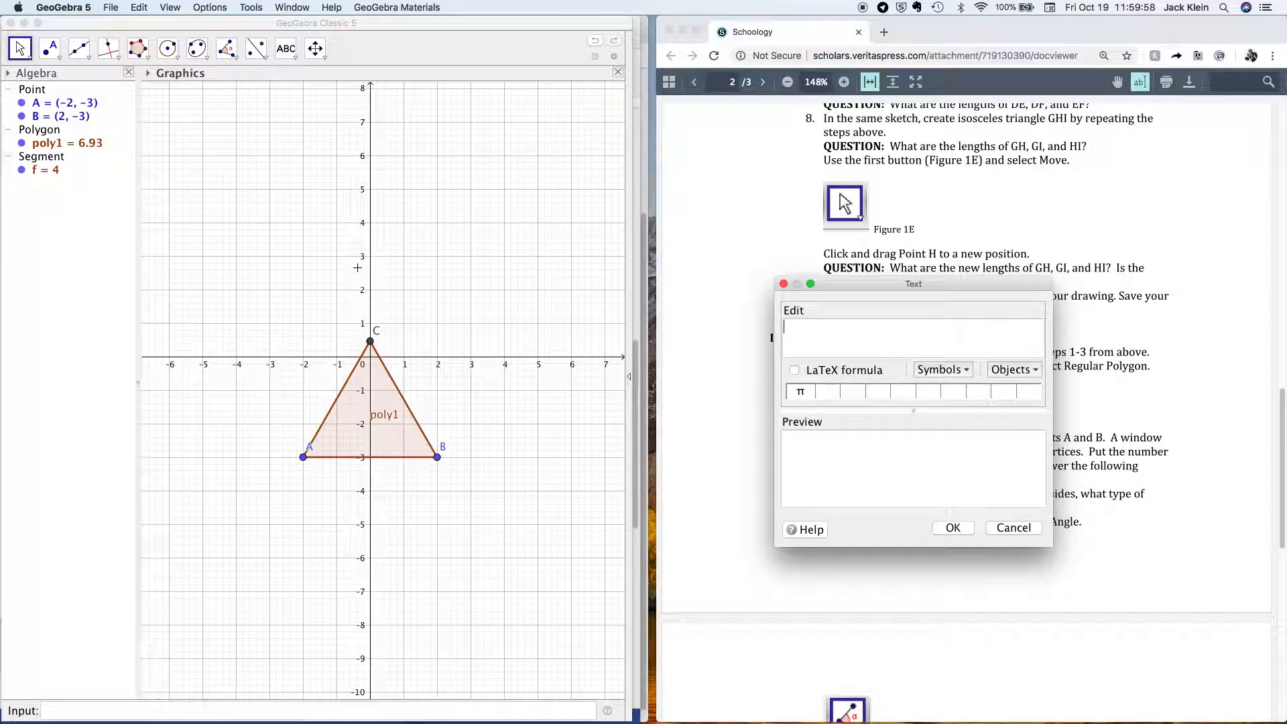
# Type 'QUESTION 5: XXX Triangle' in the text box and drag the dialog aside.
pyautogui.write('quest')
pyautogui.press('BackSpace')
pyautogui.press('BackSpace')
pyautogui.press('BackSpace')
pyautogui.press('BackSpace')
pyautogui.press('BackSpace')
pyautogui.write('QUESTION 4')
pyautogui.press('BackSpace')
pyautogui.write('5:')
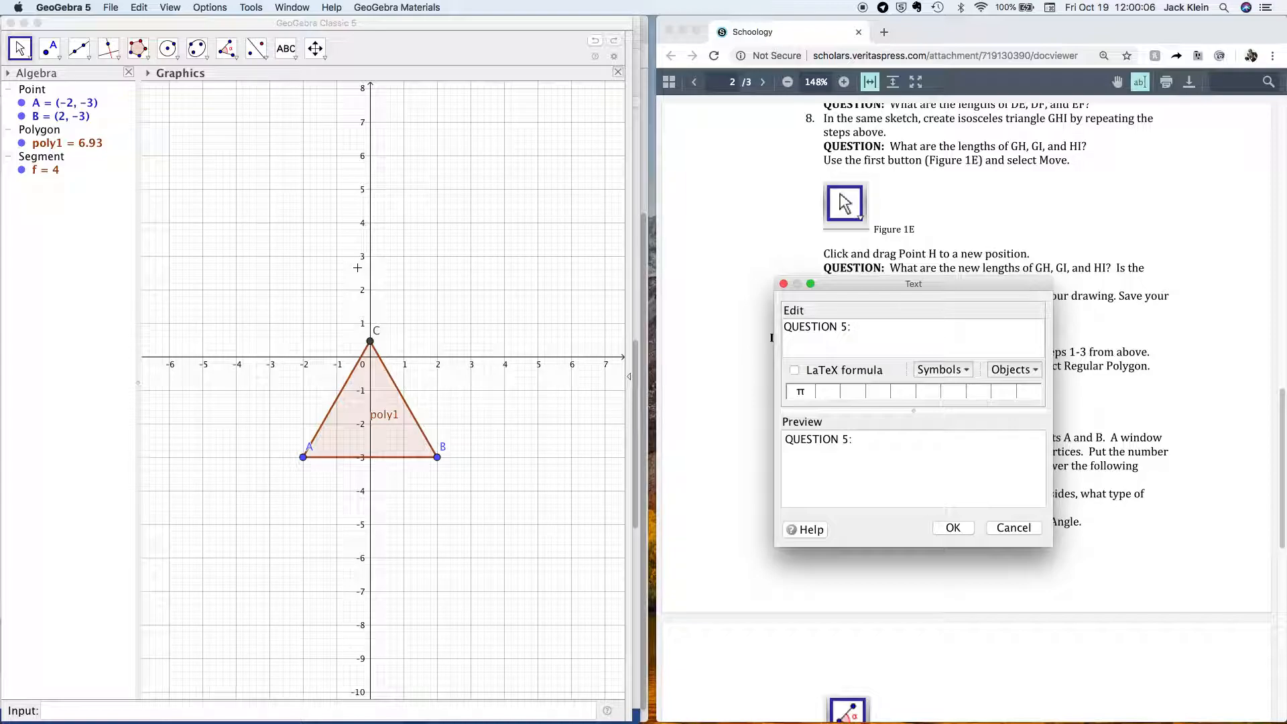
pyautogui.write(' XXX Triangle')
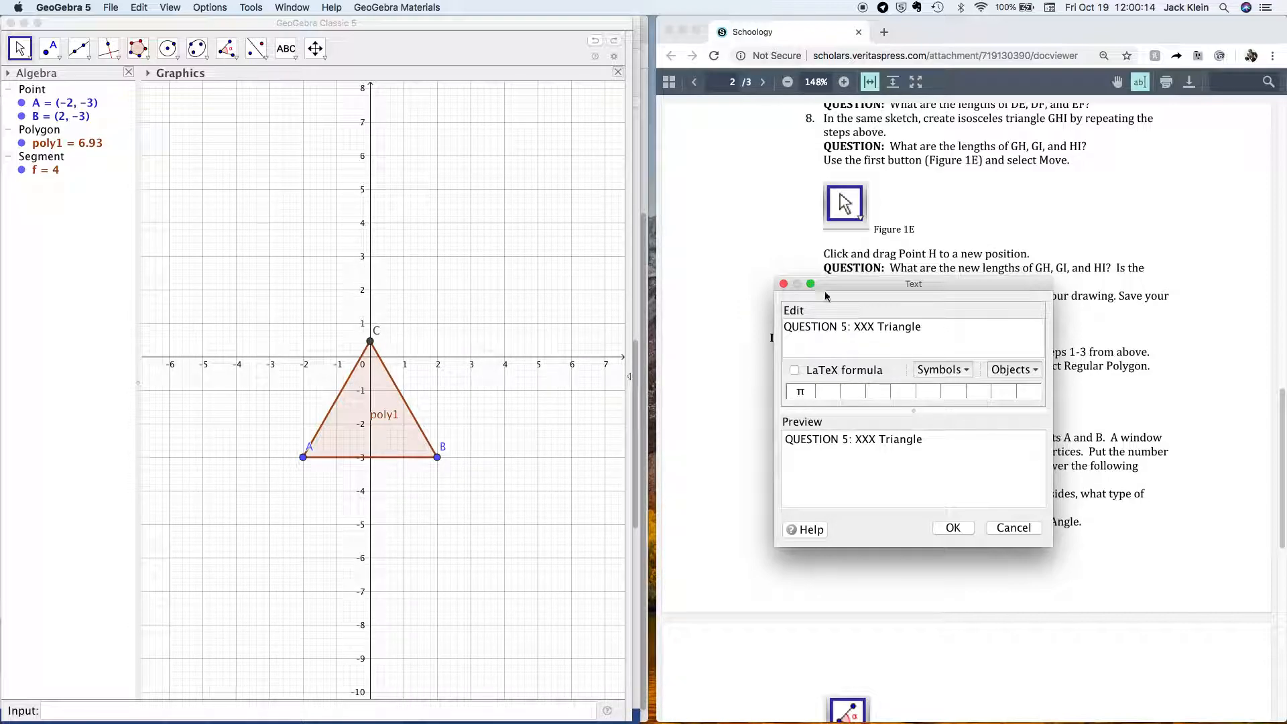
pyautogui.moveTo(838, 284); pyautogui.dragTo(427, 23)
pyautogui.scroll(-2, 993, 443)
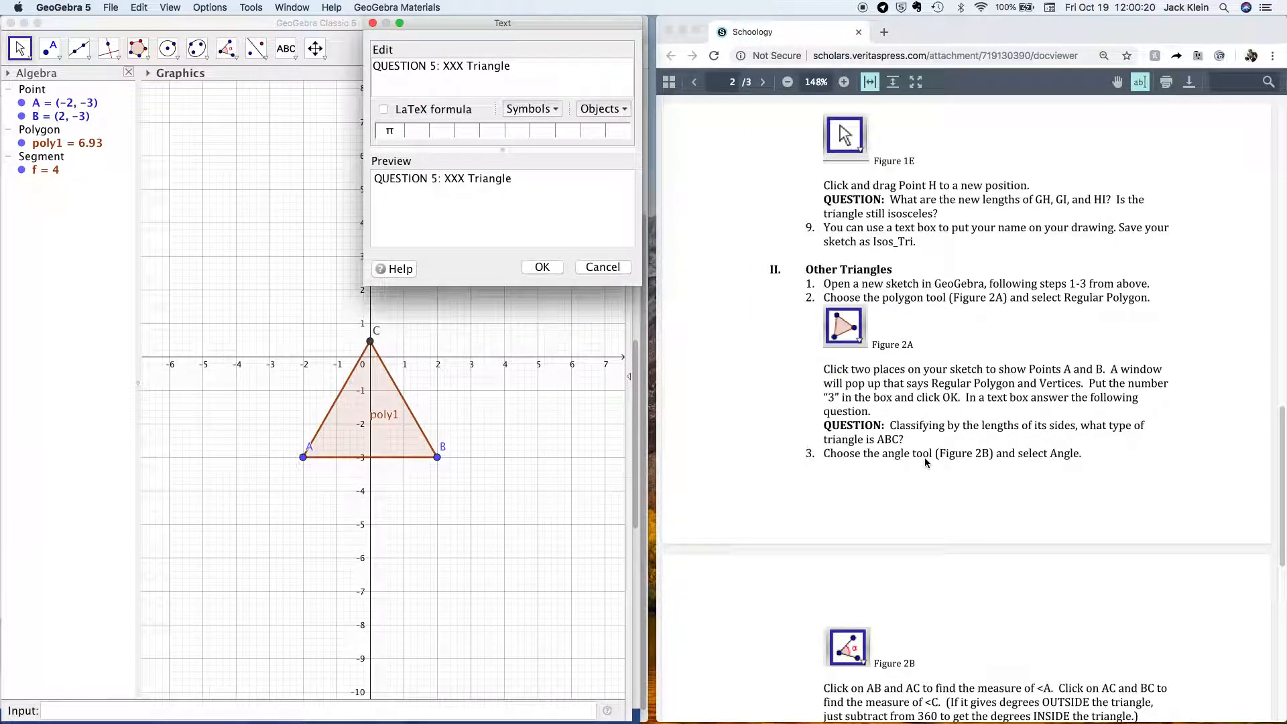
pyautogui.moveTo(467, 23); pyautogui.dragTo(924, 62)
# Measure angle α at vertex A between sides AB and AC, giving 60°.
pyautogui.click(234, 59)
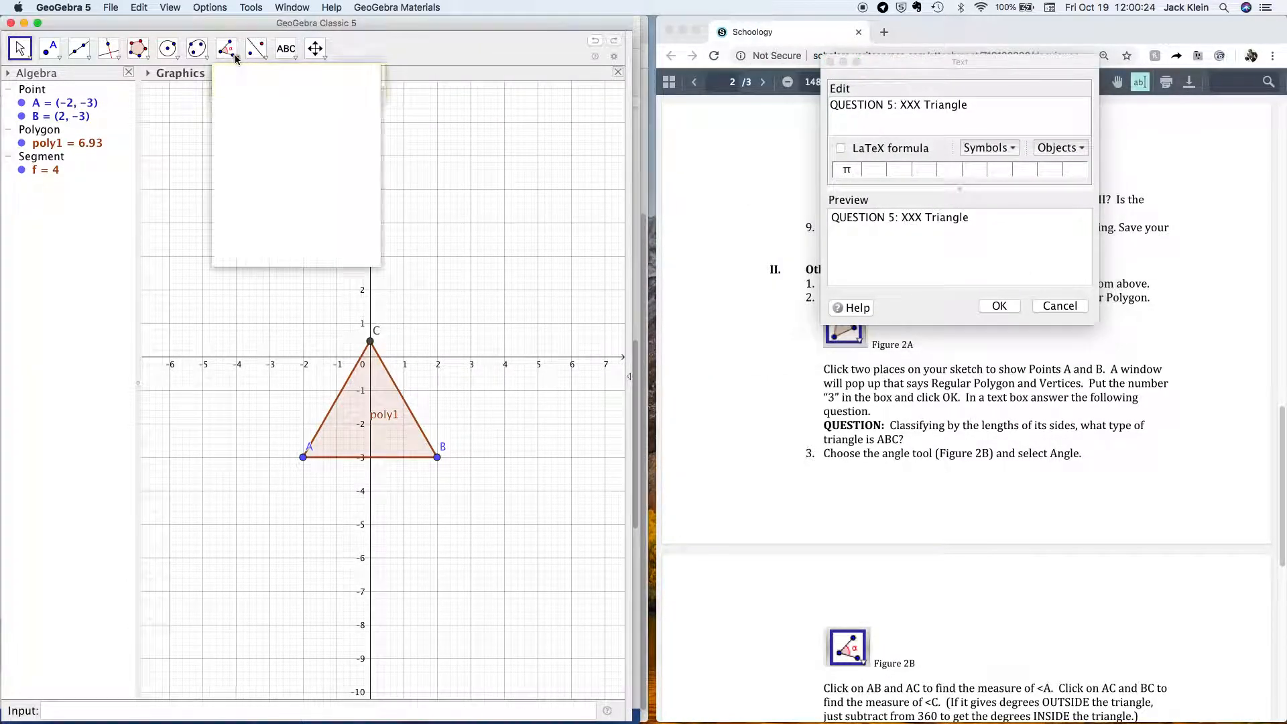
pyautogui.click(245, 80)
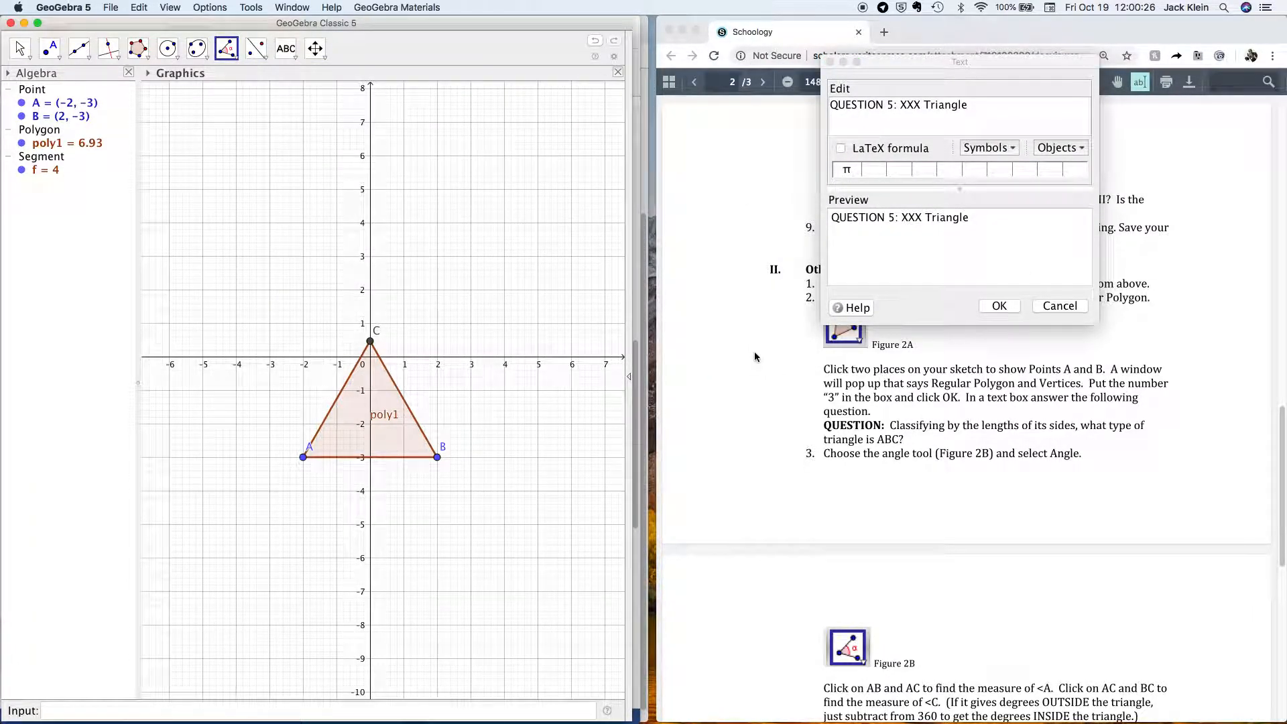
pyautogui.scroll(-5, 754, 356)
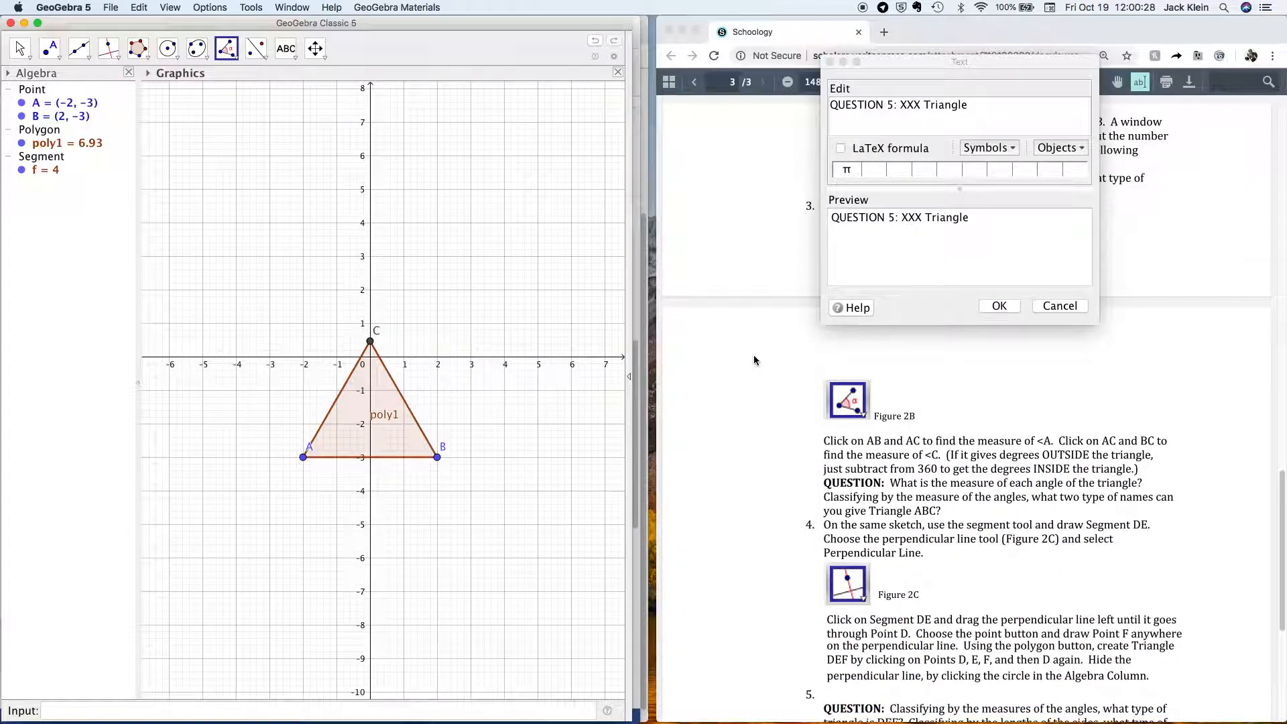
pyautogui.click(361, 459)
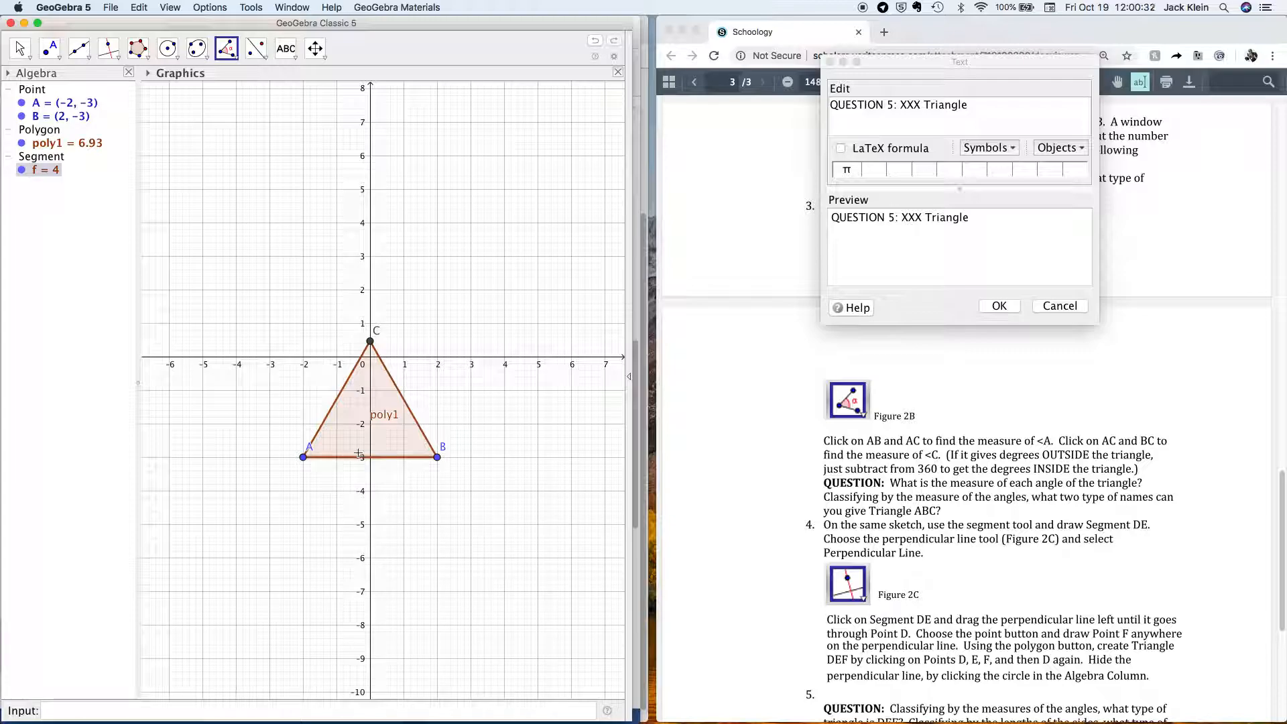
pyautogui.click(333, 405)
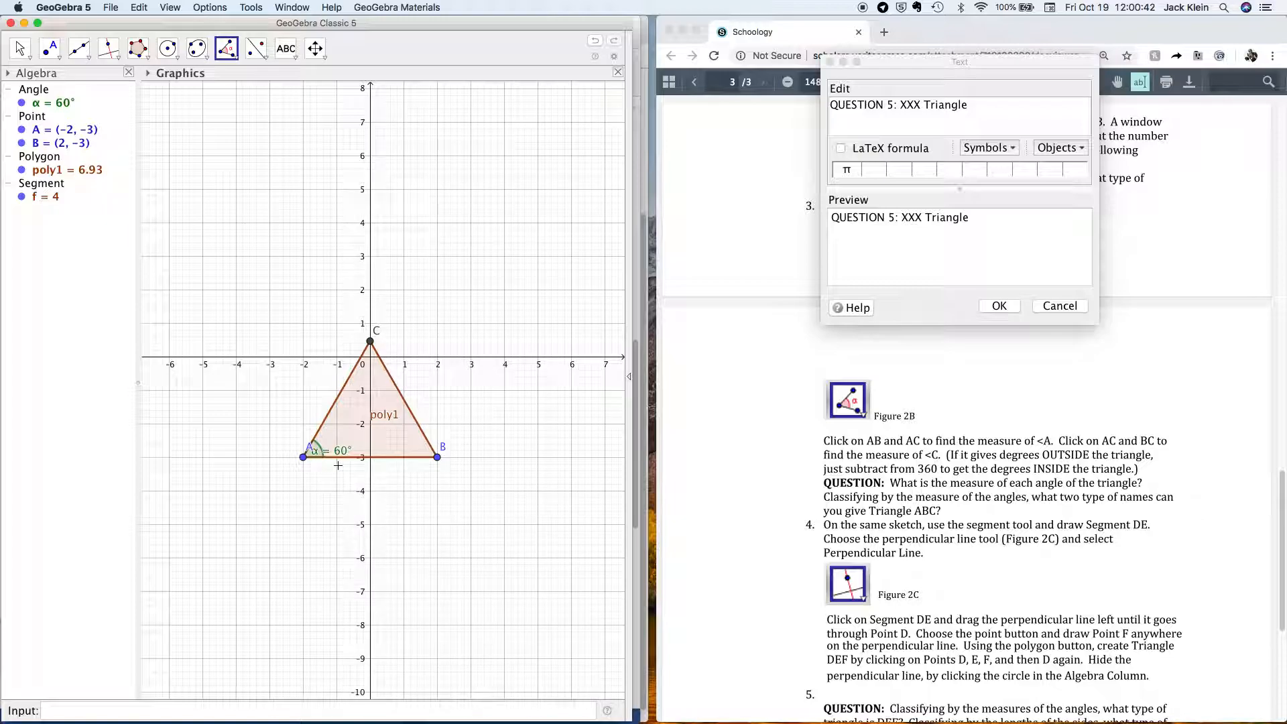
# Read the assignment note about subtracting from 360, then show all open windows.
pyautogui.click(872, 476)
pyautogui.moveTo(846, 470); pyautogui.dragTo(1138, 472)
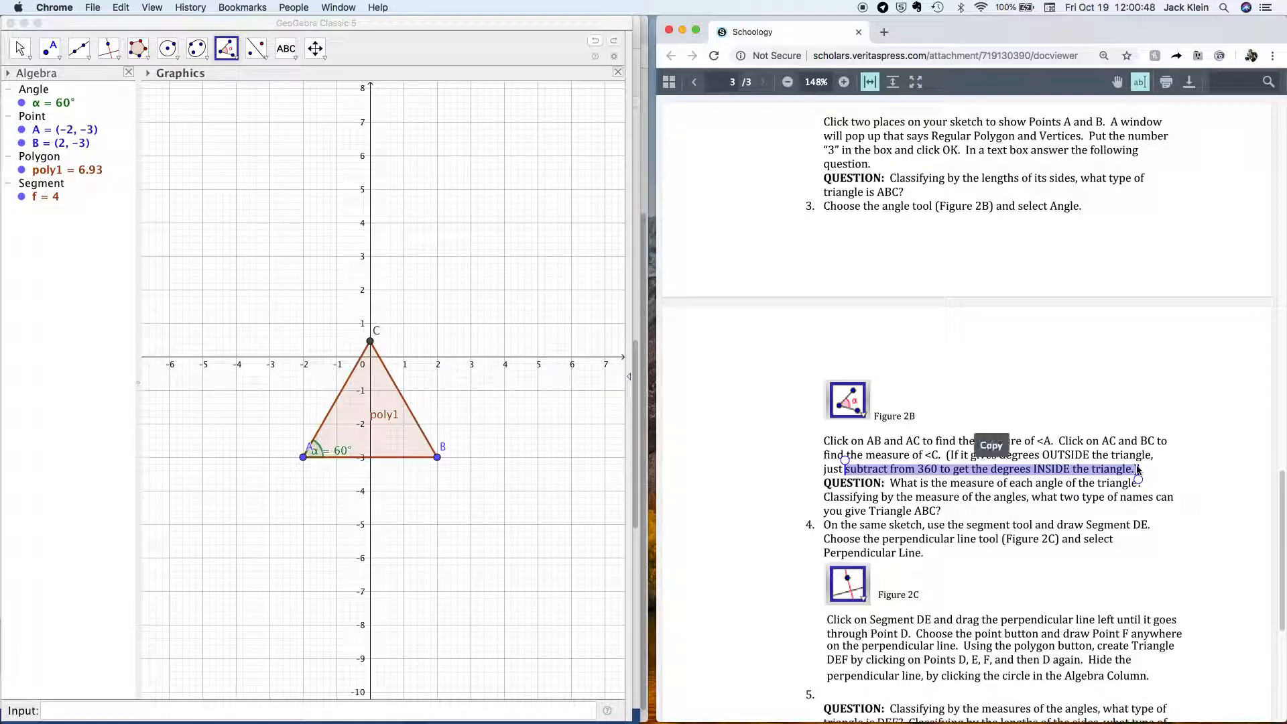
pyautogui.click(1094, 391)
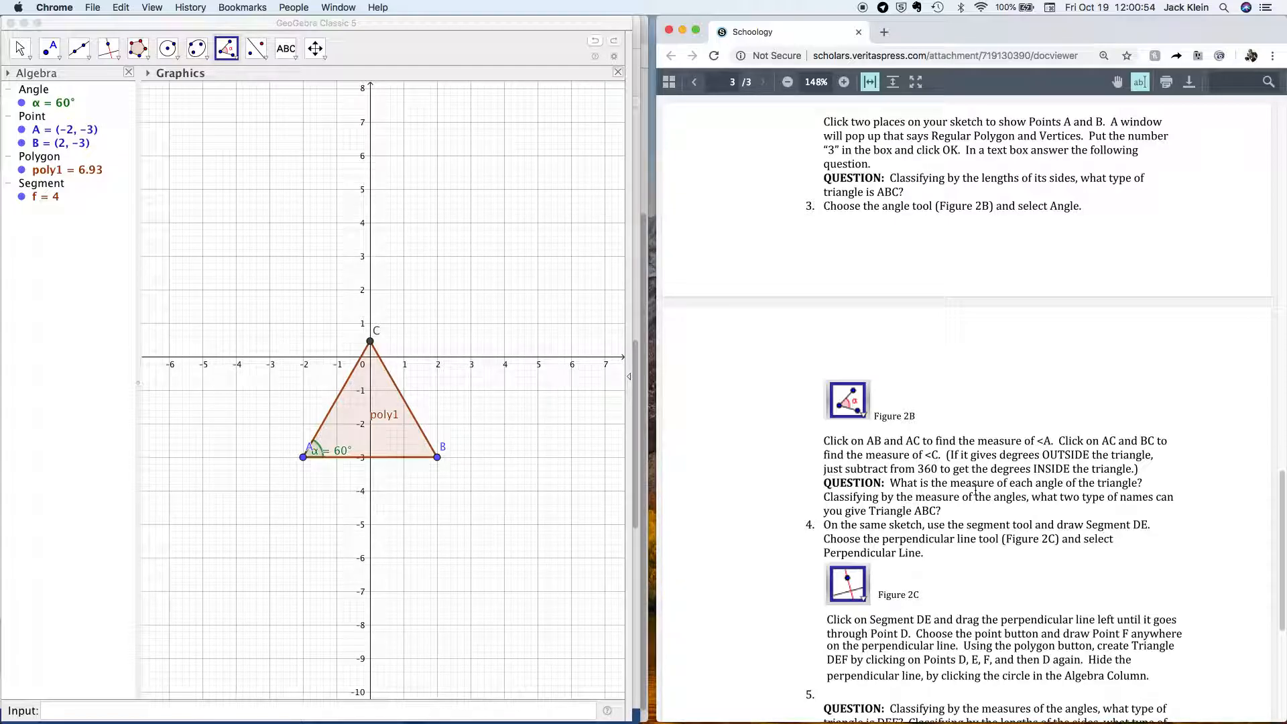
pyautogui.hotkey('ctrl', 'Up')
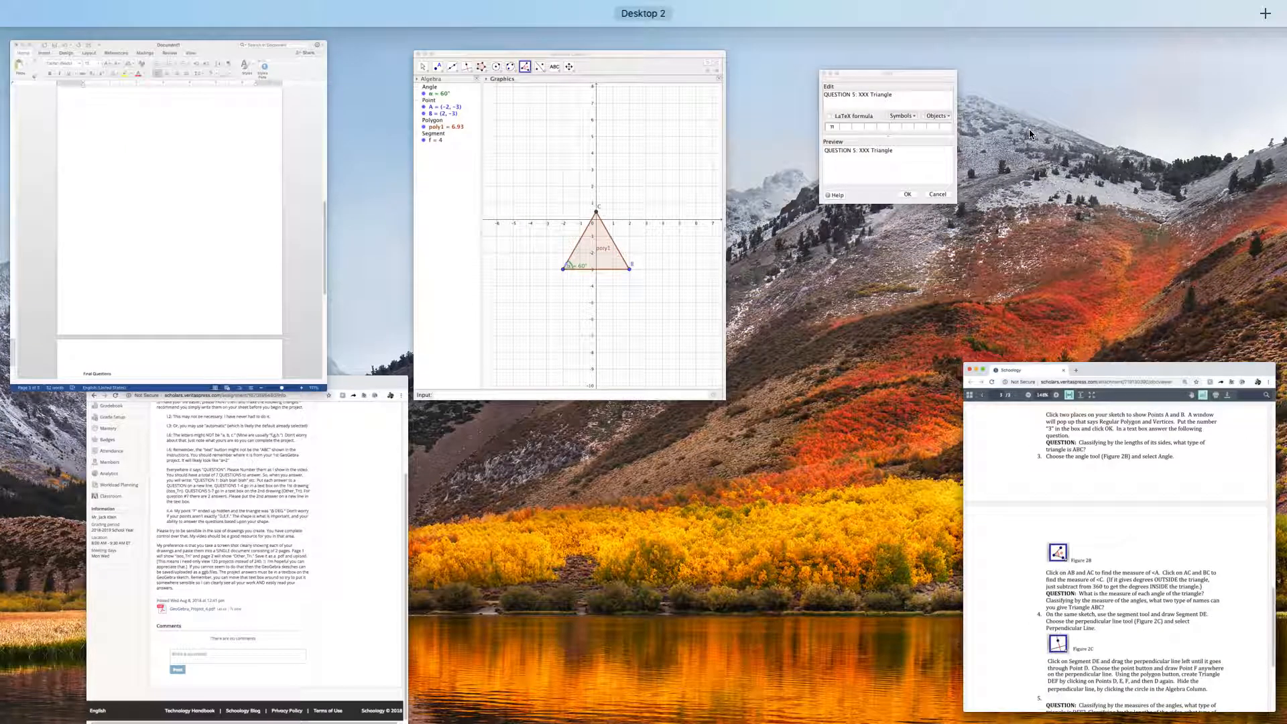
# Add the line 'QUESTION 6: XXX°' below QUESTION 5 in the answer text editor.
pyautogui.click(908, 143)
pyautogui.moveTo(838, 59); pyautogui.dragTo(259, 87)
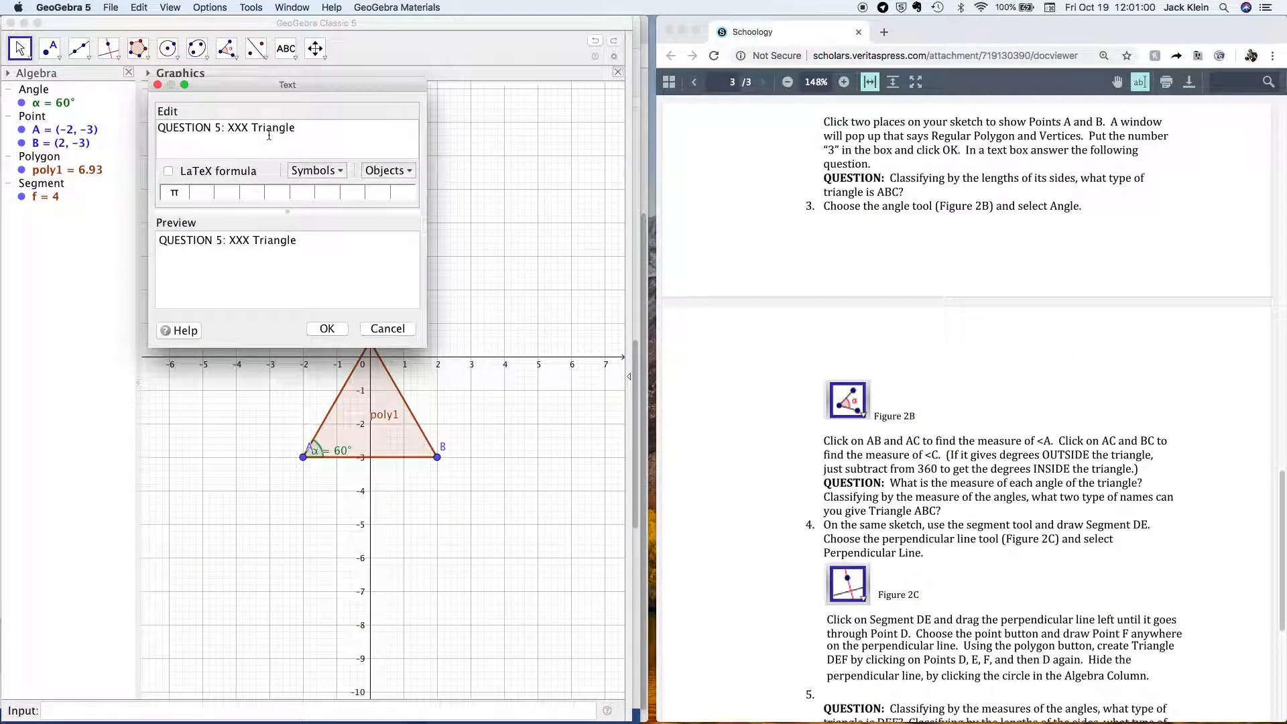
pyautogui.press('Return')
pyautogui.write('QUESTION ')
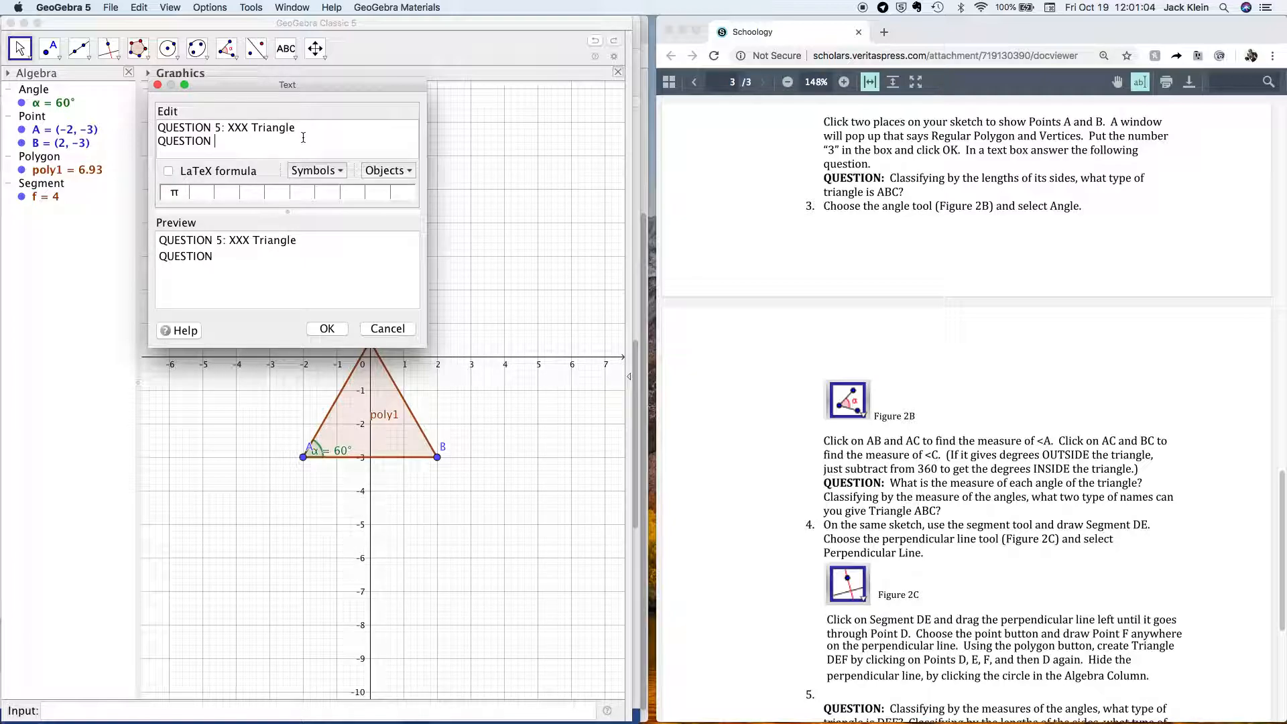
pyautogui.write('6: XXX°')
pyautogui.moveTo(317, 84); pyautogui.dragTo(1001, 59)
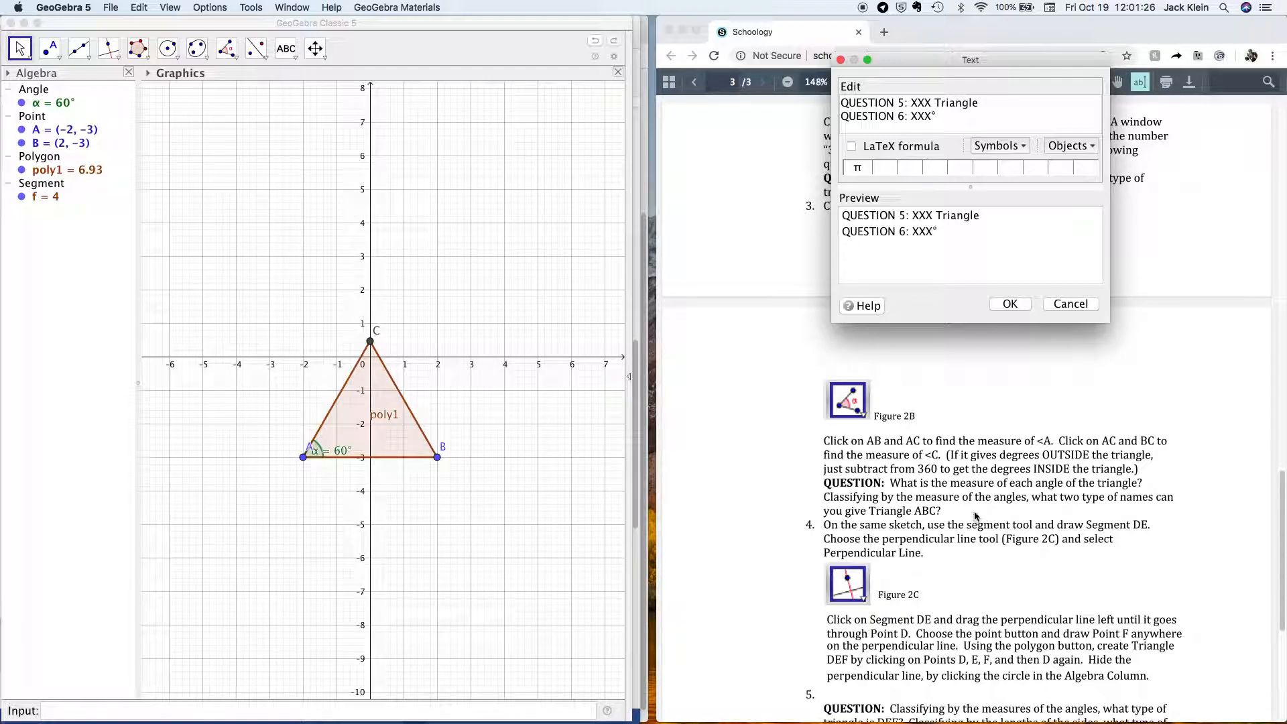
pyautogui.scroll(3, 976, 454)
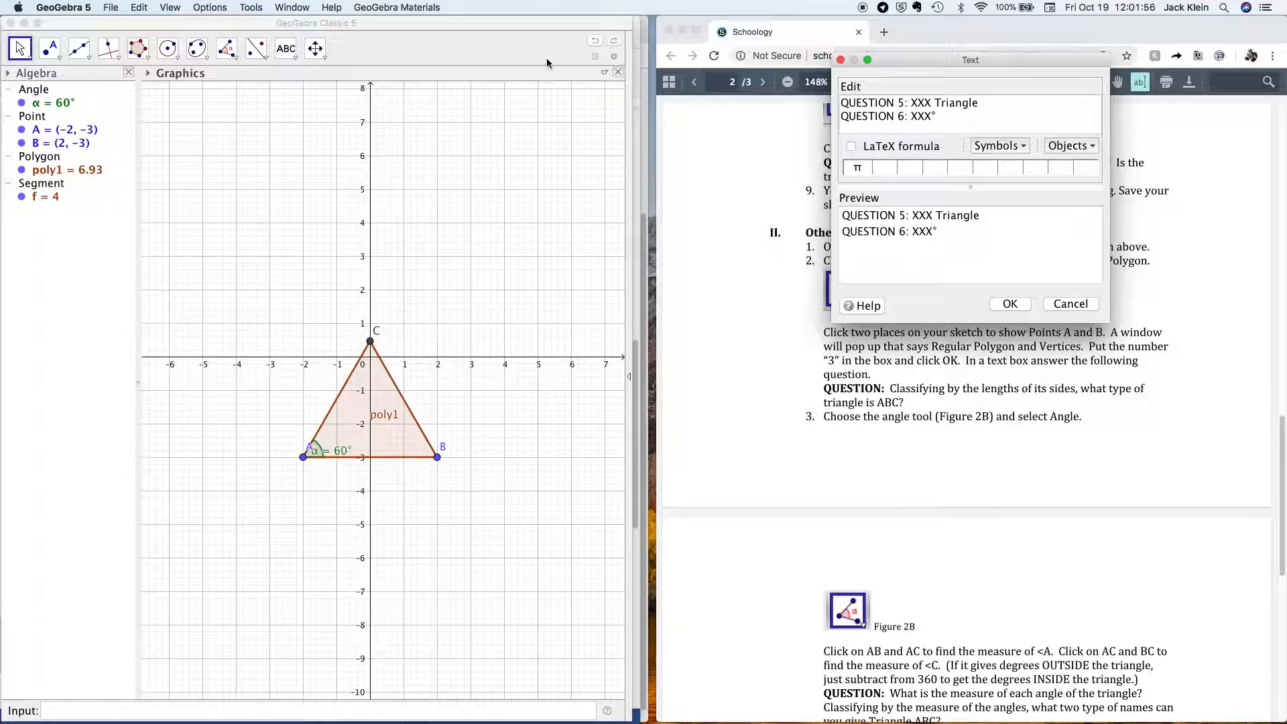
# Draw segment DE (length 2.75) above-left of point C.
pyautogui.click(79, 49)
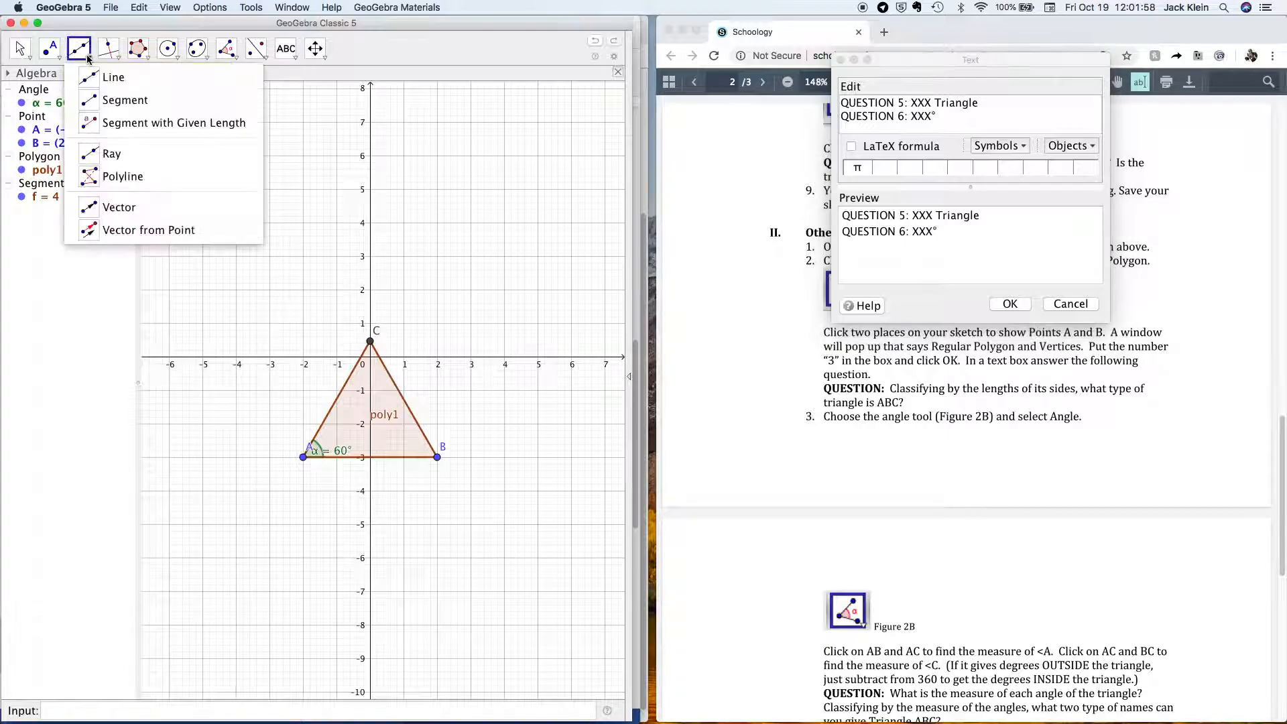
pyautogui.click(119, 97)
pyautogui.click(297, 310)
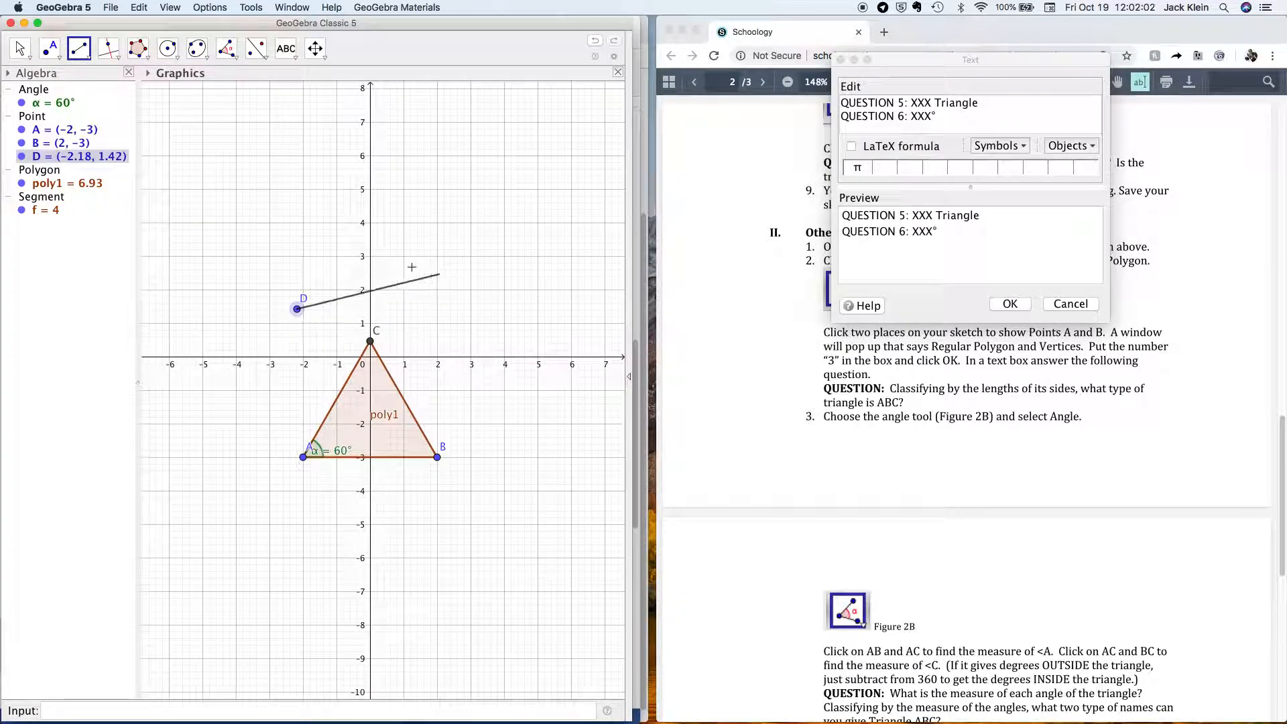
pyautogui.click(210, 341)
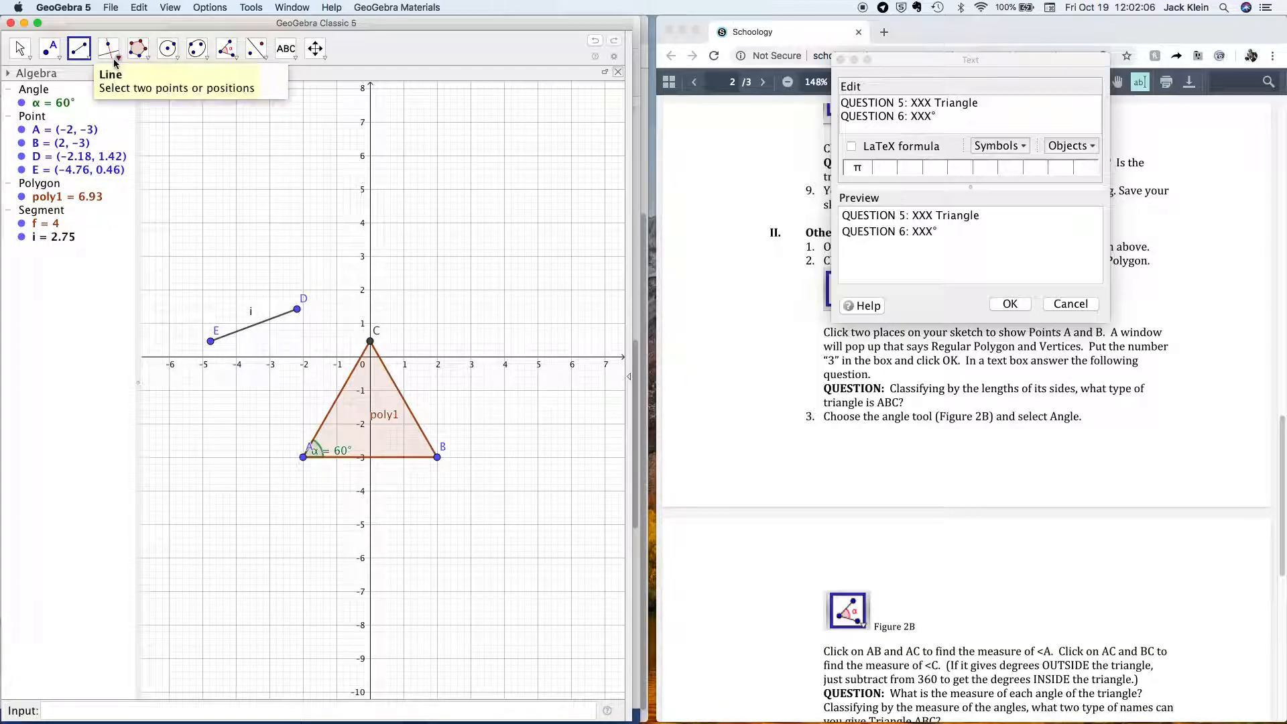
# Draw line j through D perpendicular to segment DE.
pyautogui.click(86, 58)
pyautogui.click(117, 59)
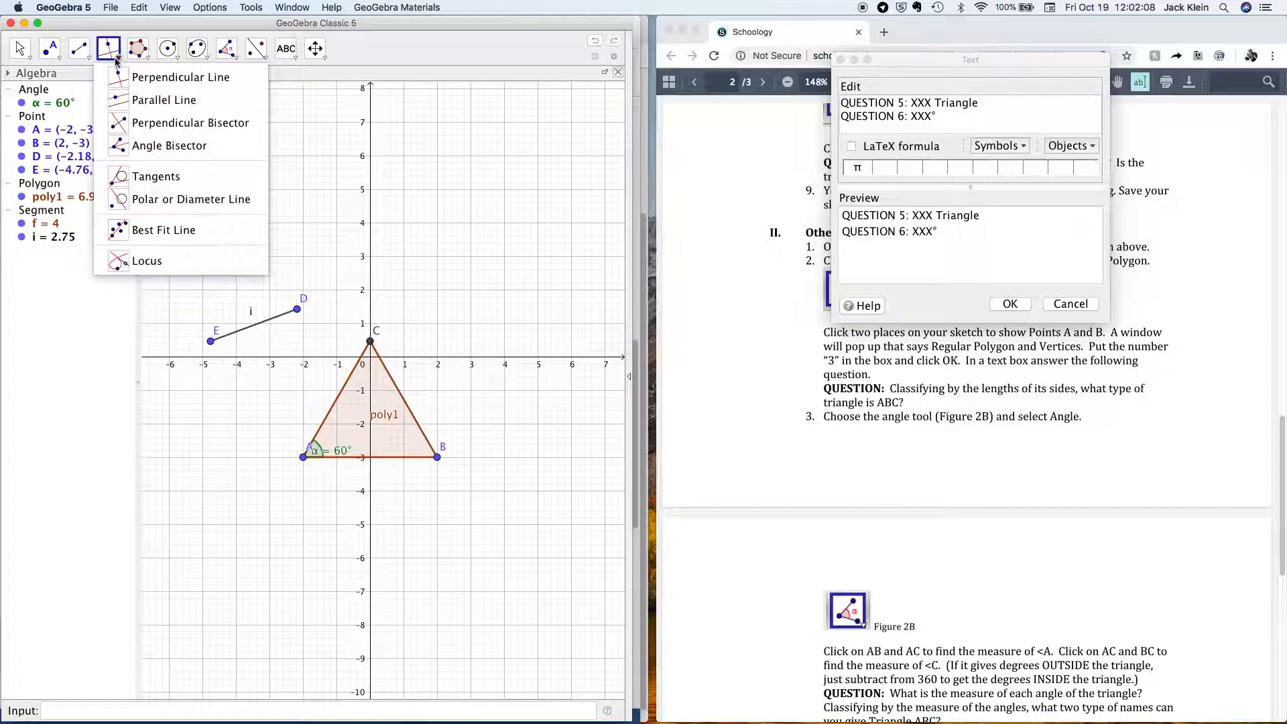
pyautogui.click(118, 77)
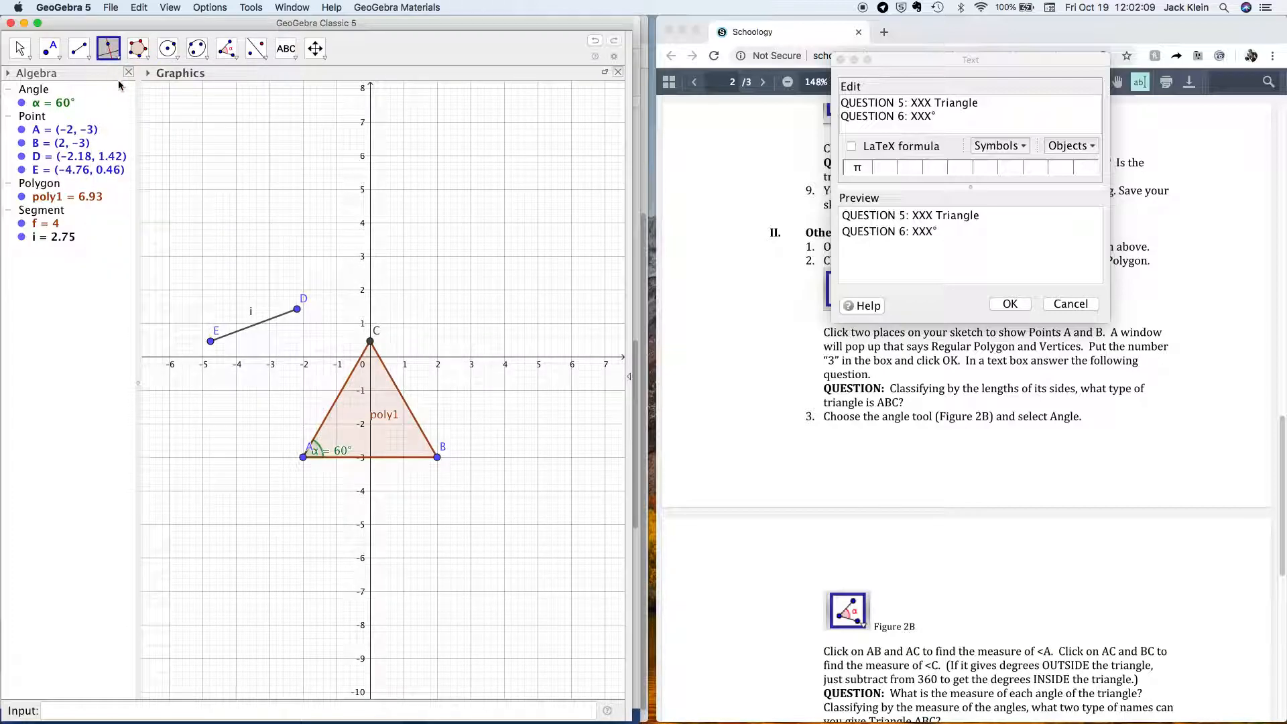
pyautogui.click(248, 328)
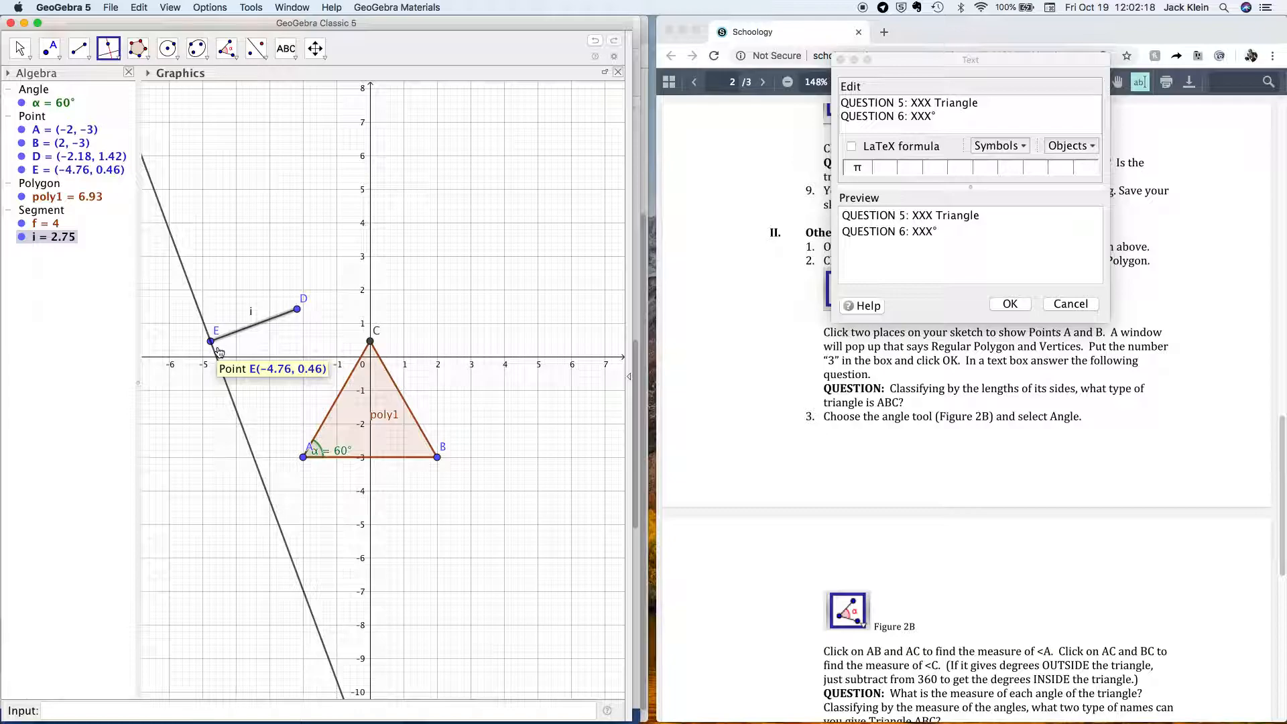
pyautogui.click(301, 311)
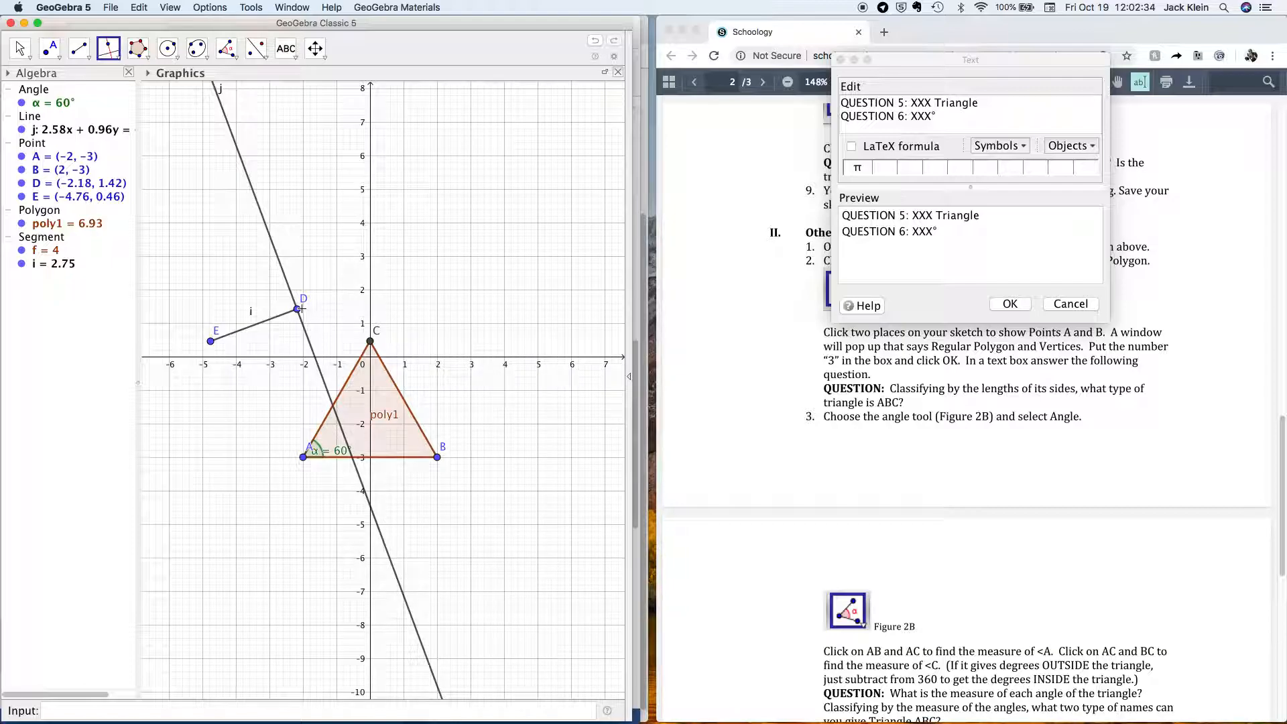
pyautogui.click(50, 48)
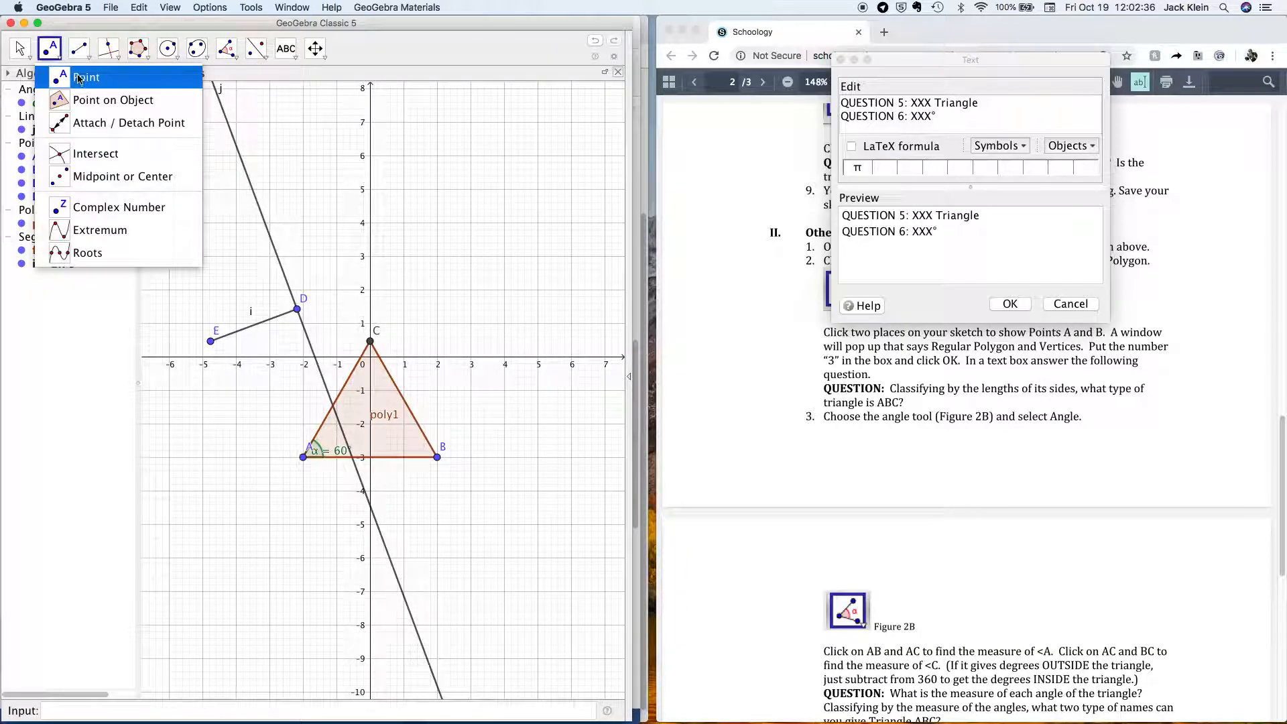
# Place F at (−3.32, 4.48) on line j, draw polygon DEF, and hide line j.
pyautogui.click(79, 79)
pyautogui.click(258, 205)
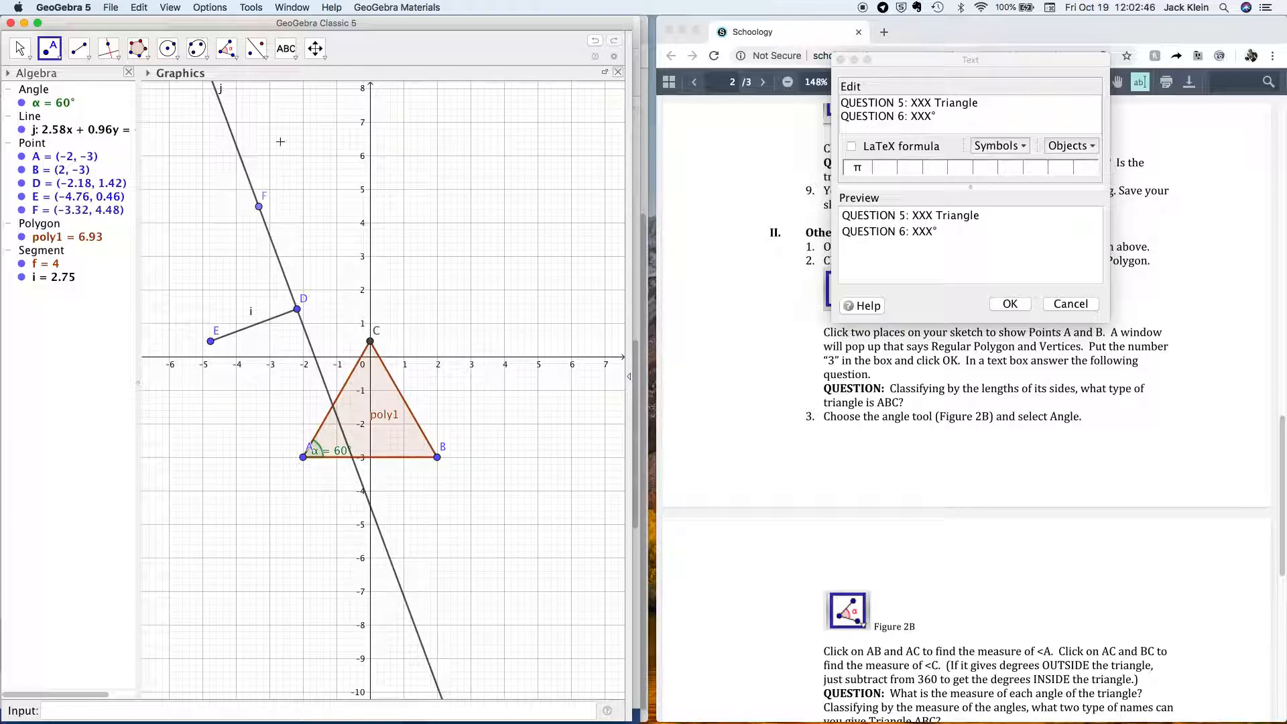
pyautogui.click(148, 58)
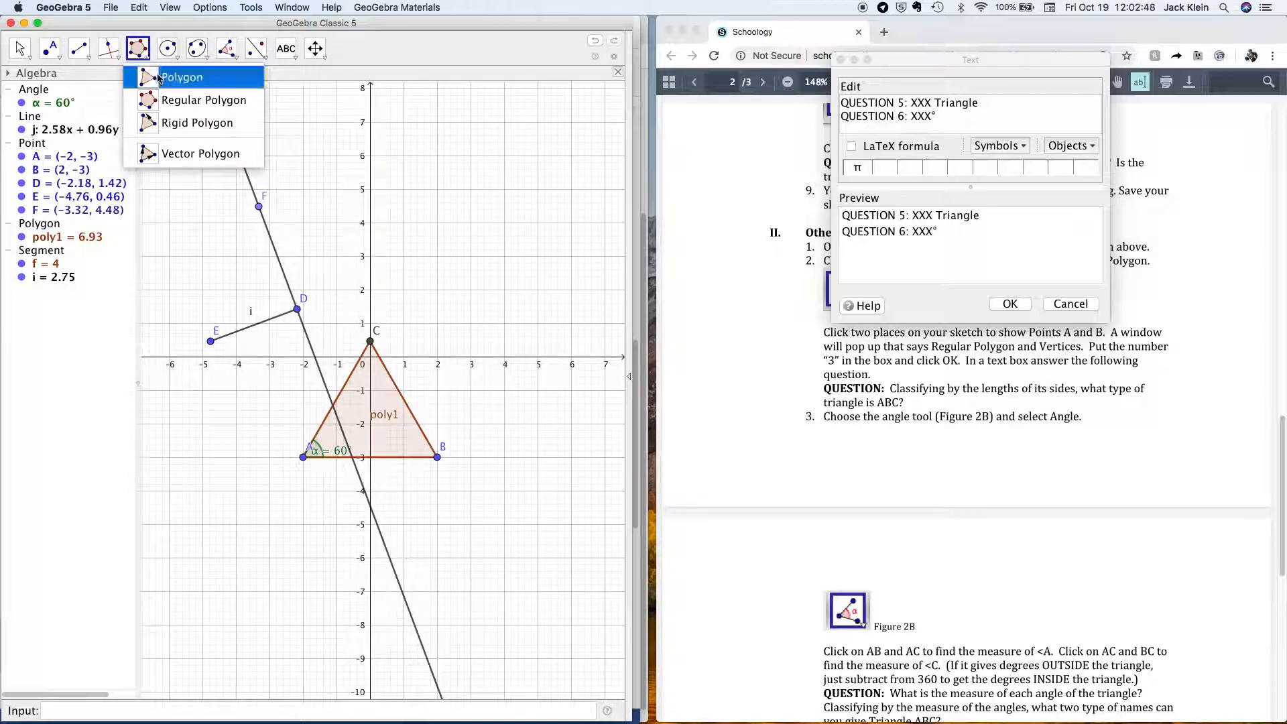
pyautogui.click(180, 77)
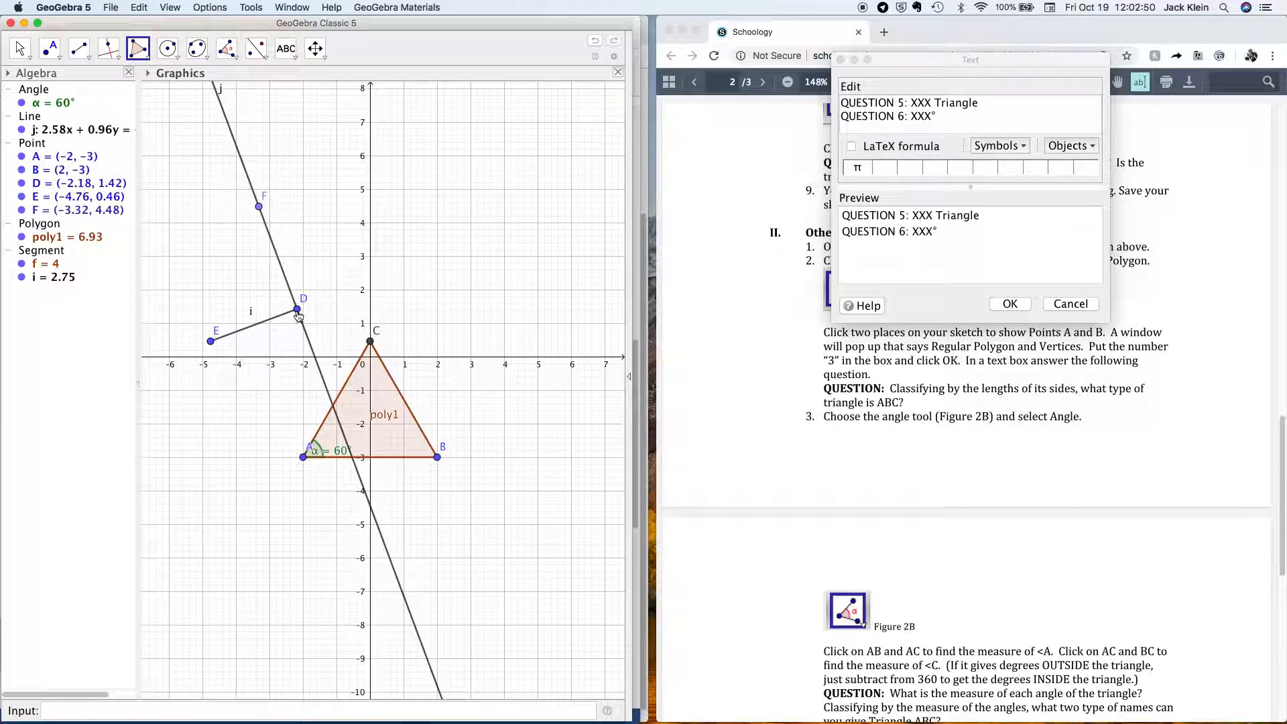
pyautogui.click(297, 309)
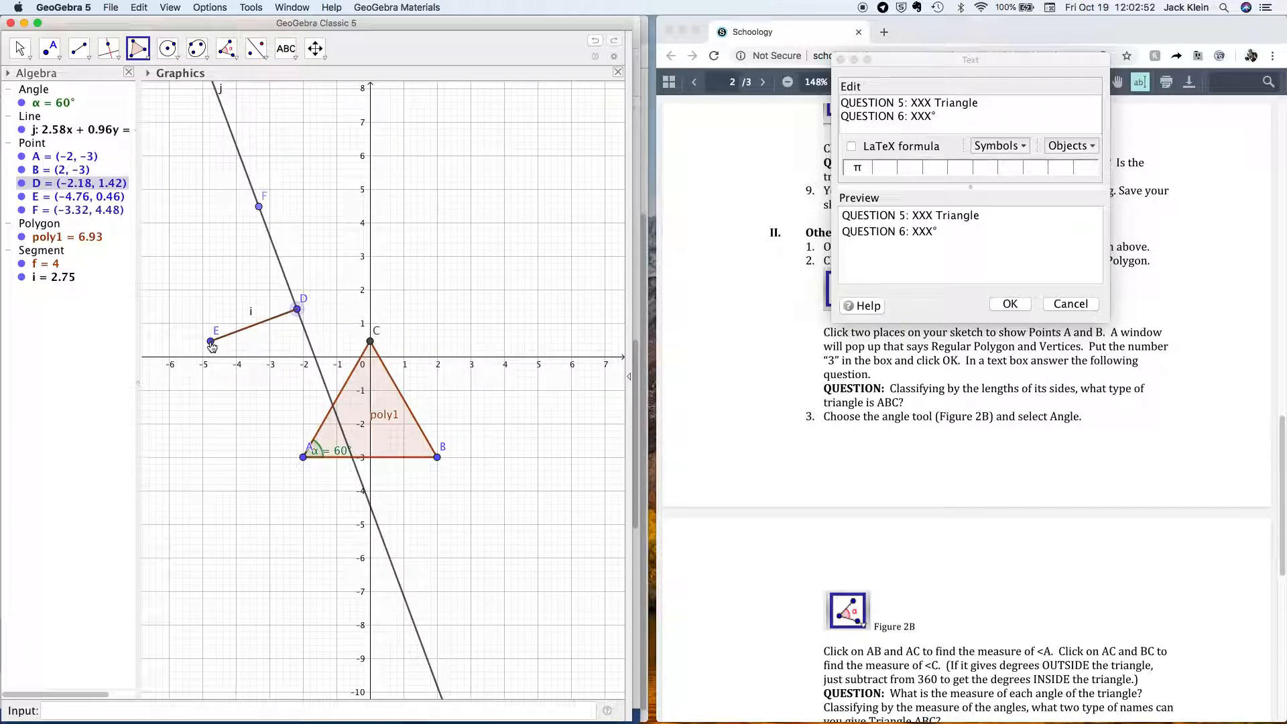
pyautogui.click(211, 343)
pyautogui.click(260, 207)
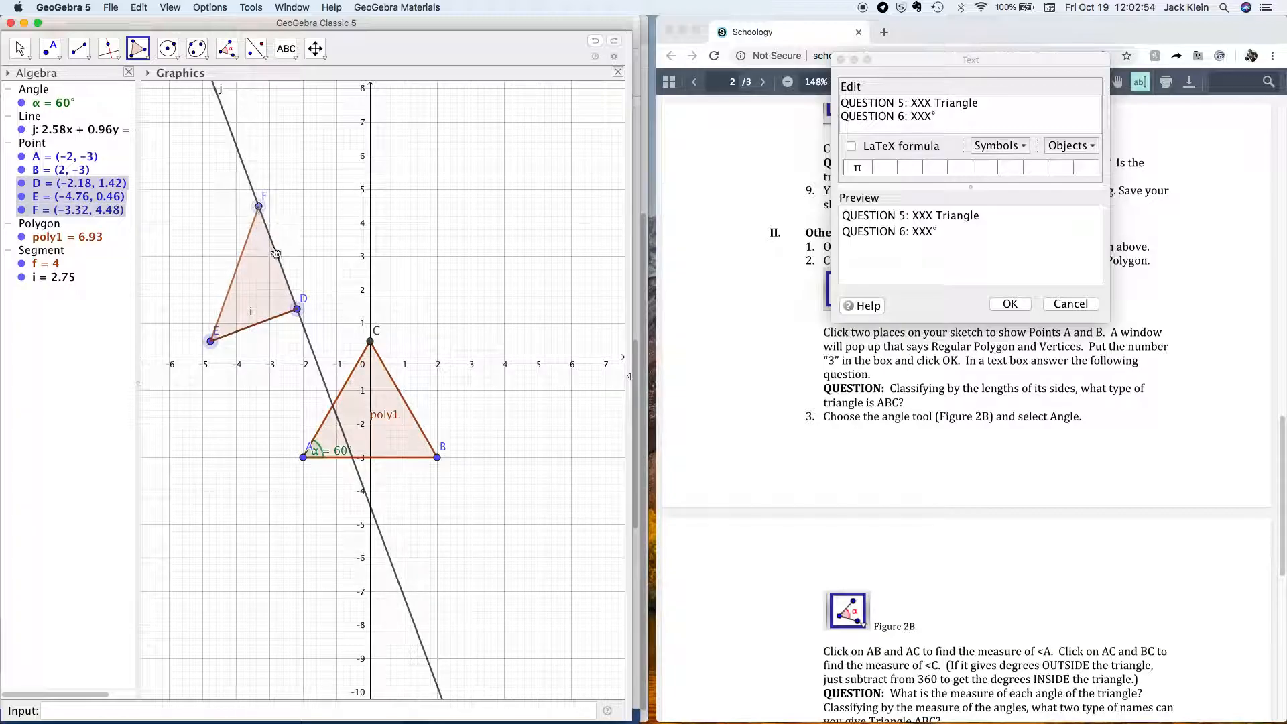
pyautogui.click(297, 309)
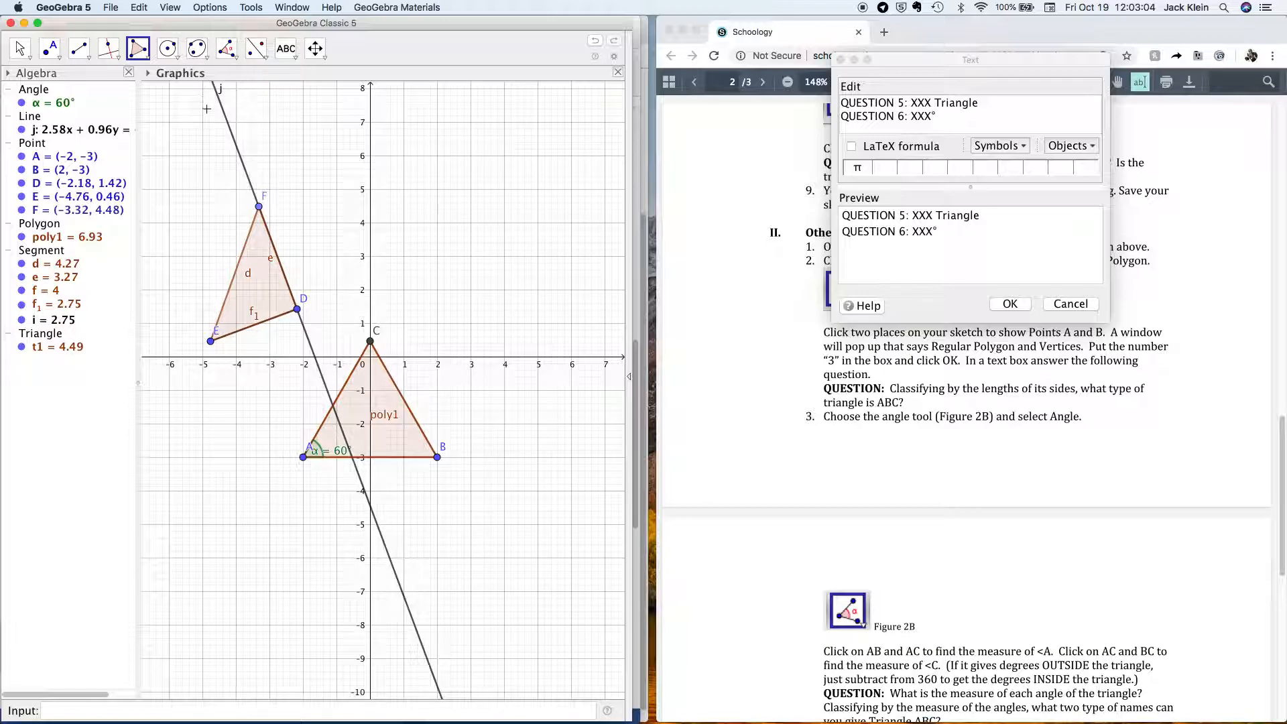
pyautogui.click(22, 130)
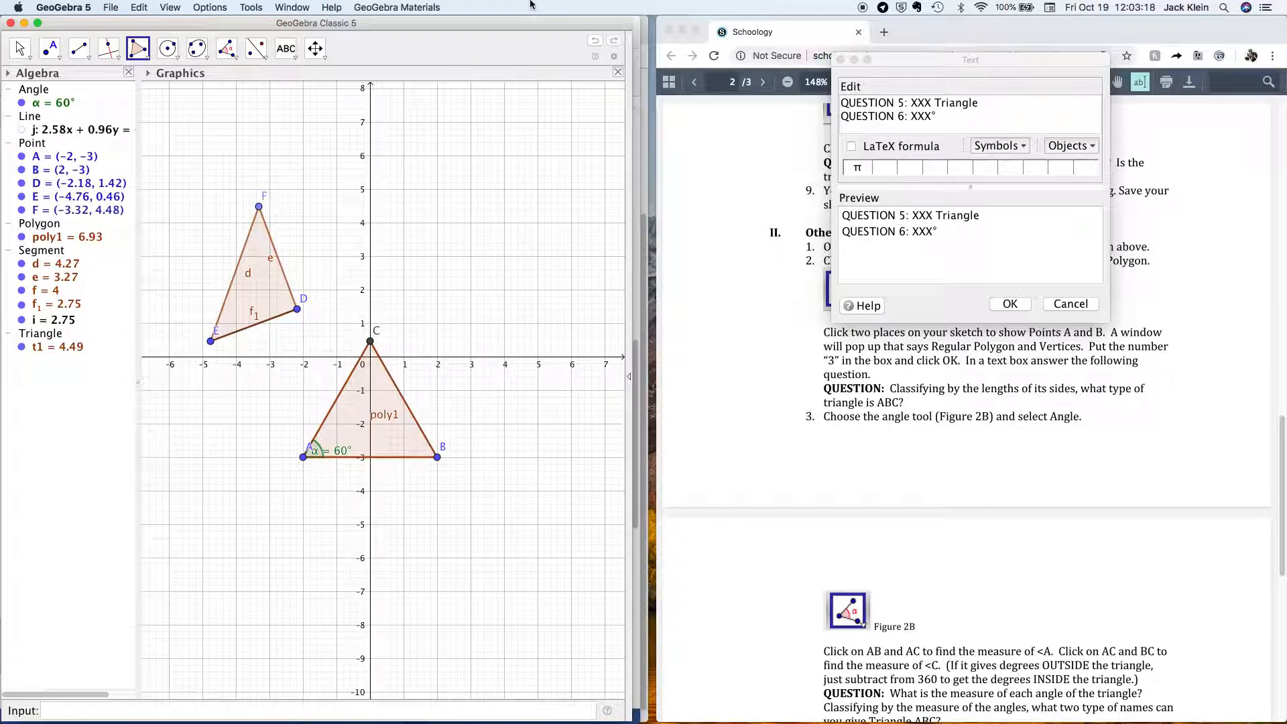
# Add the third line 'QUESTION 7: XXX Triangle, YYY Triangle' to the answer text.
pyautogui.click(887, 129)
pyautogui.press('Return')
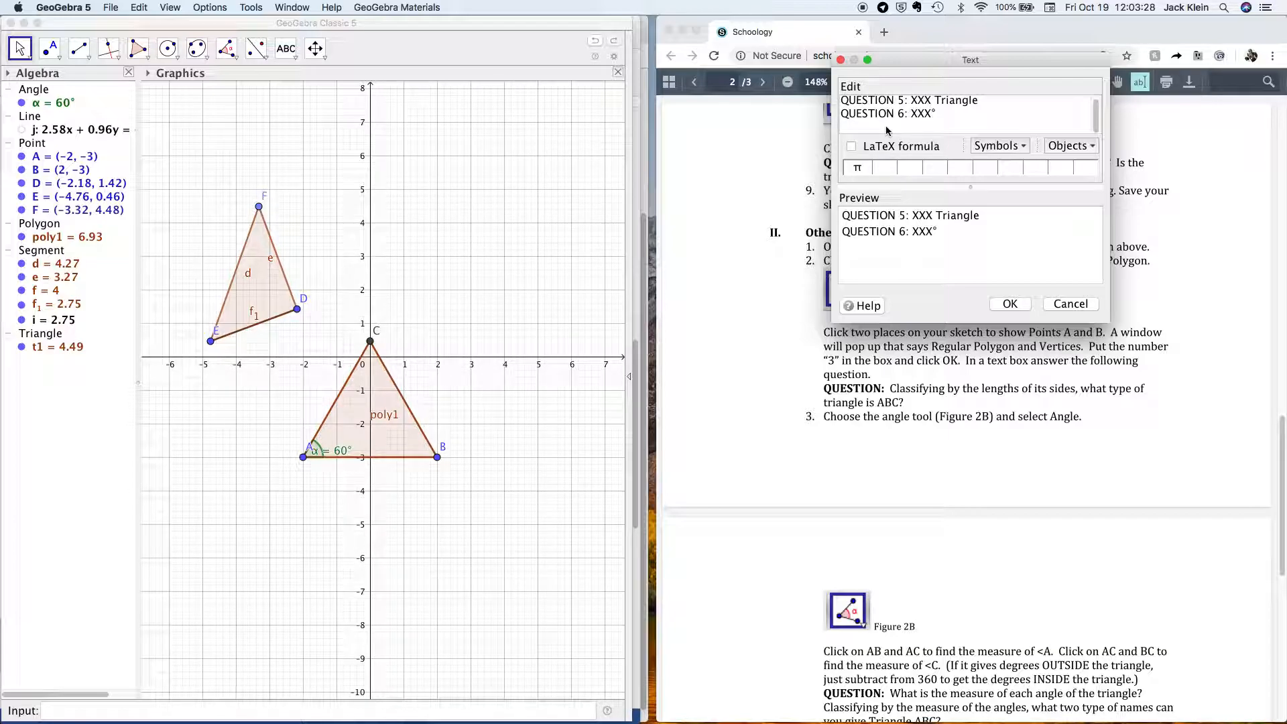
pyautogui.write('QUESTION 7: XXX ')
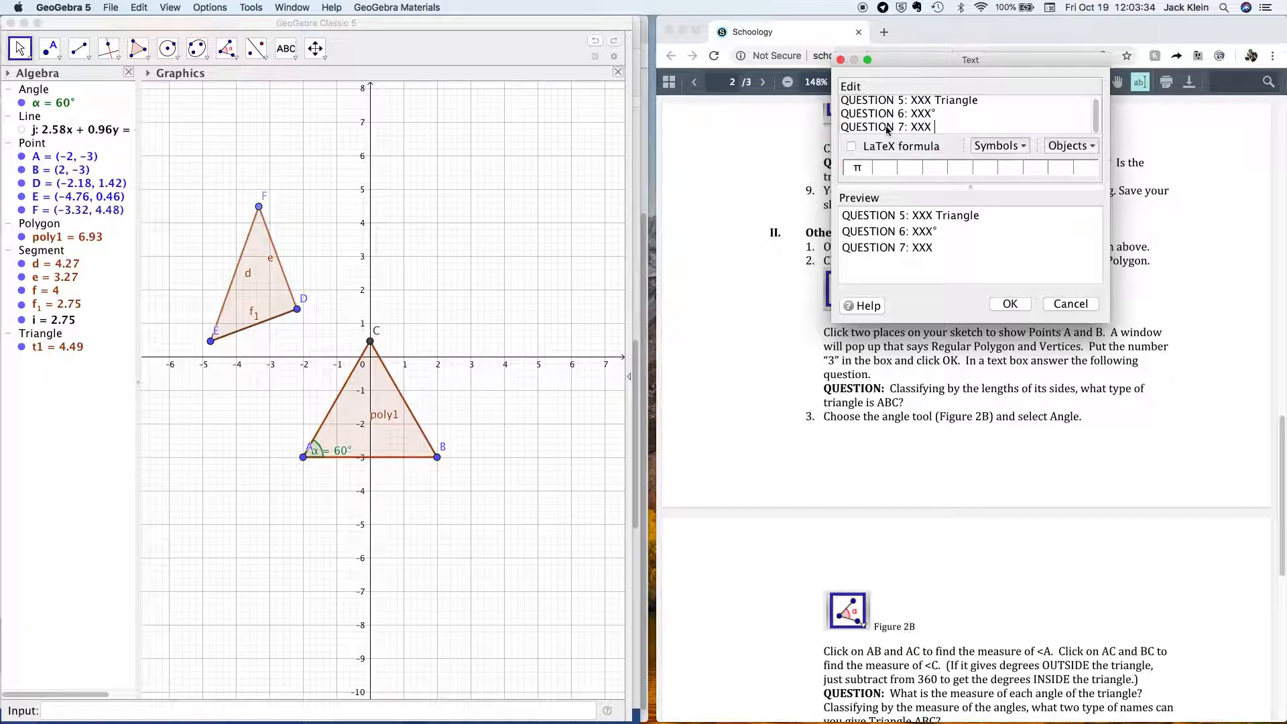
pyautogui.write('Triangle, YYY Triangle')
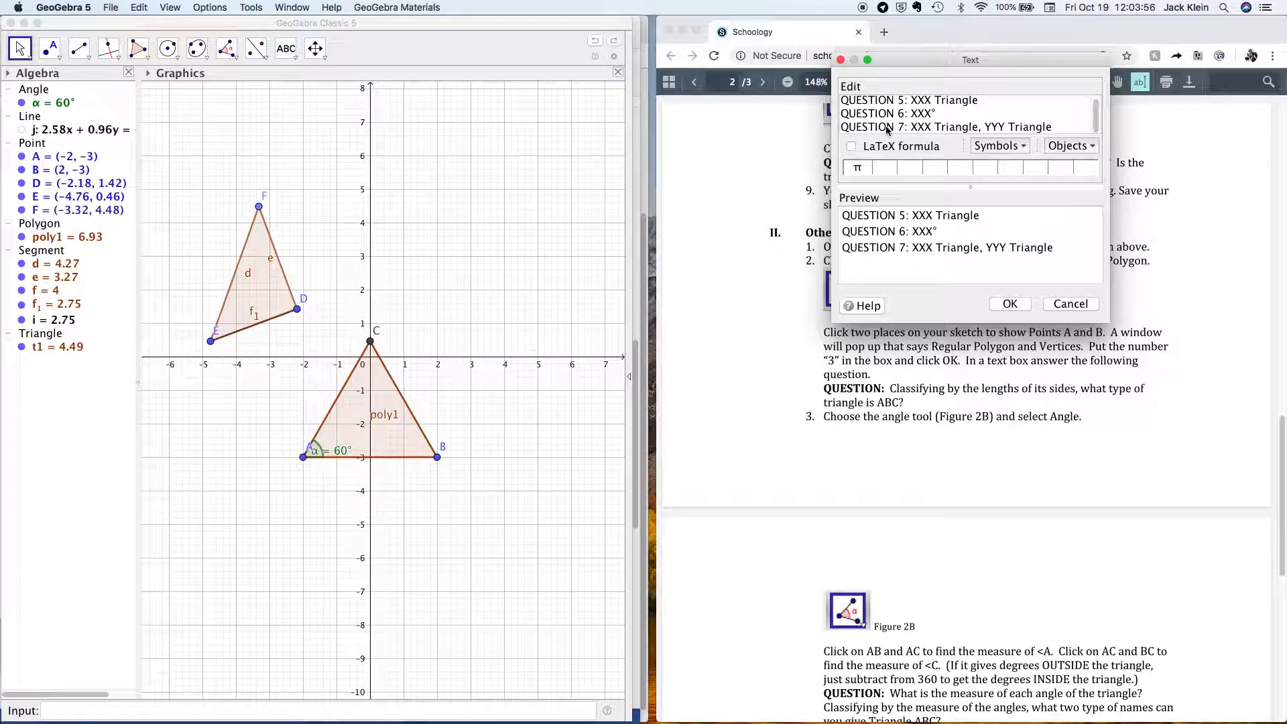
# Place the answer text above-right of point C, deselect everything, and bring Word forward.
pyautogui.click(1010, 304)
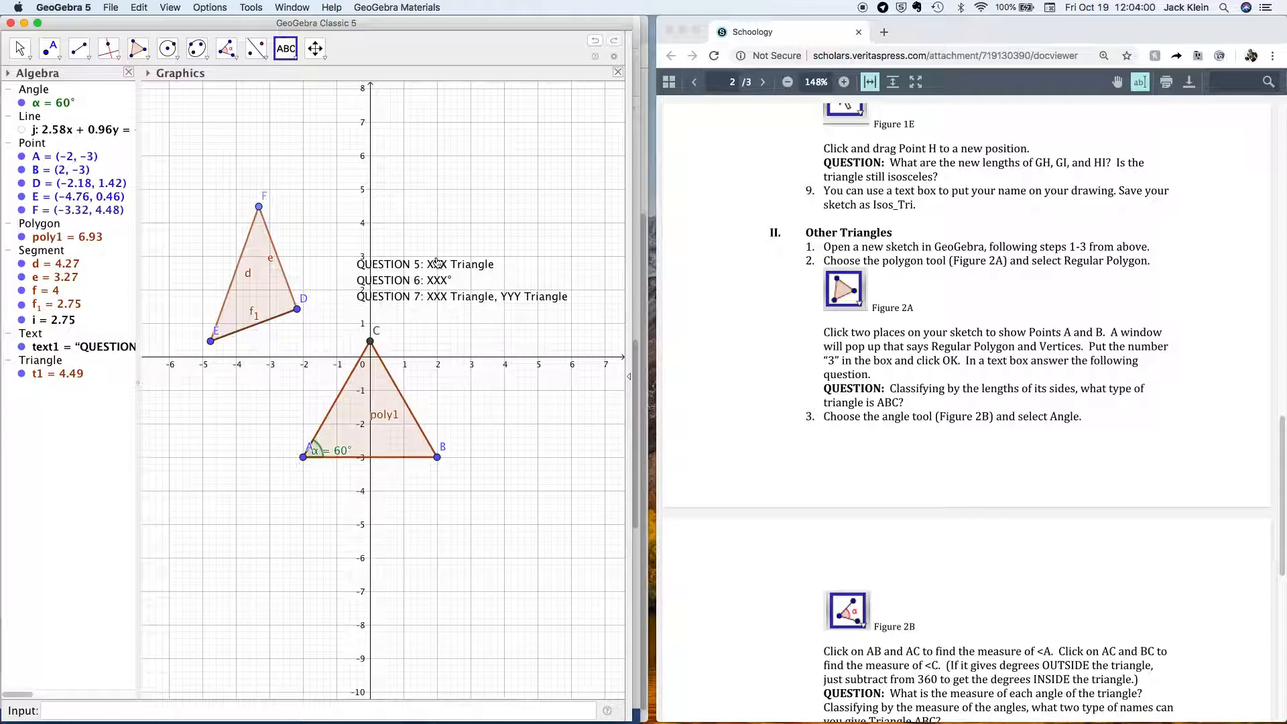
pyautogui.moveTo(445, 256); pyautogui.dragTo(478, 228)
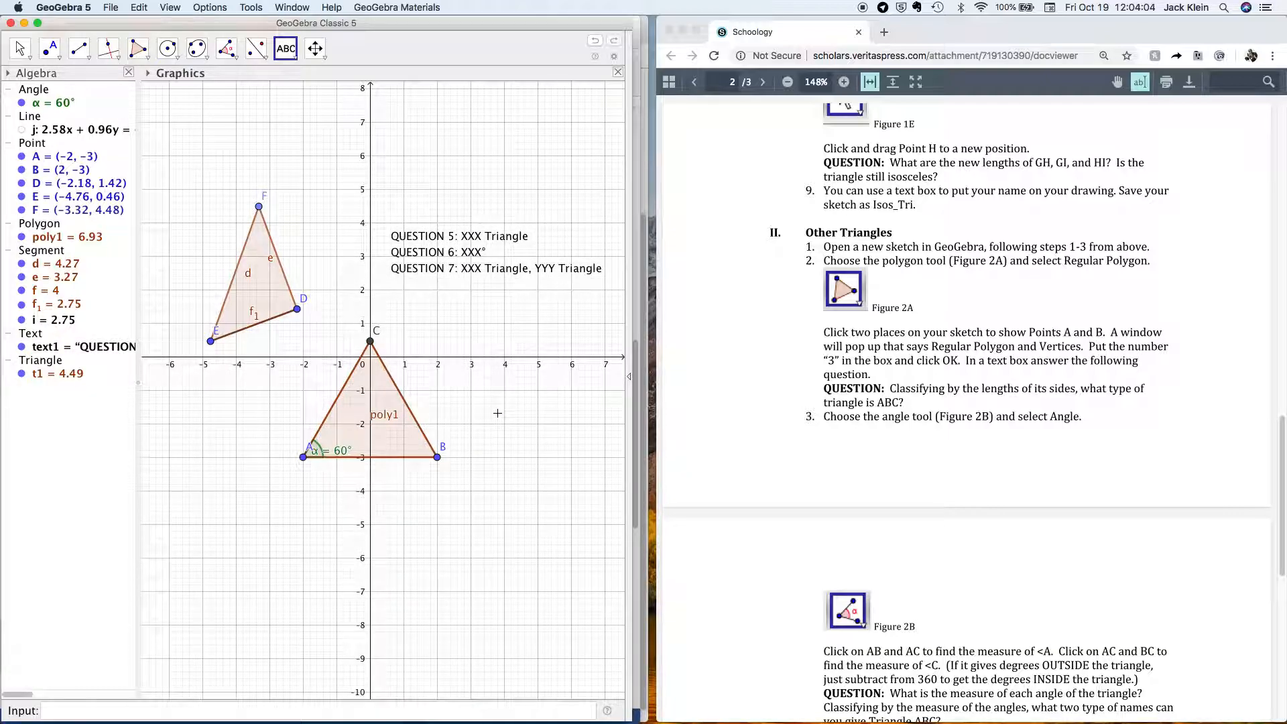
pyautogui.moveTo(185, 180); pyautogui.dragTo(631, 478)
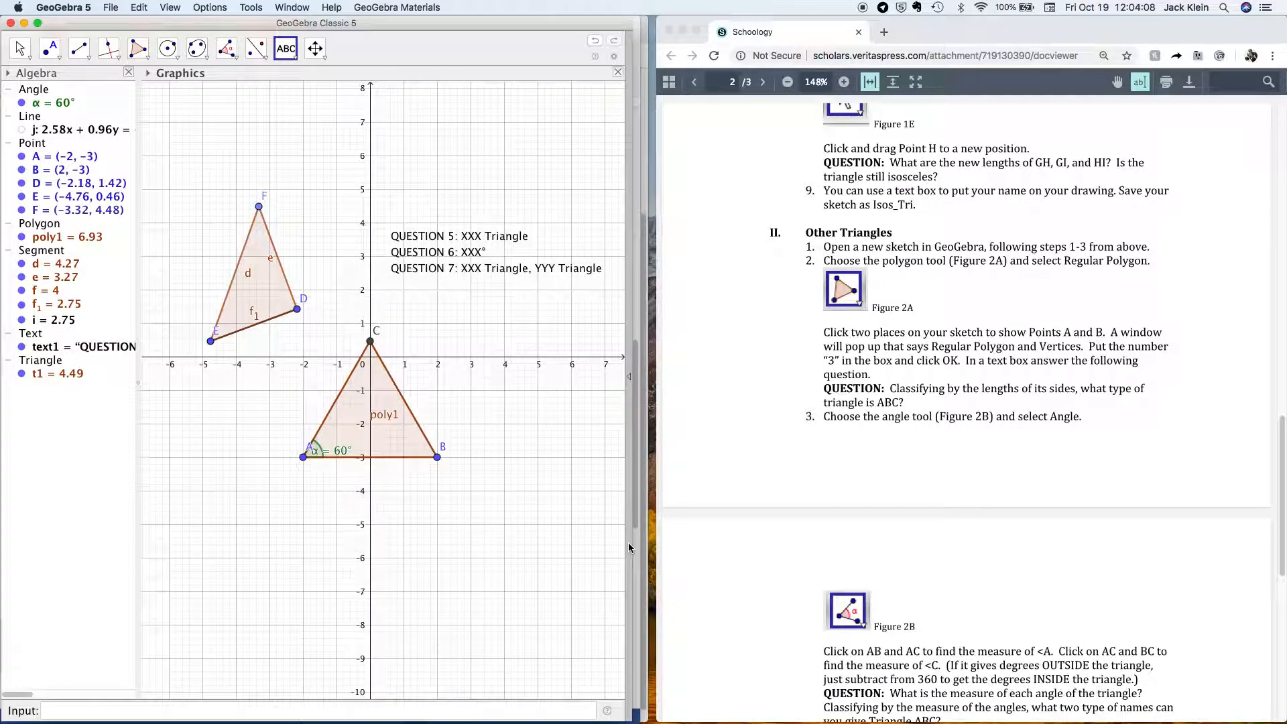
pyautogui.hotkey('ctrl', 'Up')
pyautogui.click(441, 244)
# Paste the GeoGebra triangle graph below the Other_Tri heading on page 2.
pyautogui.scroll(10, 353, 249)
pyautogui.click(184, 275)
pyautogui.press('super+v')
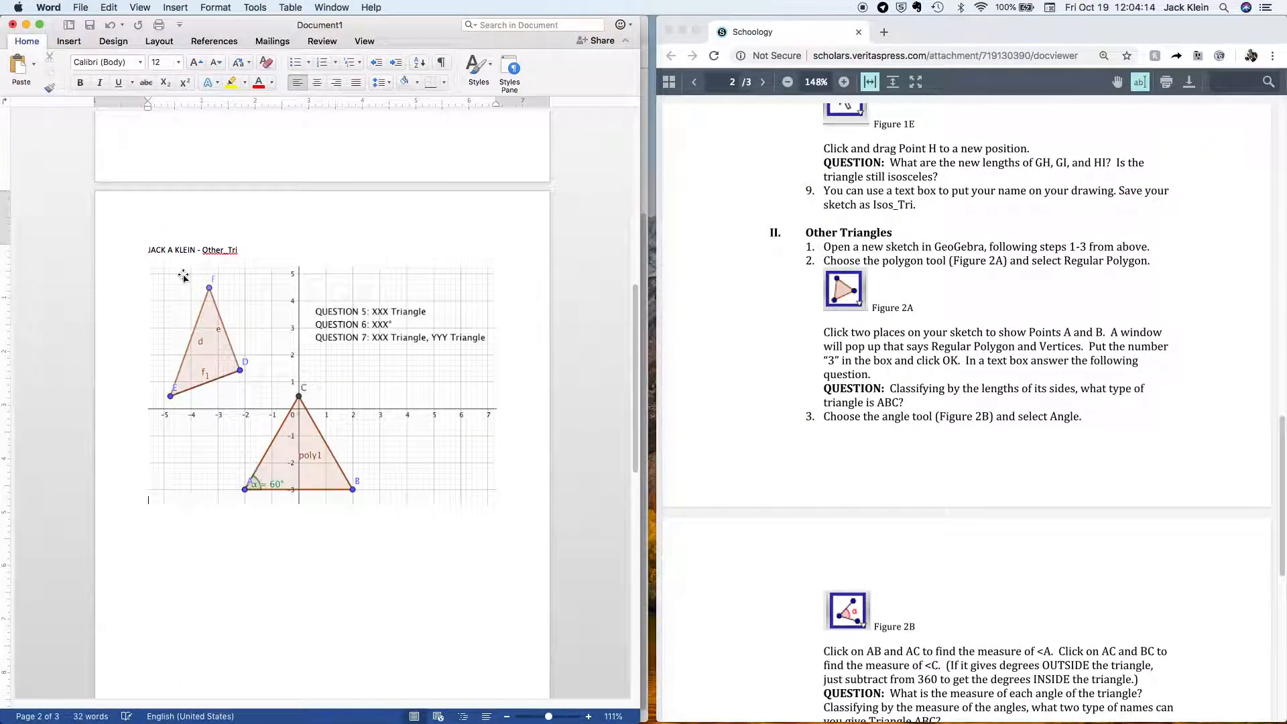
pyautogui.scroll(8, 282, 332)
pyautogui.scroll(-8, 282, 332)
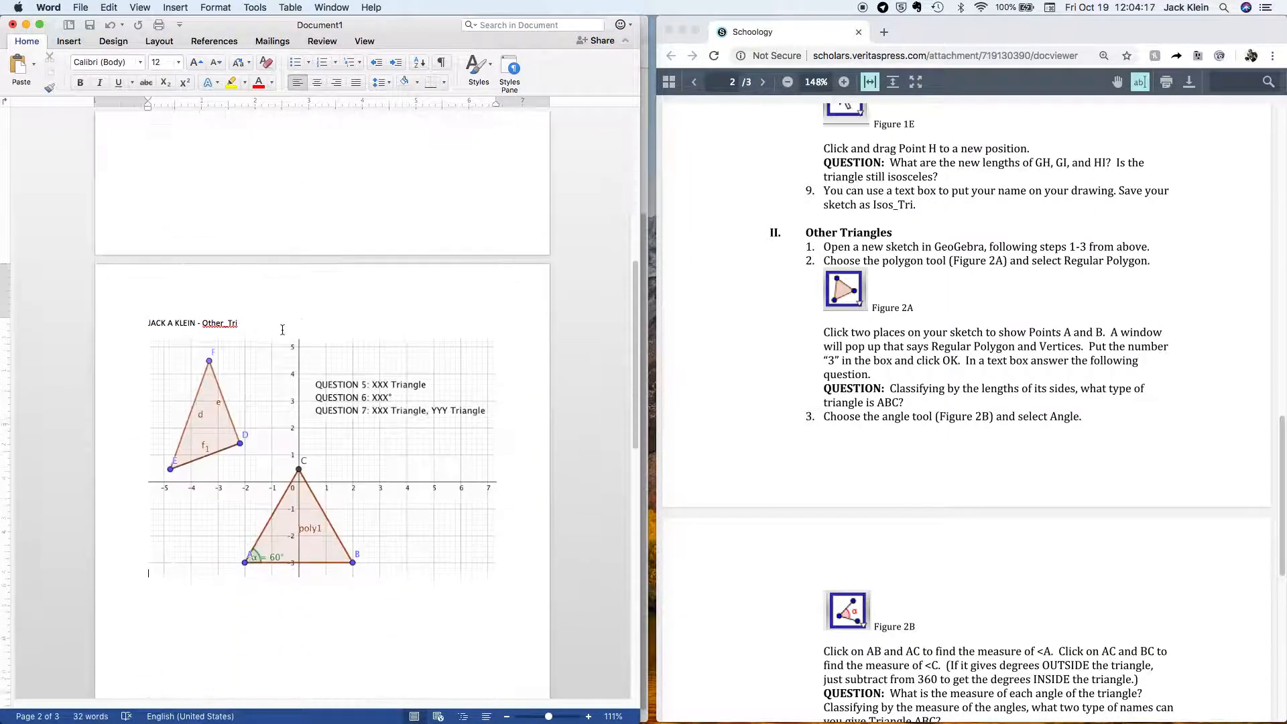
# Scroll the browser instructions to step 4, then bring GeoGebra back to the front.
pyautogui.click(923, 444)
pyautogui.scroll(-3, 923, 440)
pyautogui.hotkey('ctrl', 'Up')
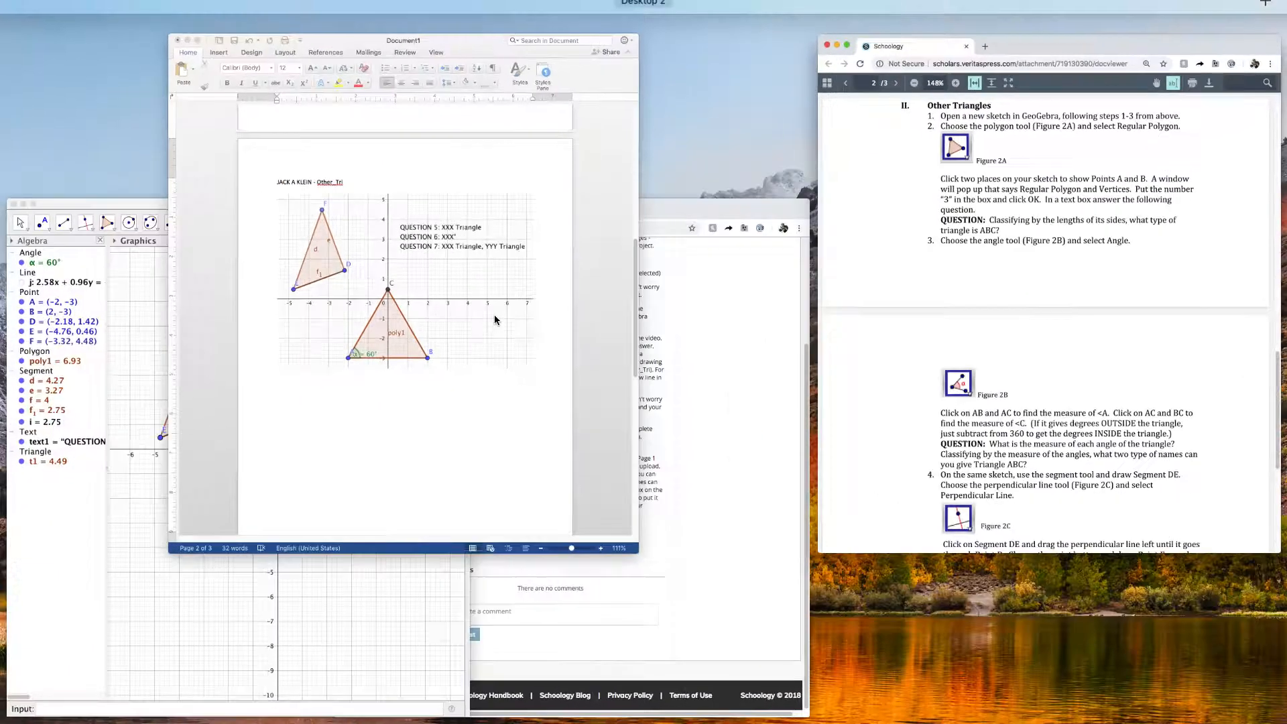
pyautogui.click(163, 454)
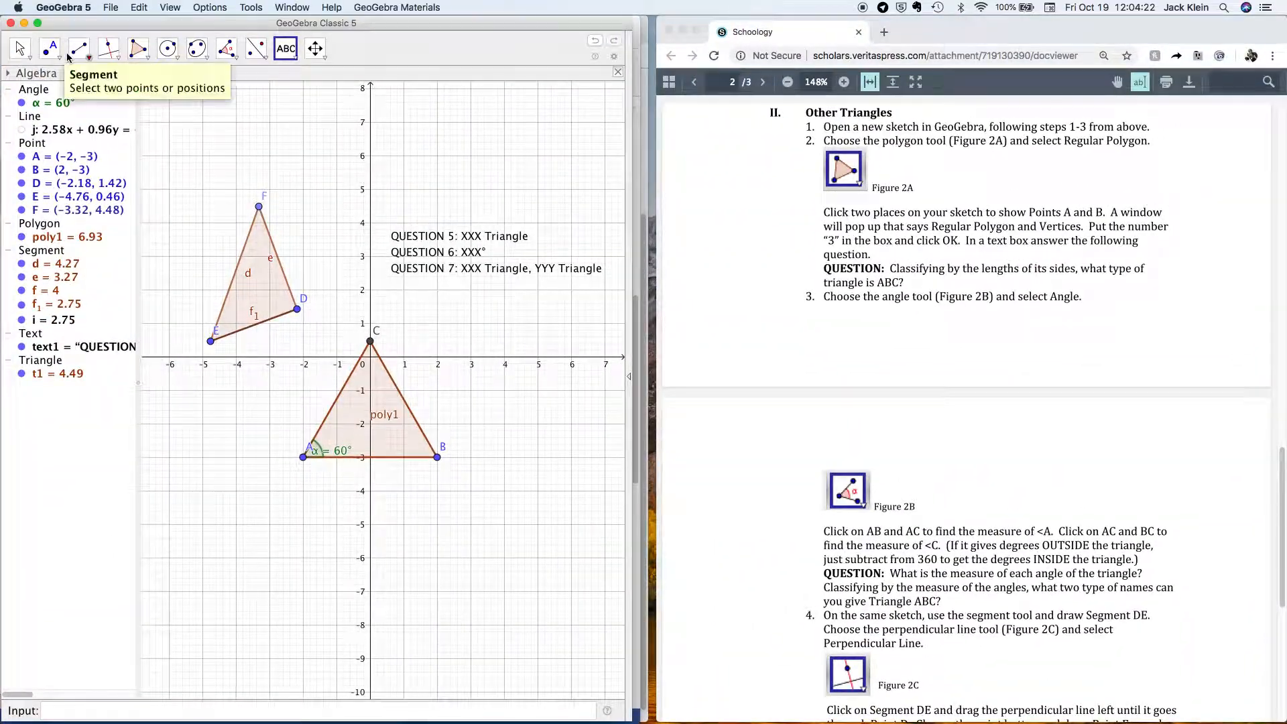
# Save the GeoGebra triangle sketch under the new name Other_Tri in Downloads.
pyautogui.click(113, 8)
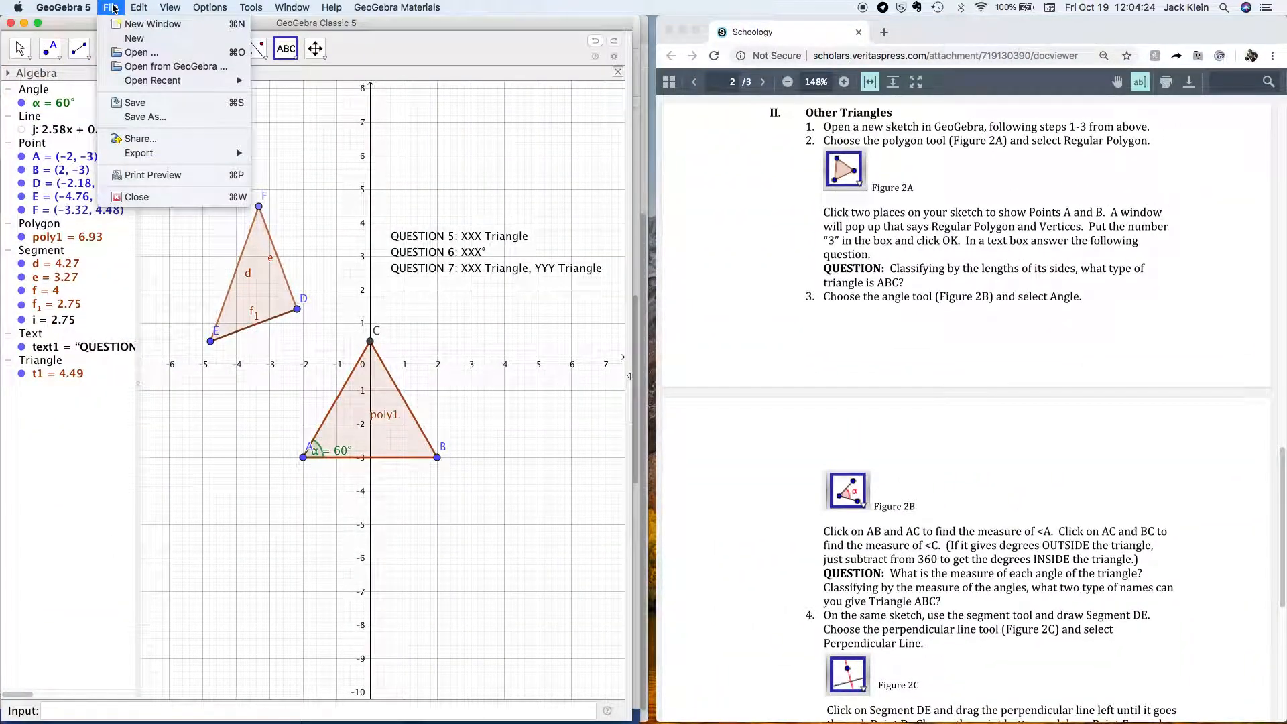
pyautogui.click(168, 117)
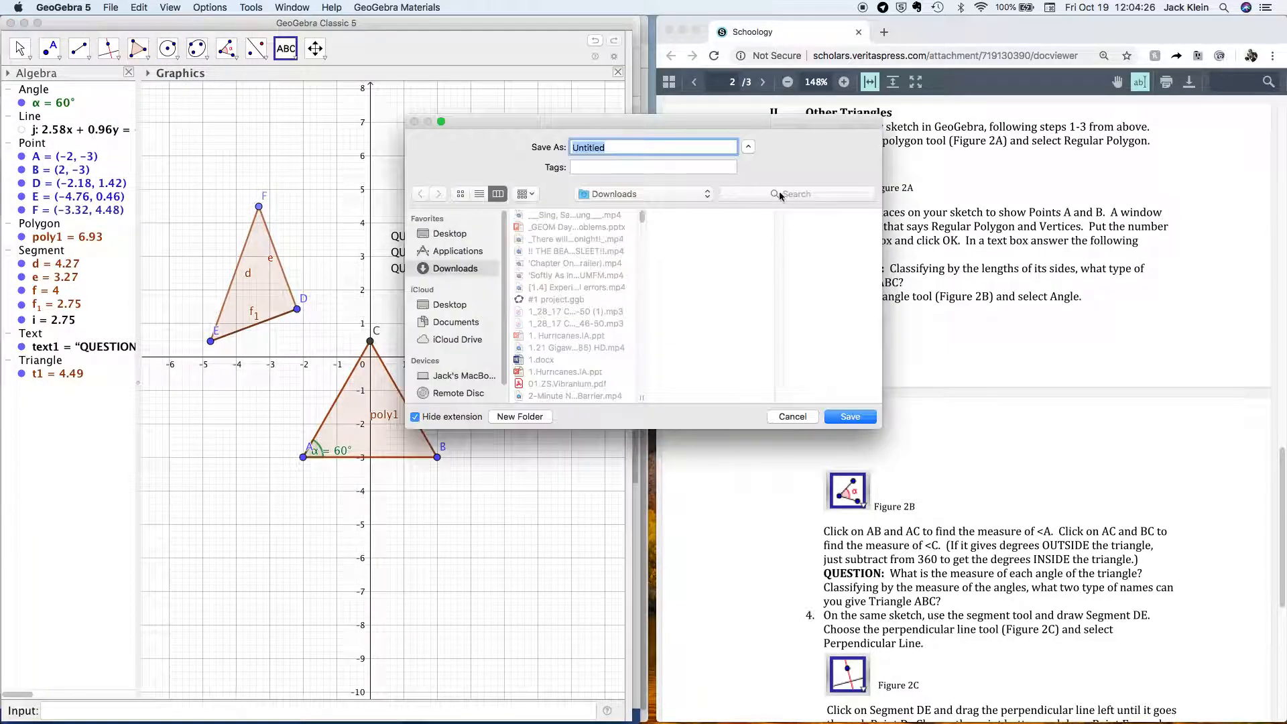
pyautogui.write('Other_Tri')
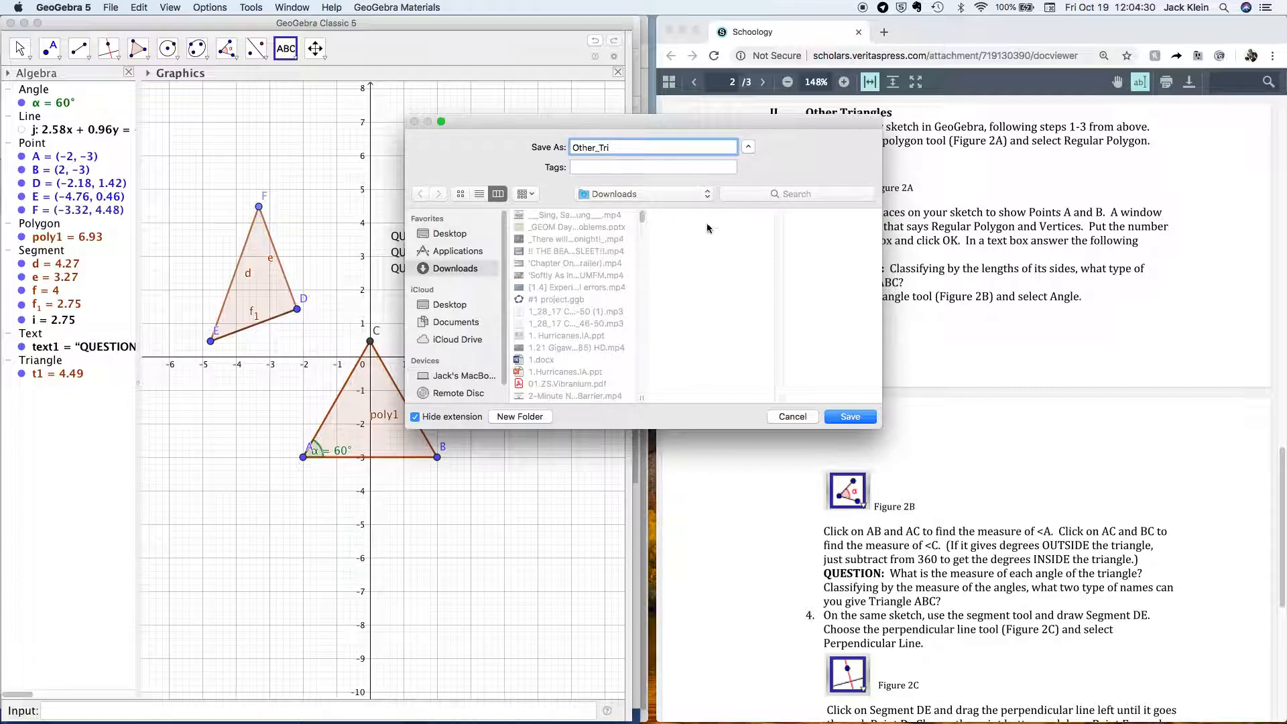
pyautogui.click(846, 416)
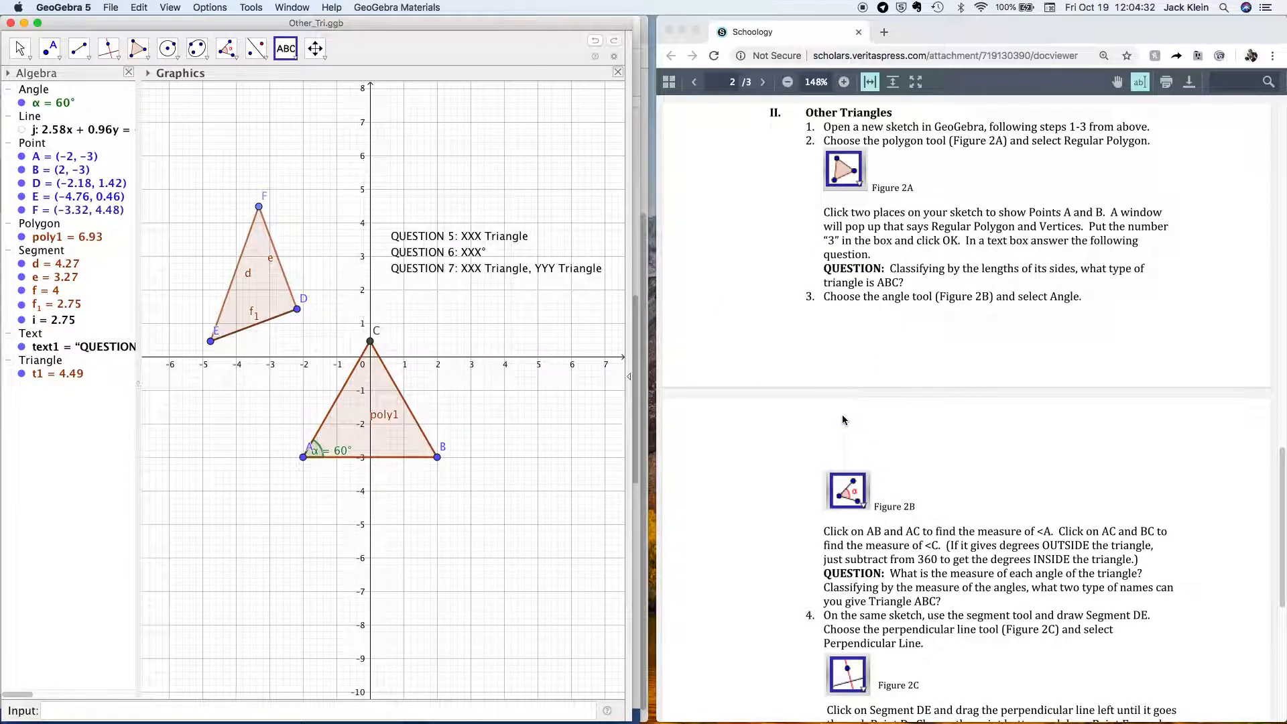
pyautogui.scroll(-10, 806, 354)
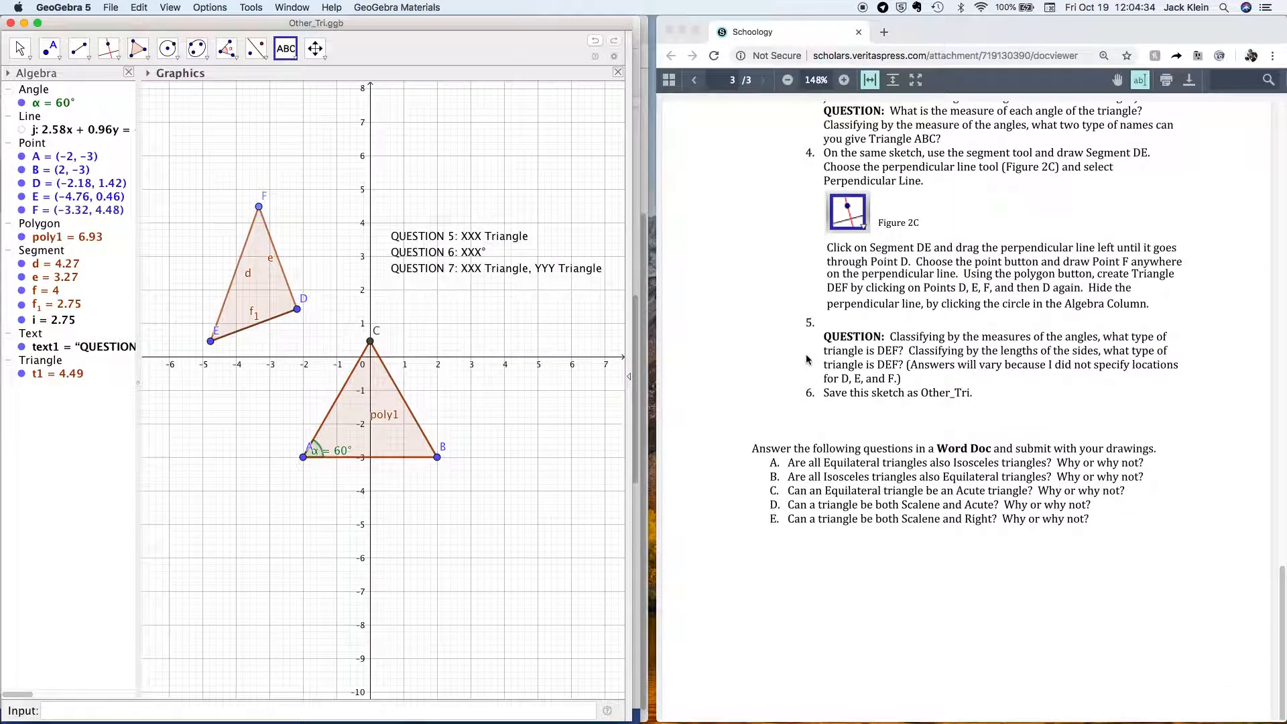
# Copy the final Word-doc questions A through E from the instructions in Chrome.
pyautogui.click(753, 448)
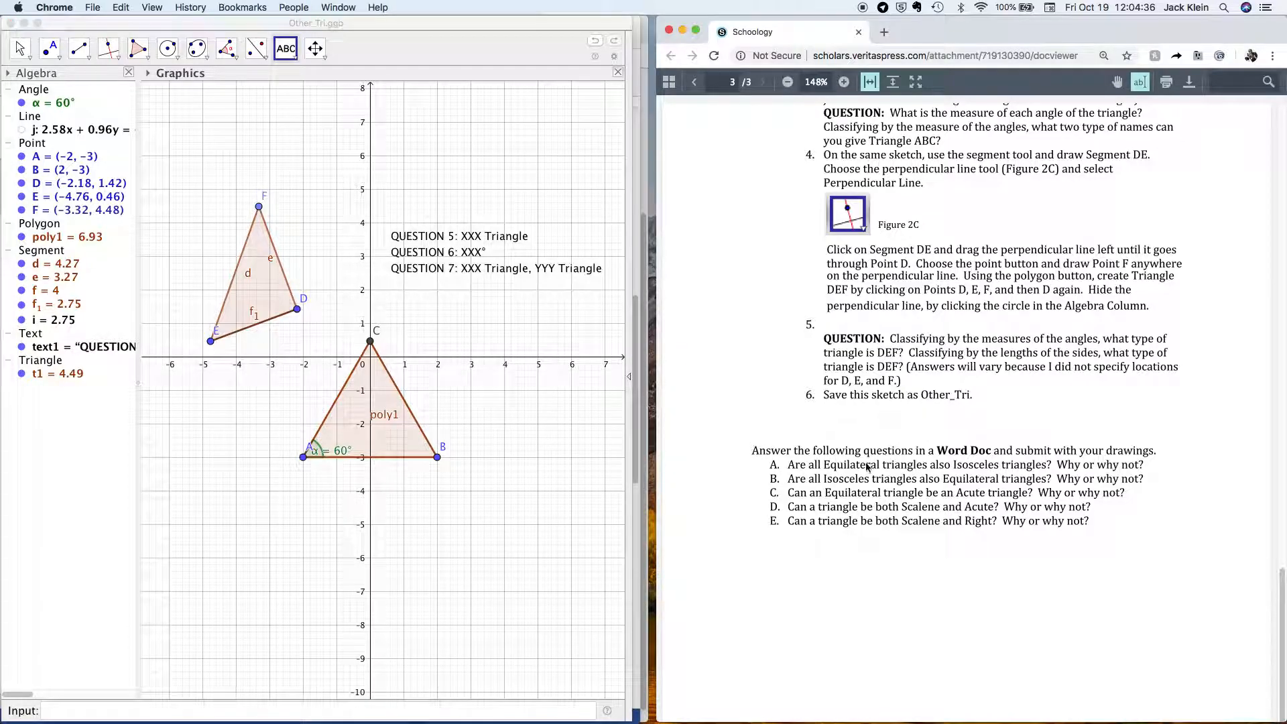
pyautogui.moveTo(866, 468); pyautogui.dragTo(1112, 526)
pyautogui.press('super+c')
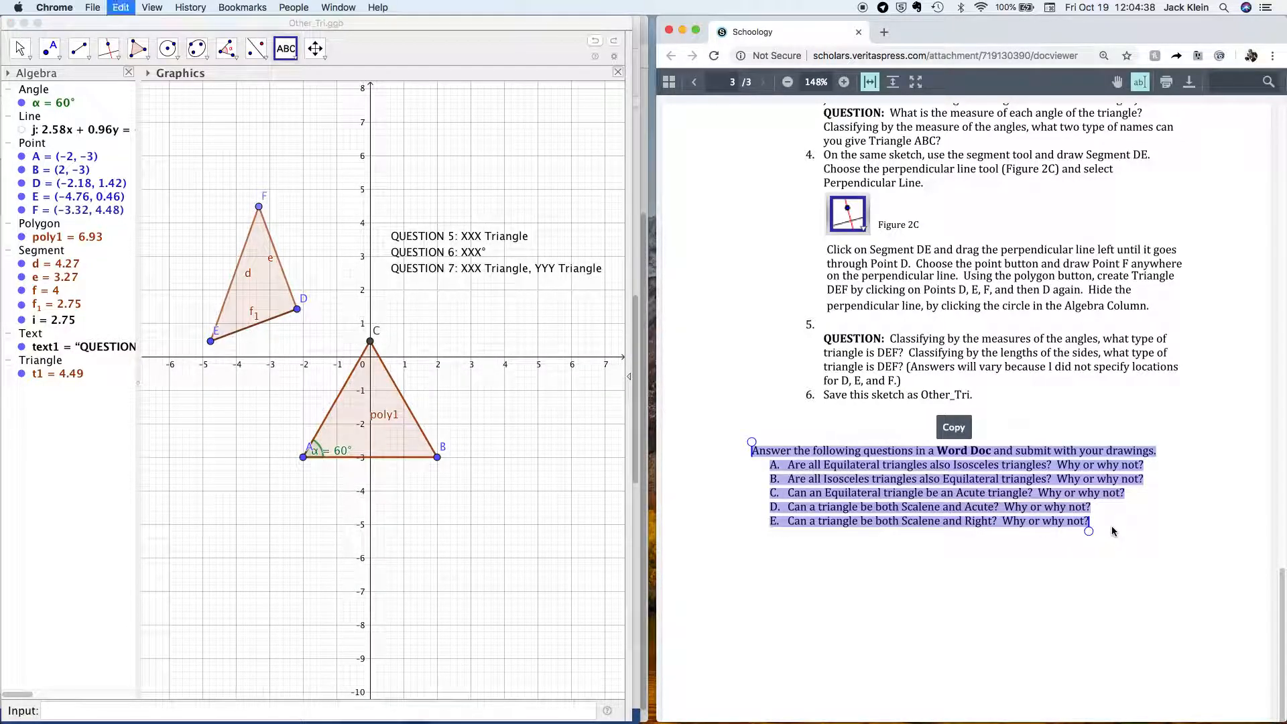
pyautogui.click(1043, 414)
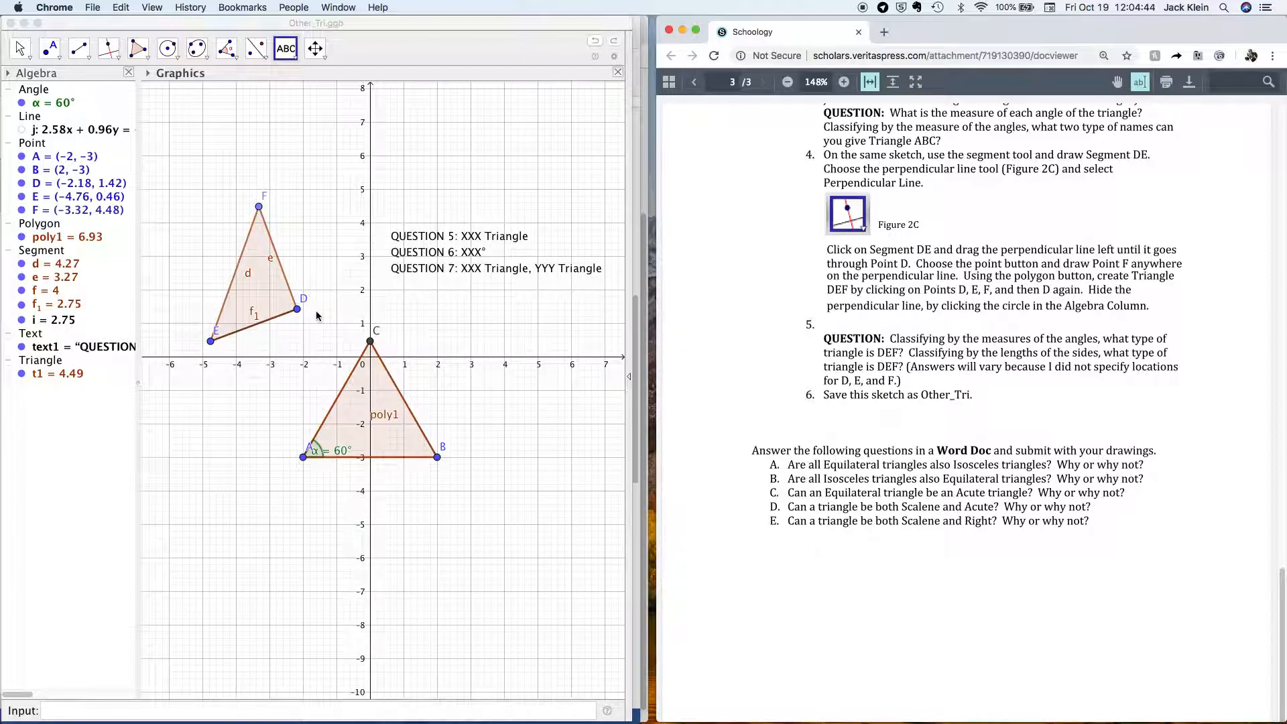
# Switch windows via Mission Control to bring the Word document back to the front.
pyautogui.hotkey('ctrl', 'Up')
pyautogui.click(692, 510)
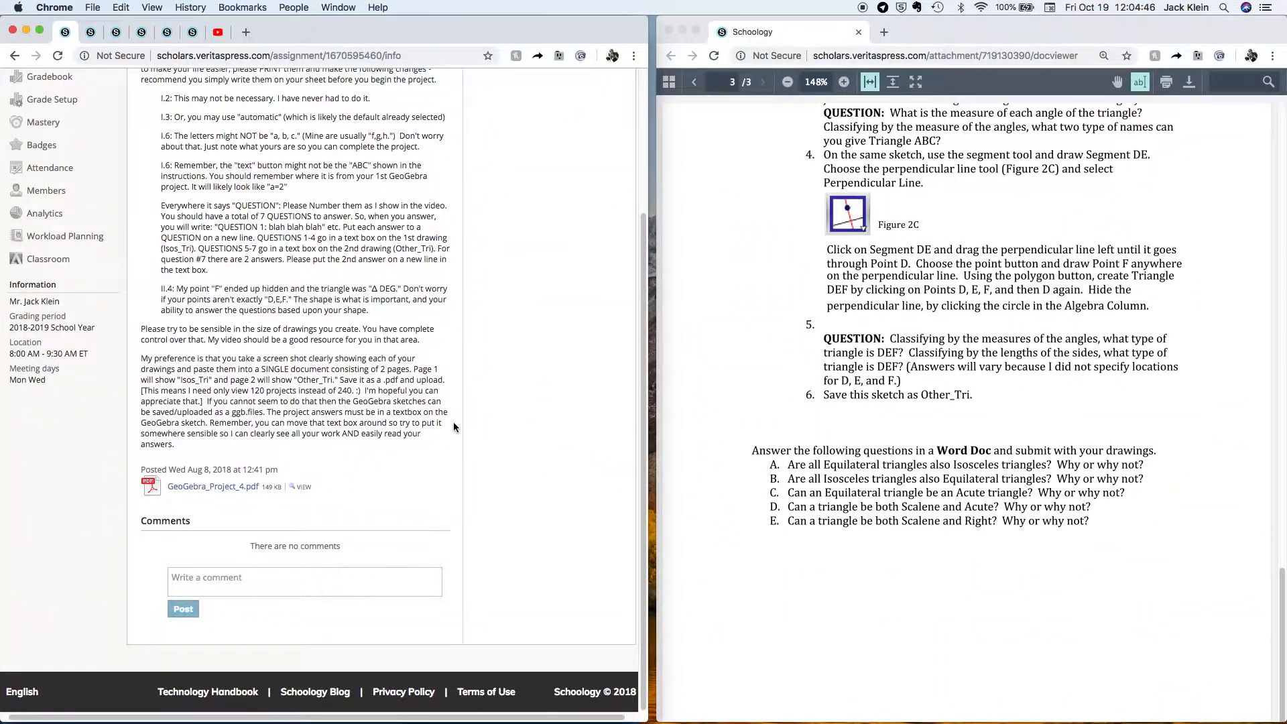
pyautogui.hotkey('ctrl', 'Up')
pyautogui.click(452, 291)
pyautogui.scroll(-8, 346, 423)
pyautogui.moveTo(149, 421); pyautogui.dragTo(219, 419)
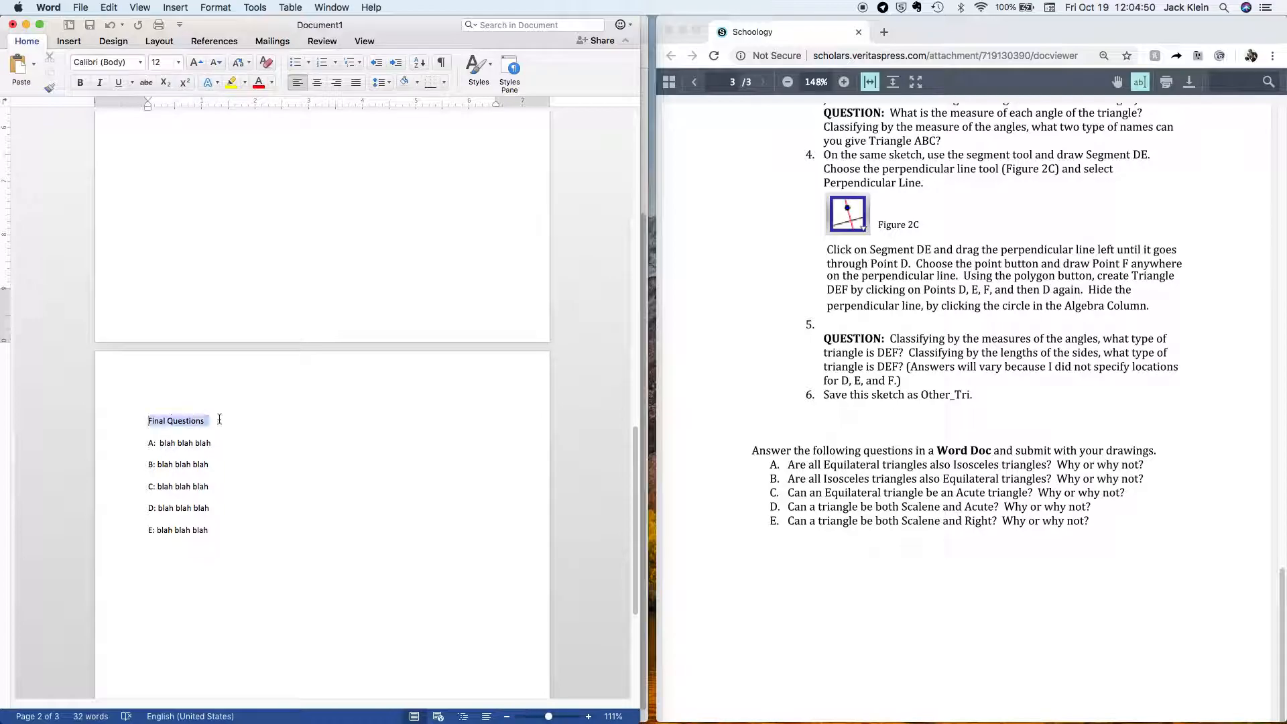
pyautogui.click(240, 415)
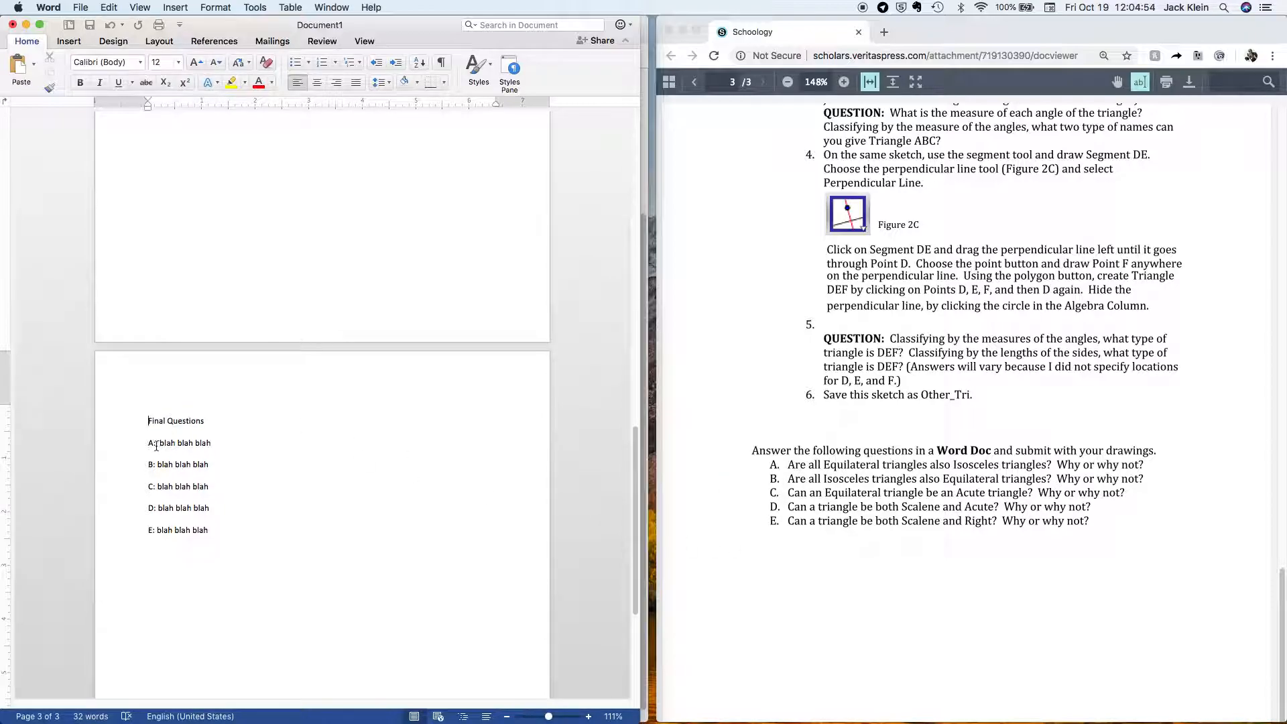
pyautogui.moveTo(161, 444); pyautogui.dragTo(216, 471)
pyautogui.click(276, 506)
pyautogui.scroll(10, 277, 506)
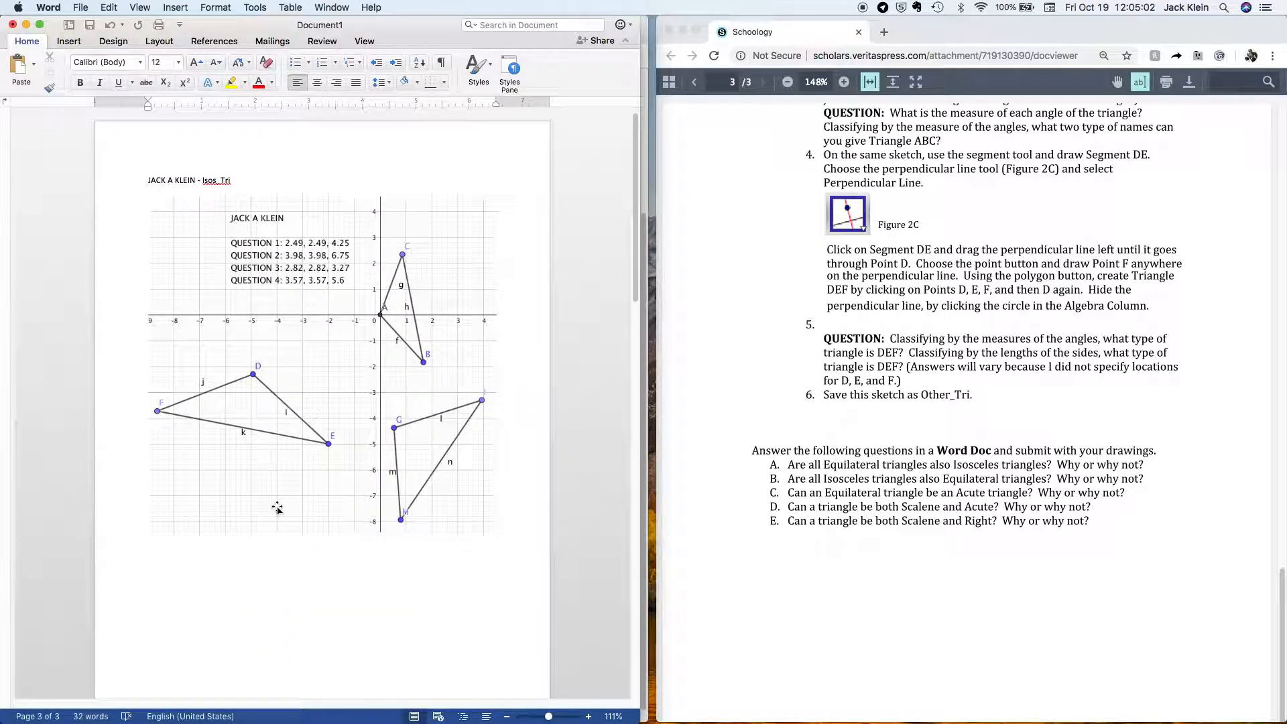
pyautogui.press('super+s')
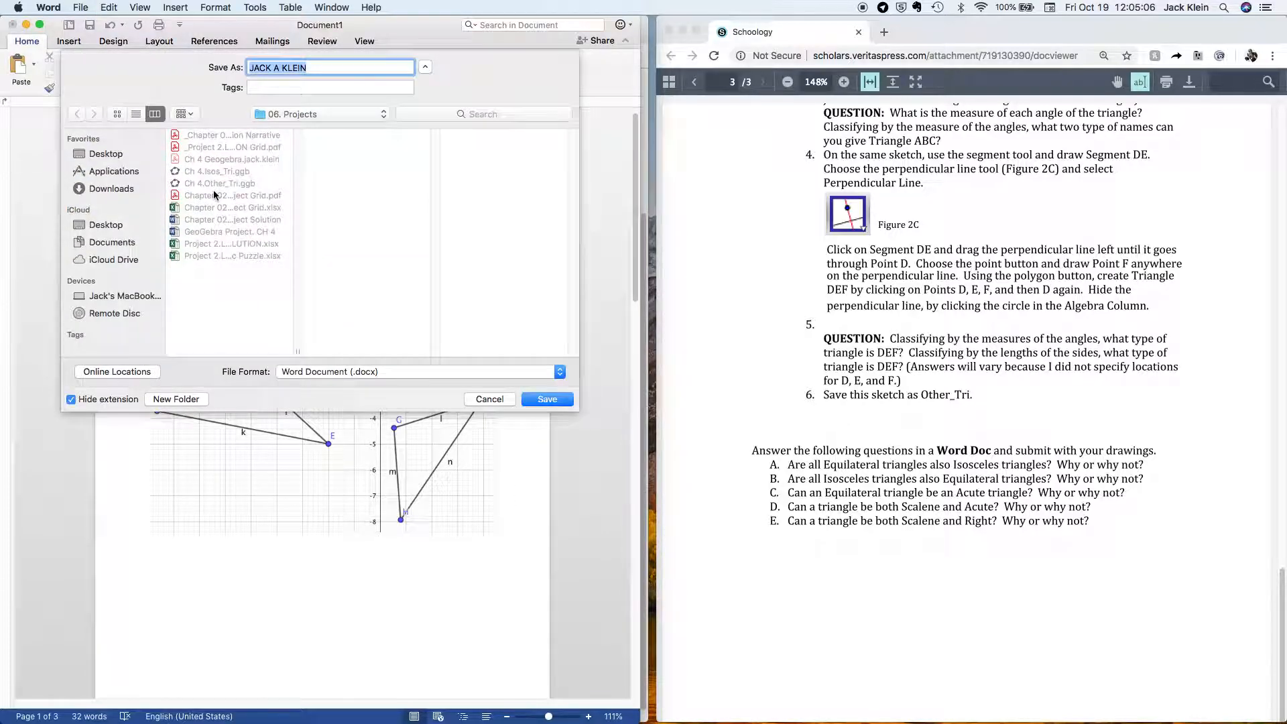
# In a new Save As, set the file format to PDF, Best for printing.
pyautogui.click(489, 399)
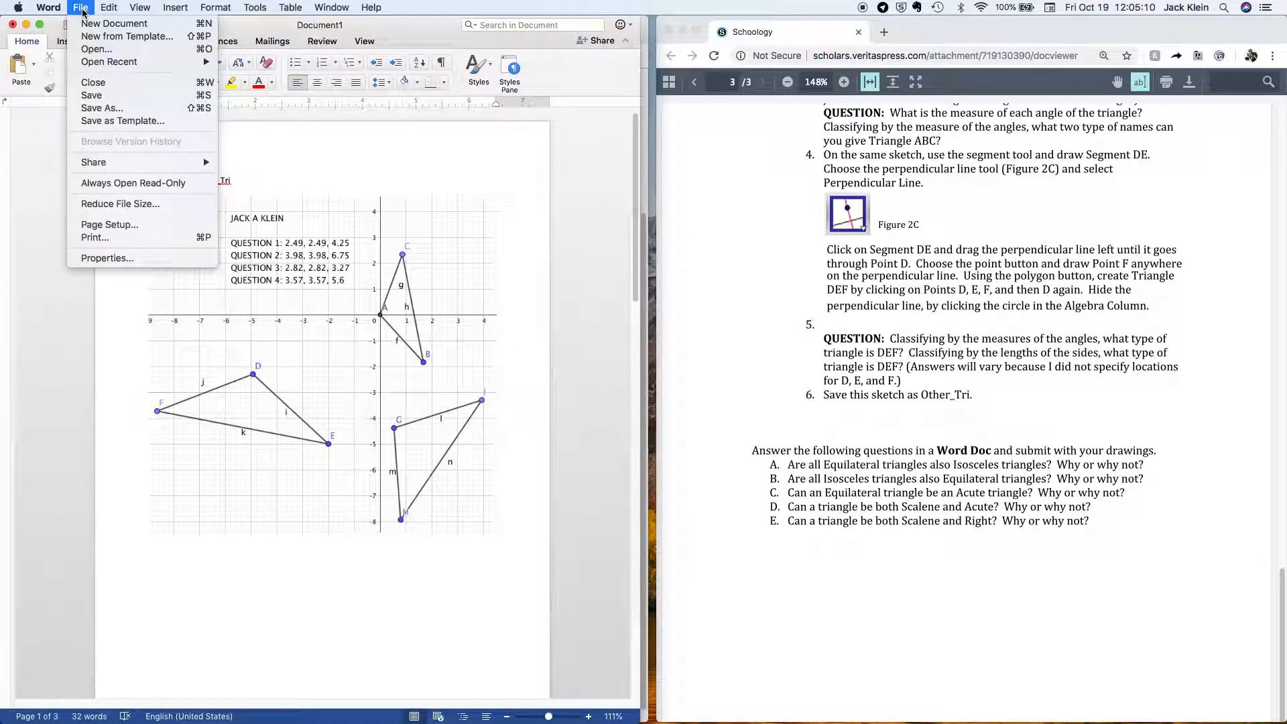
pyautogui.click(112, 109)
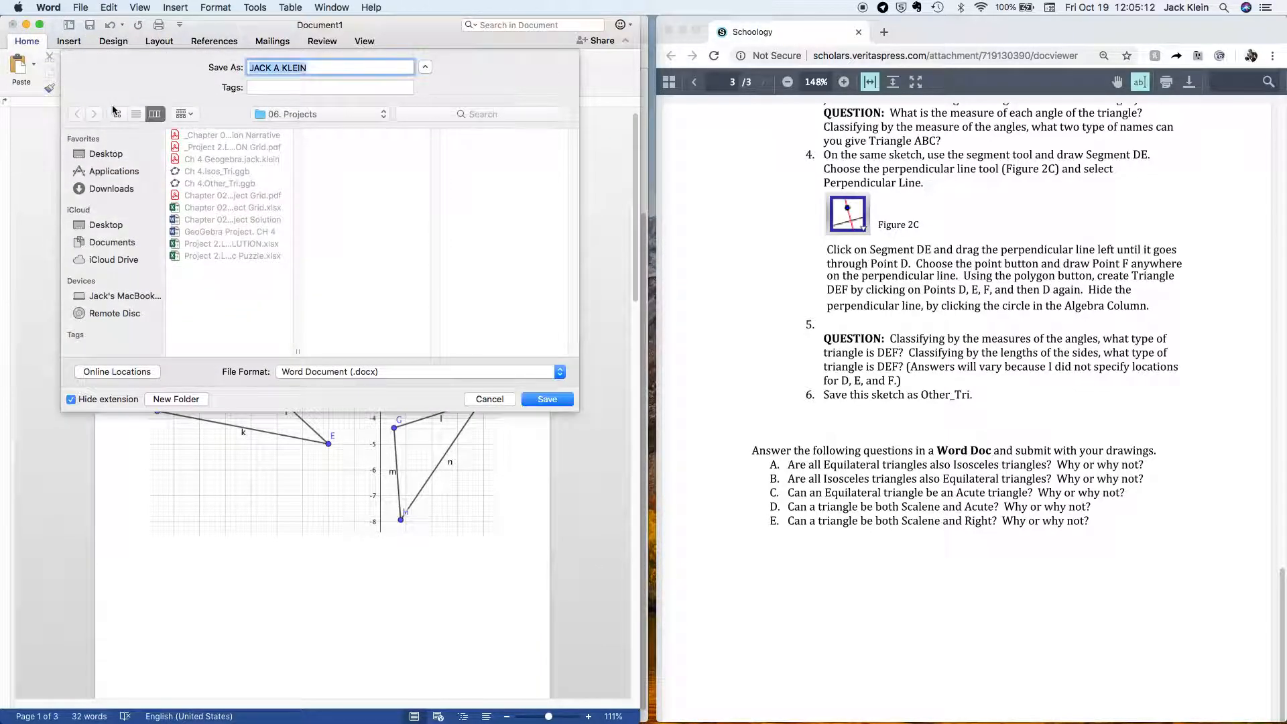
pyautogui.click(385, 371)
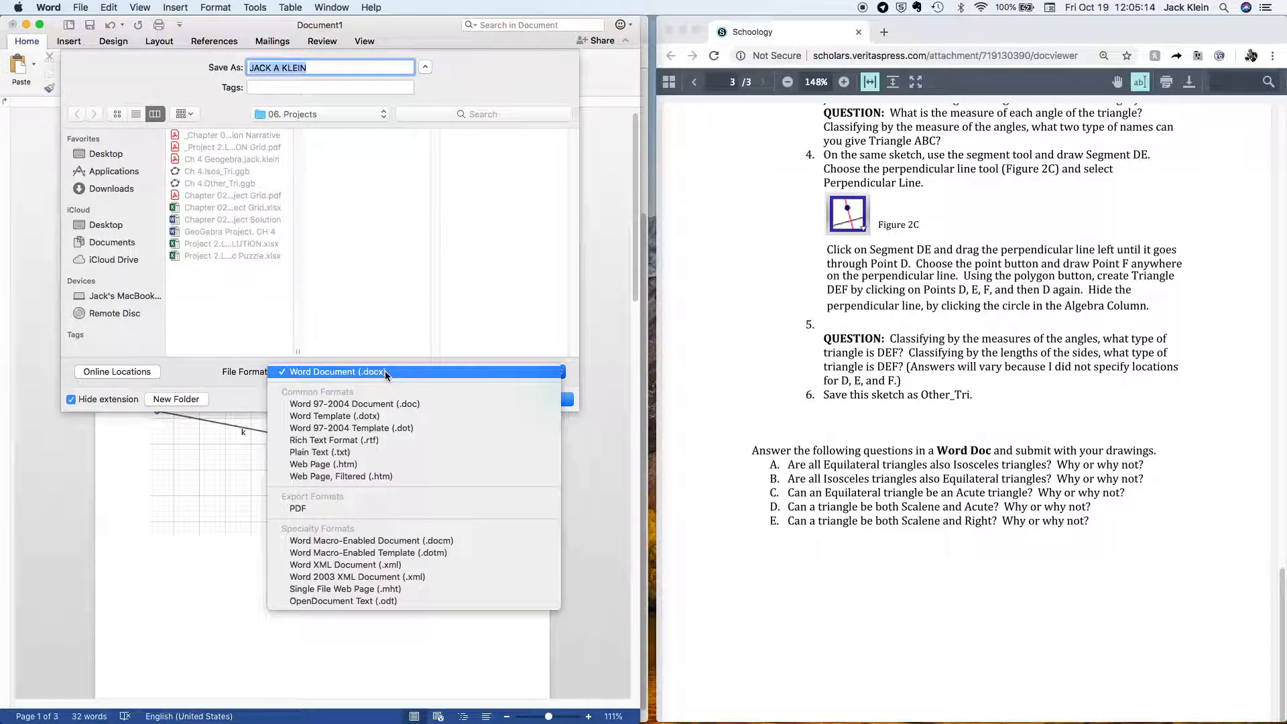
pyautogui.click(385, 371)
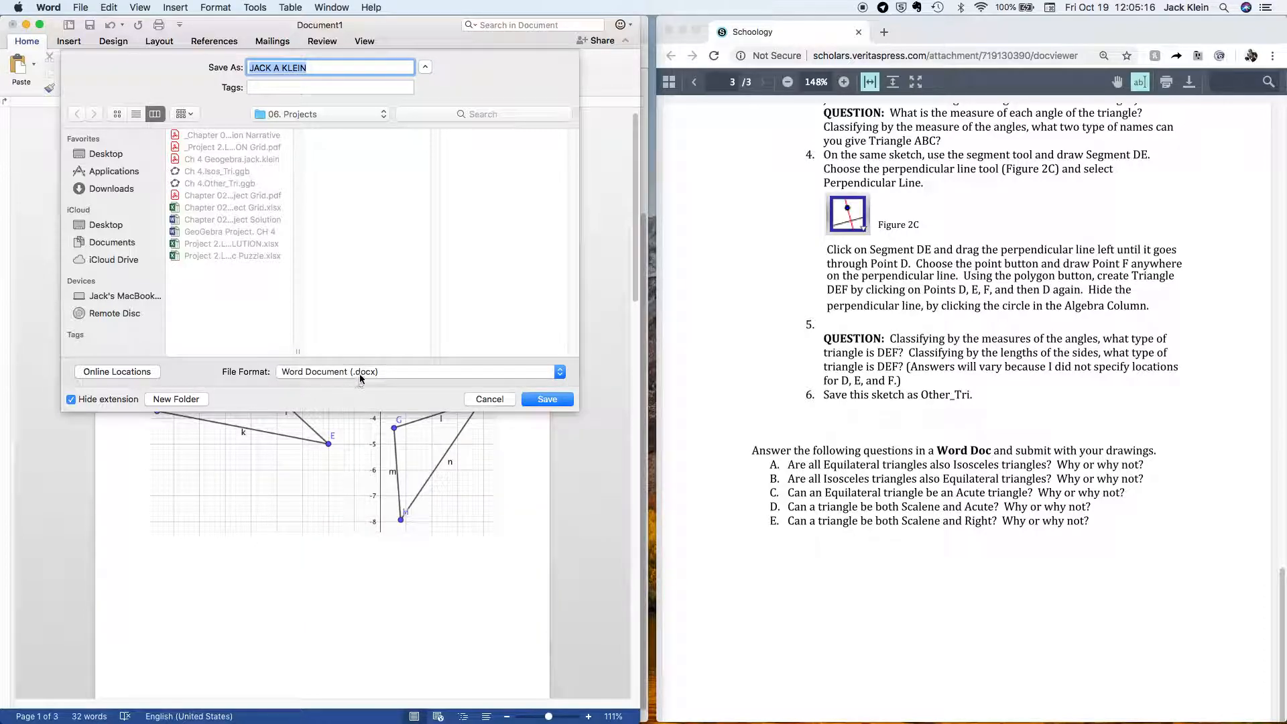
pyautogui.click(559, 372)
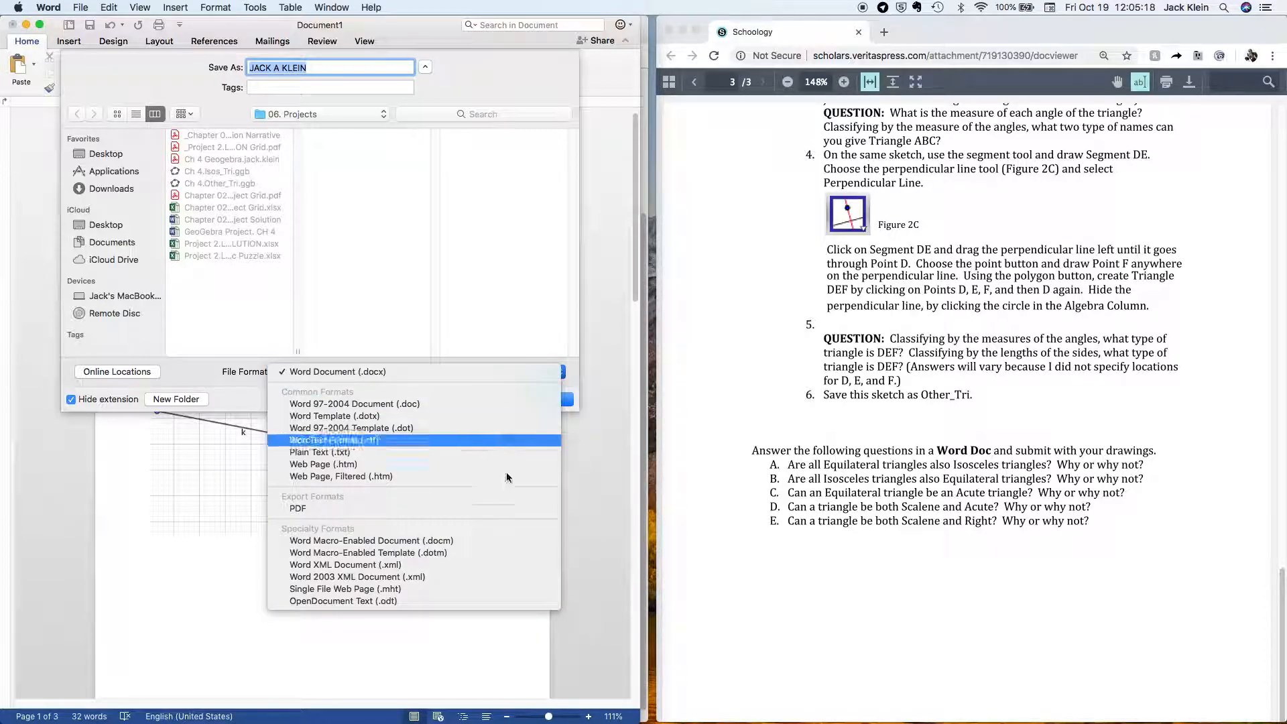
pyautogui.click(504, 509)
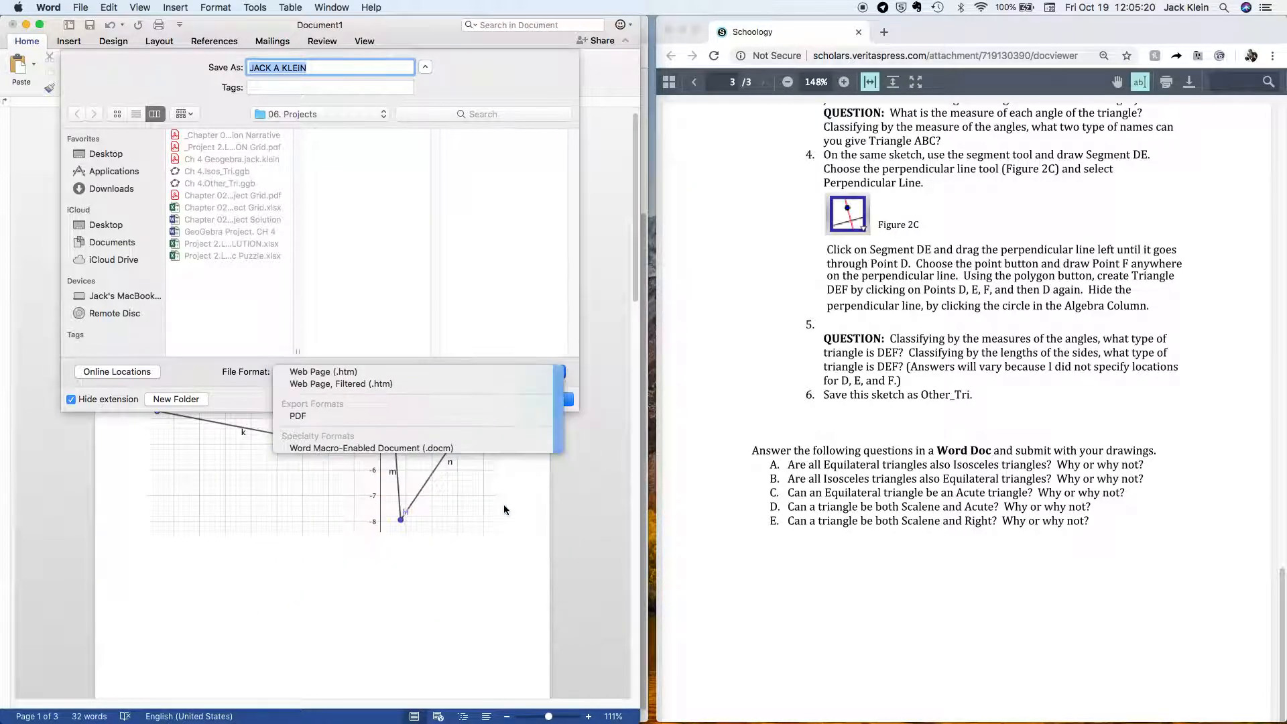
pyautogui.click(282, 371)
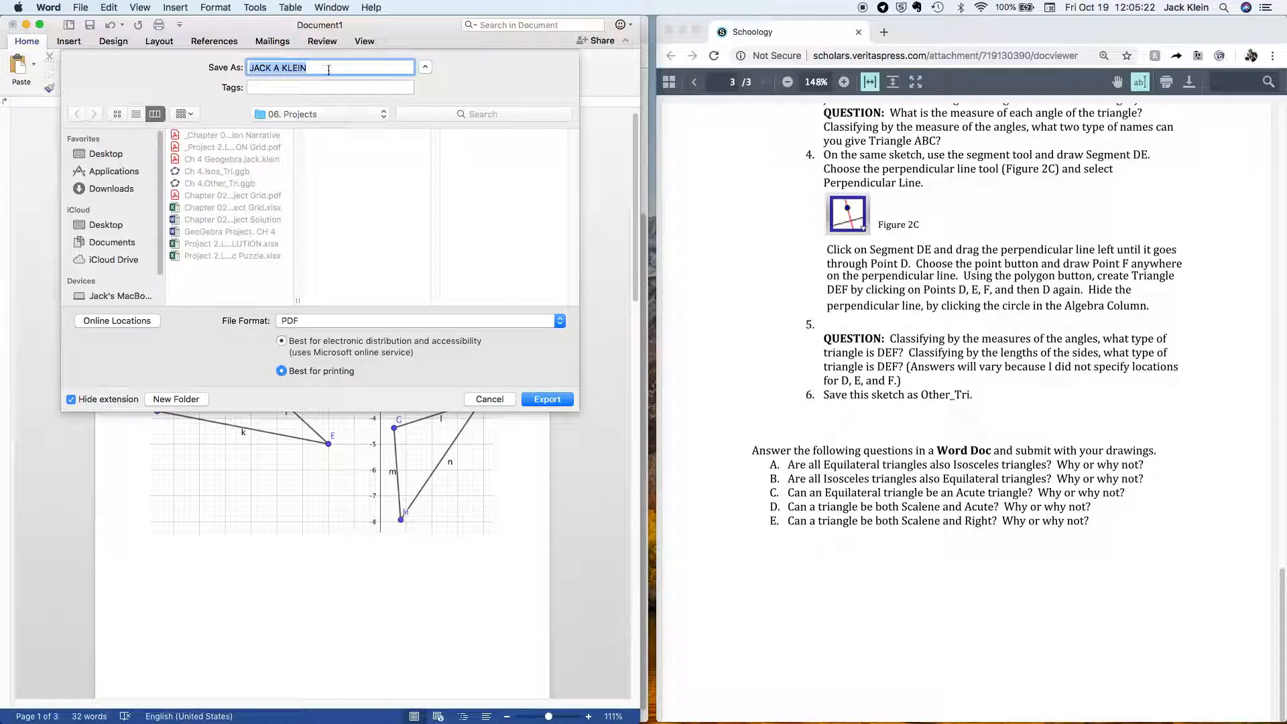
# Name the PDF 'Ch 4' followed by the student's name and export it.
pyautogui.moveTo(316, 67); pyautogui.dragTo(247, 62)
pyautogui.write('G CH')
pyautogui.press('BackSpace')
pyautogui.press('BackSpace')
pyautogui.press('BackSpace')
pyautogui.press('BackSpace')
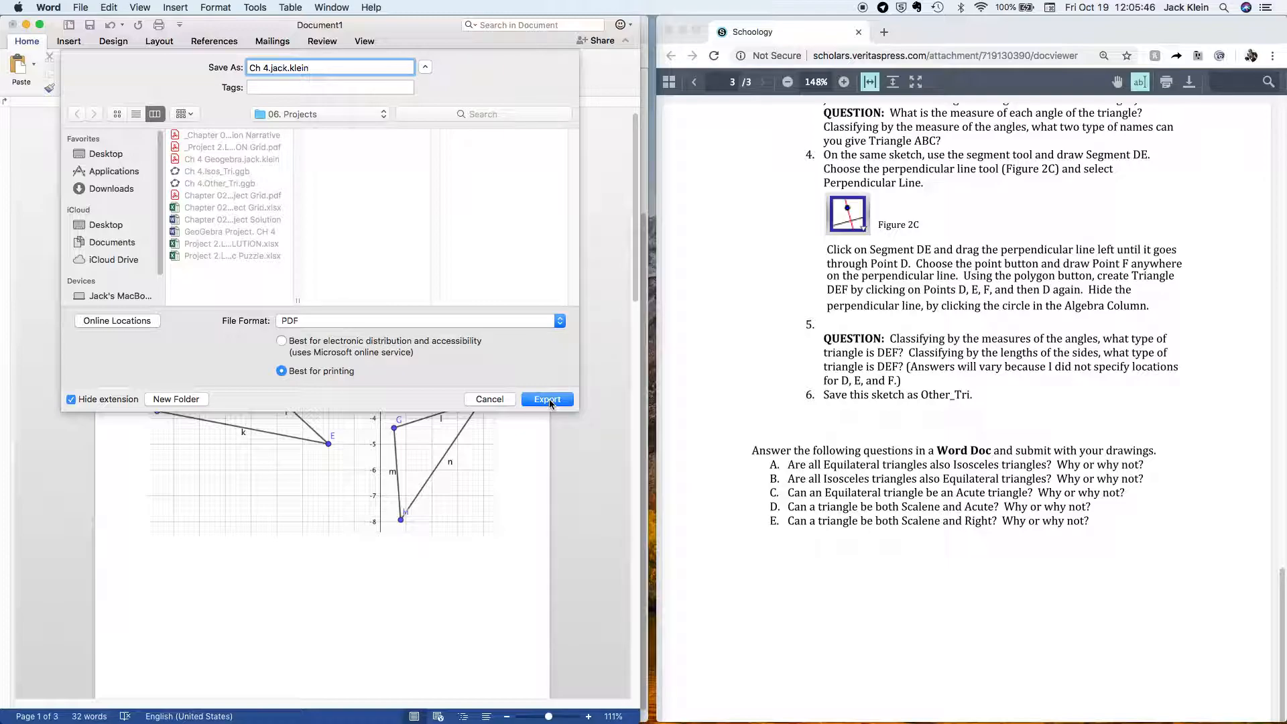
pyautogui.click(548, 399)
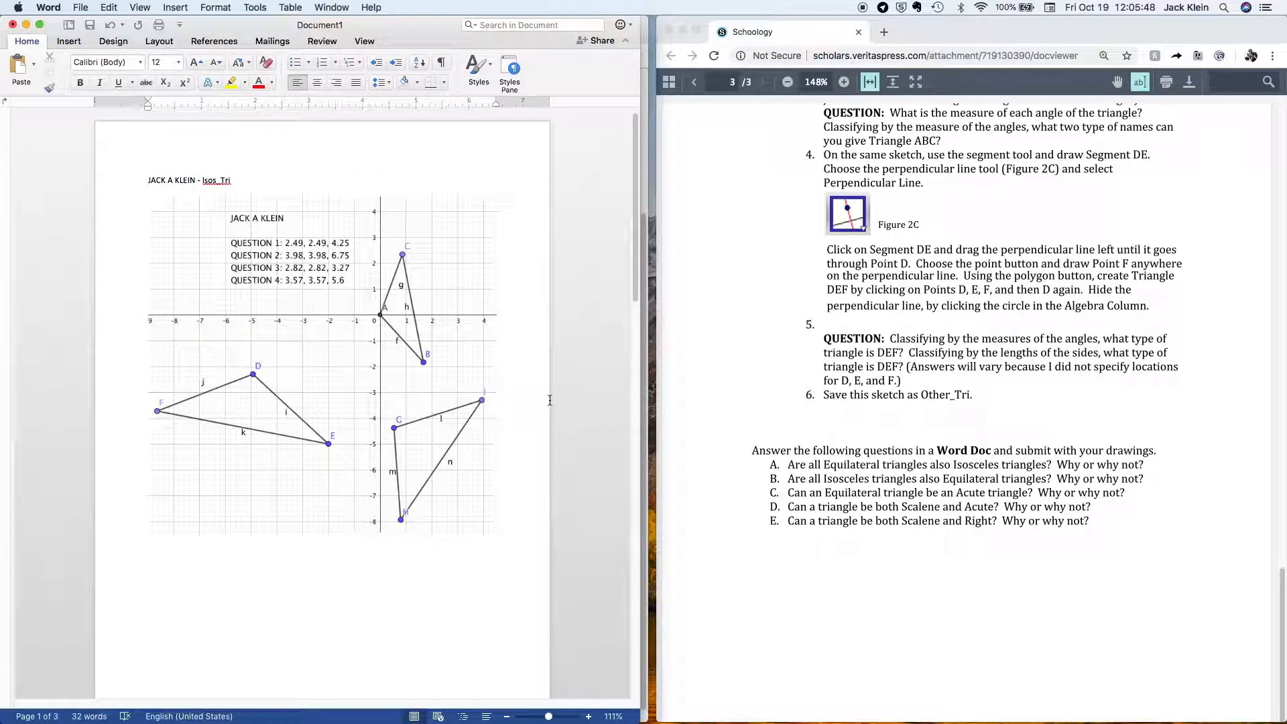